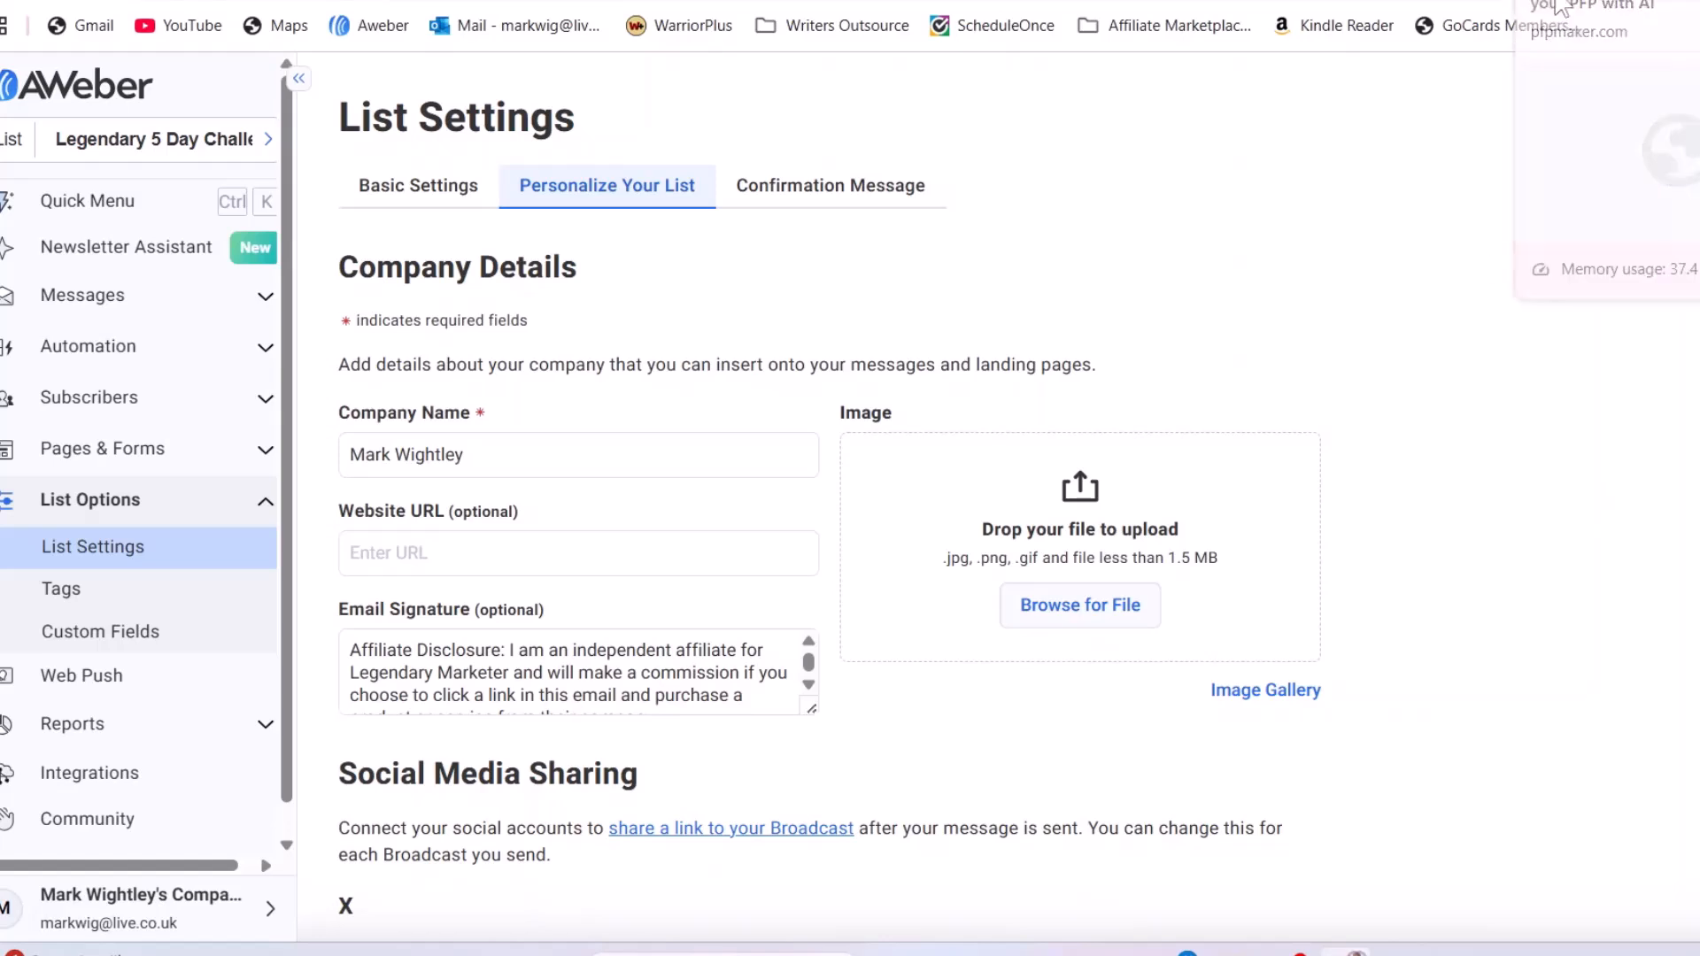
Switch from AWeber to the pfpmaker.com browser tab
click(1607, 0)
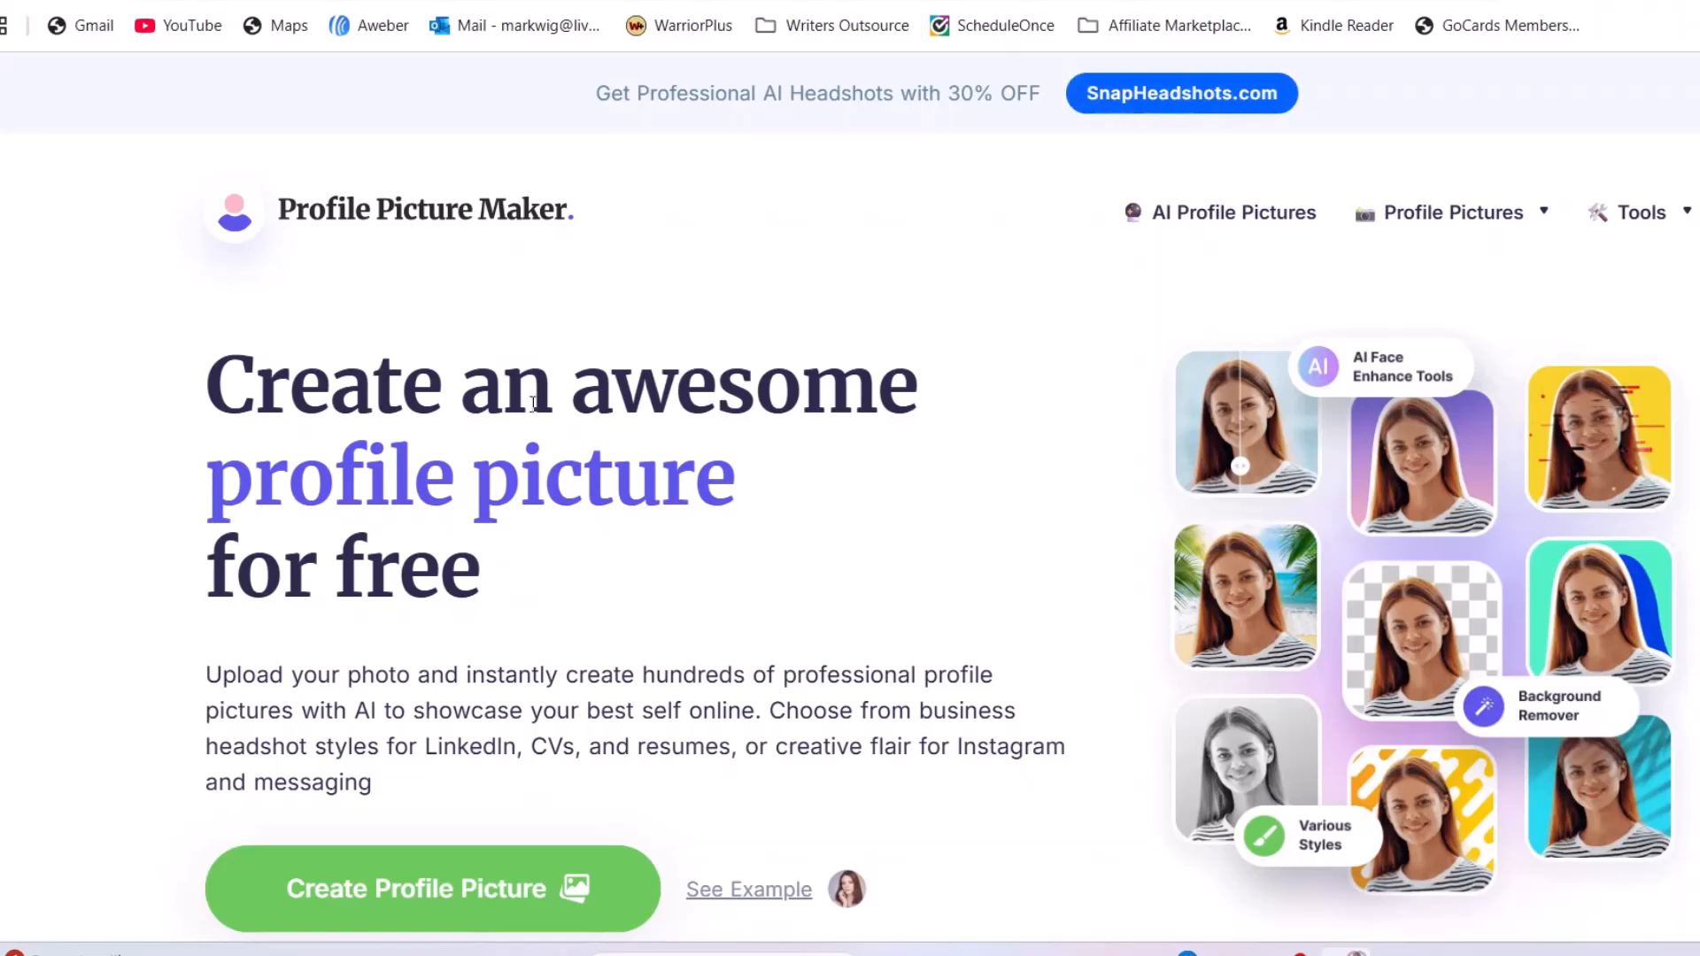
Scroll down Profile Picture Maker's page to the generated round profile picture designs
scroll(613, 412, down, 3)
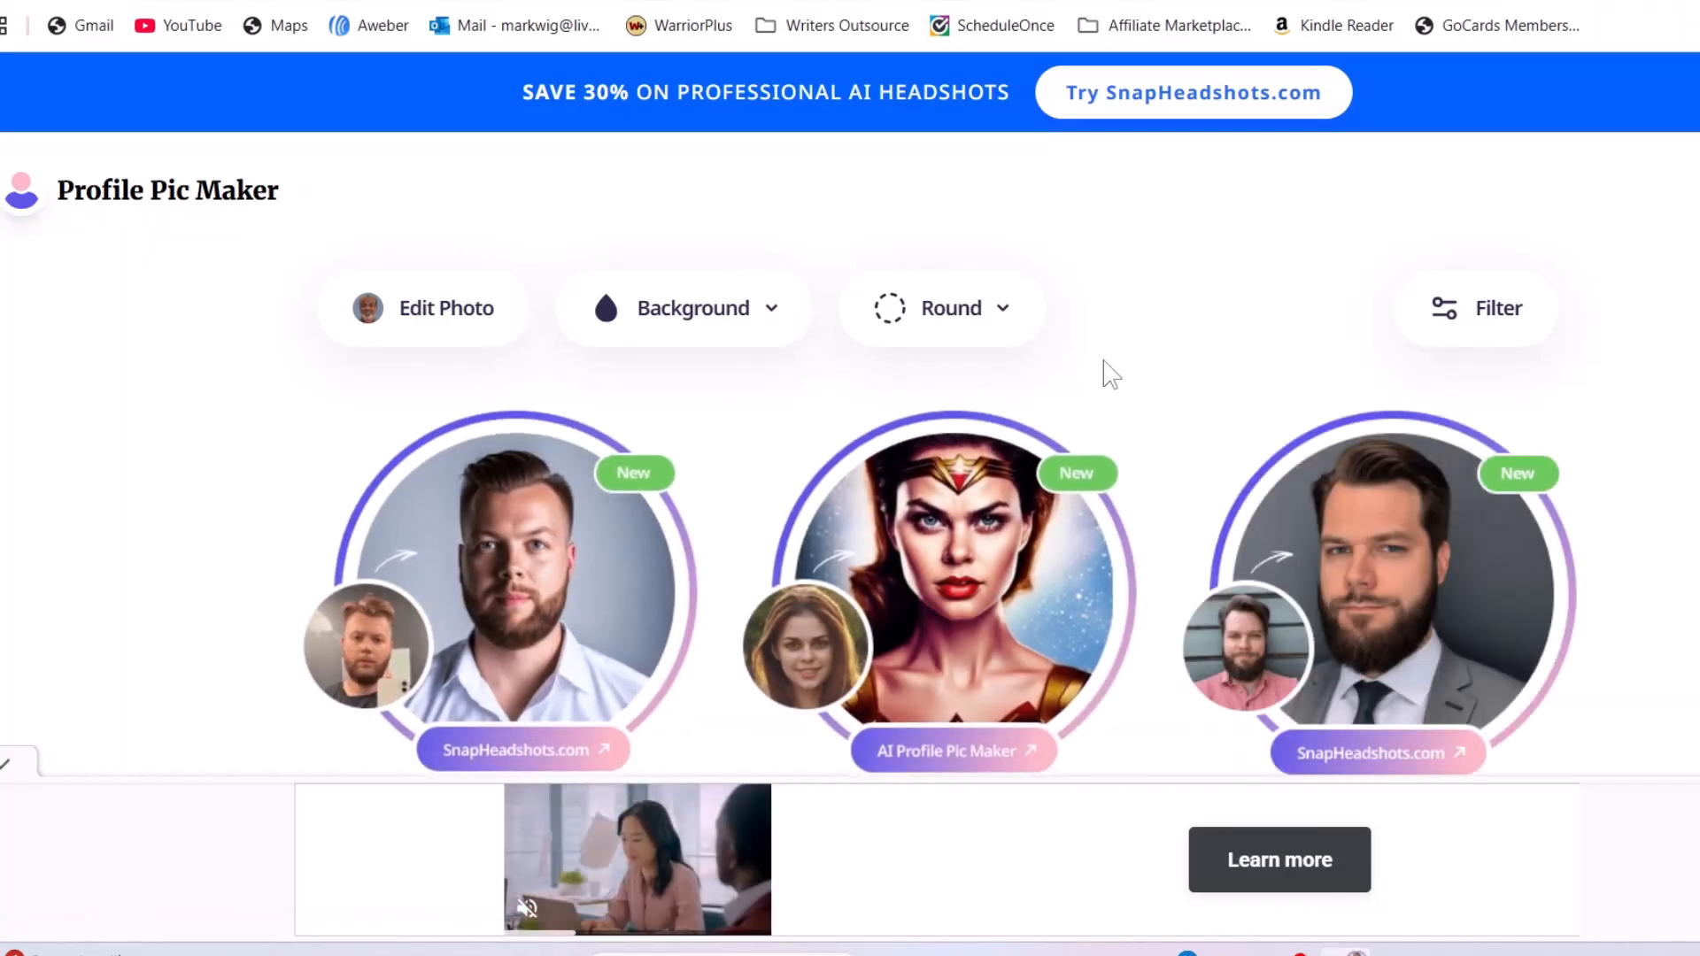
Browse the round headshot gallery and settle on the soft-focus indoor background design
scroll(1151, 341, down, 7)
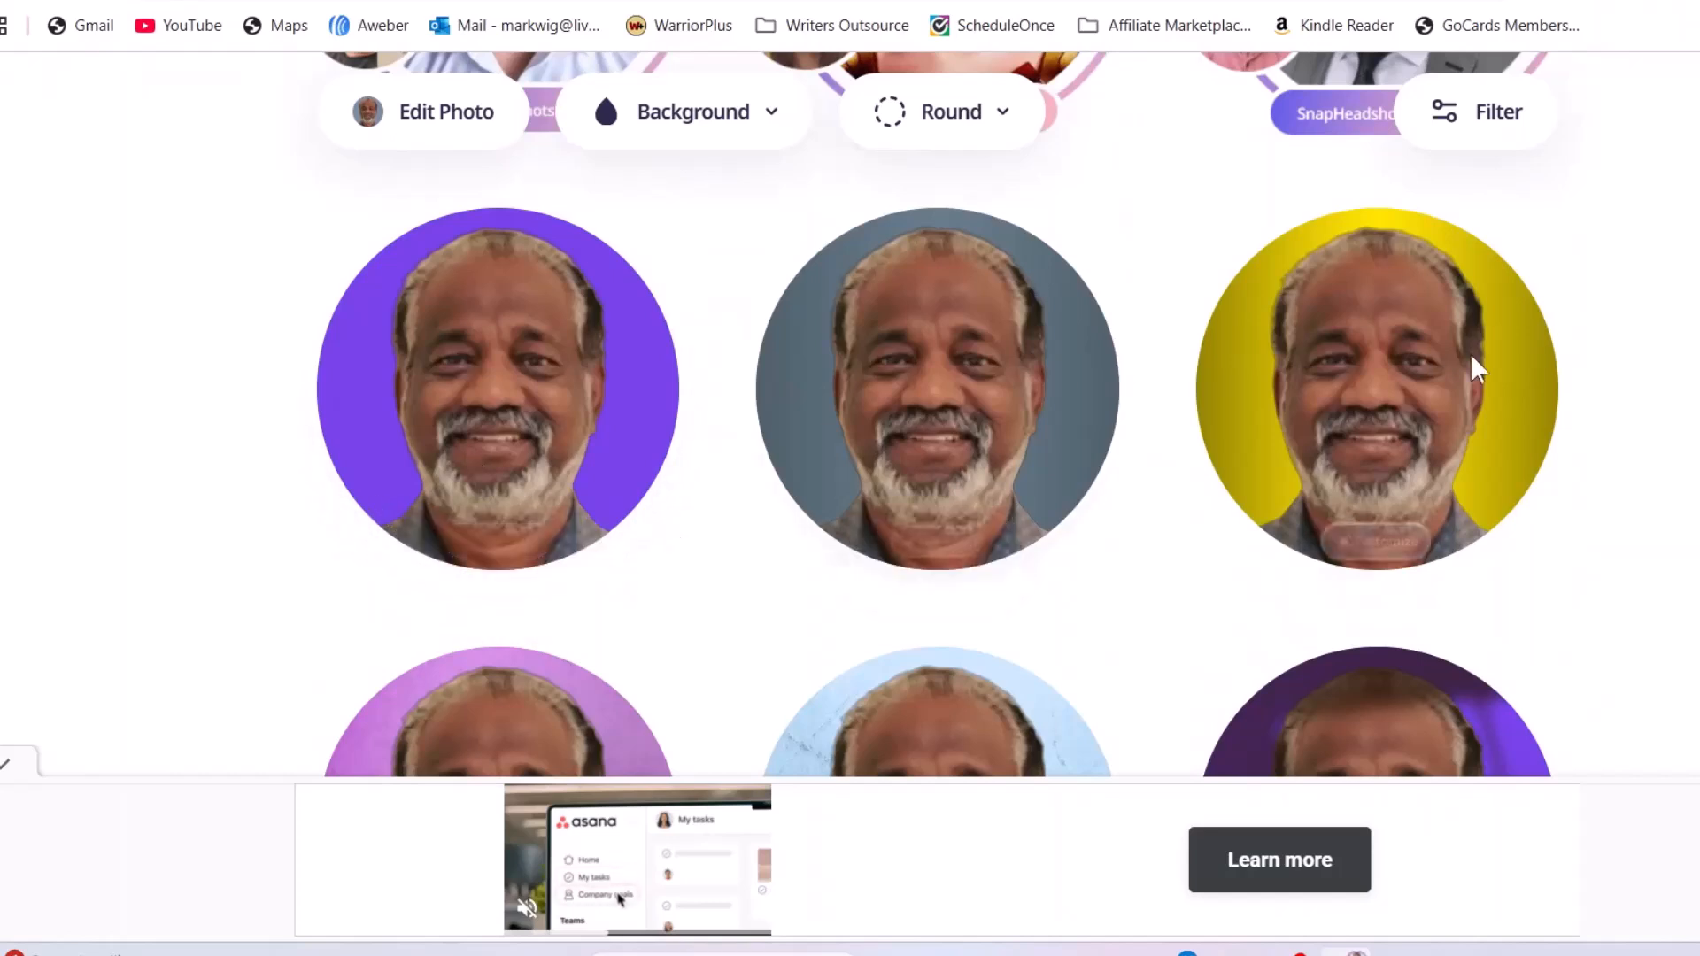
scroll(1006, 372, down, 4)
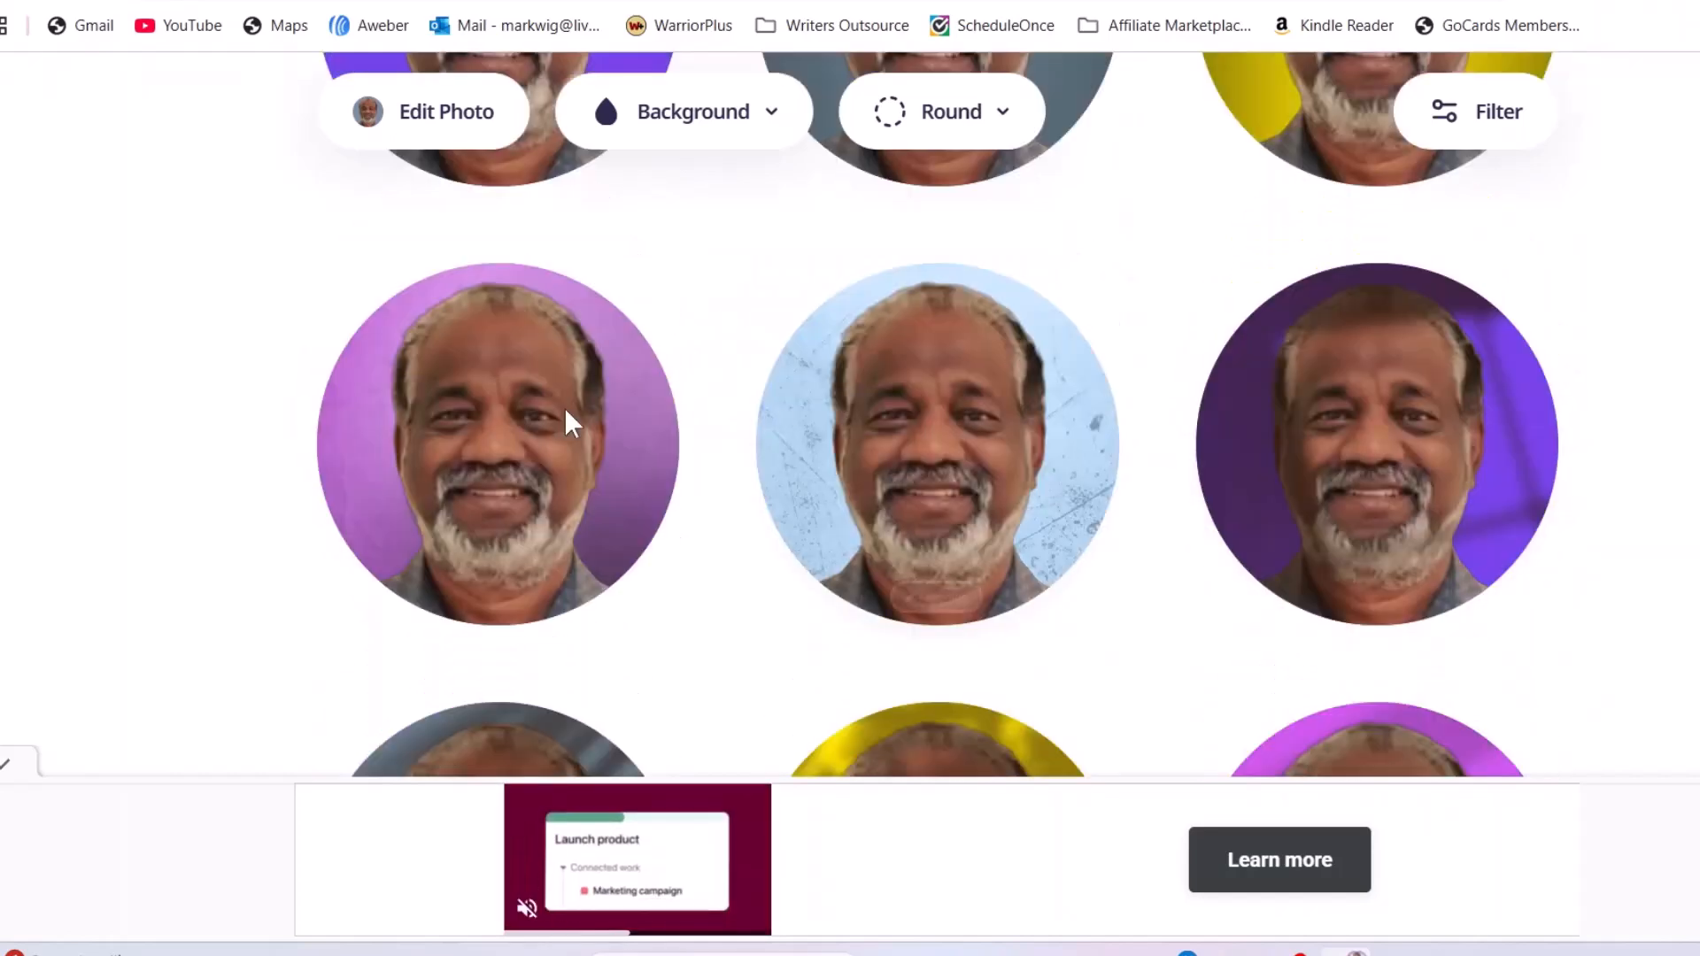
scroll(779, 420, down, 5)
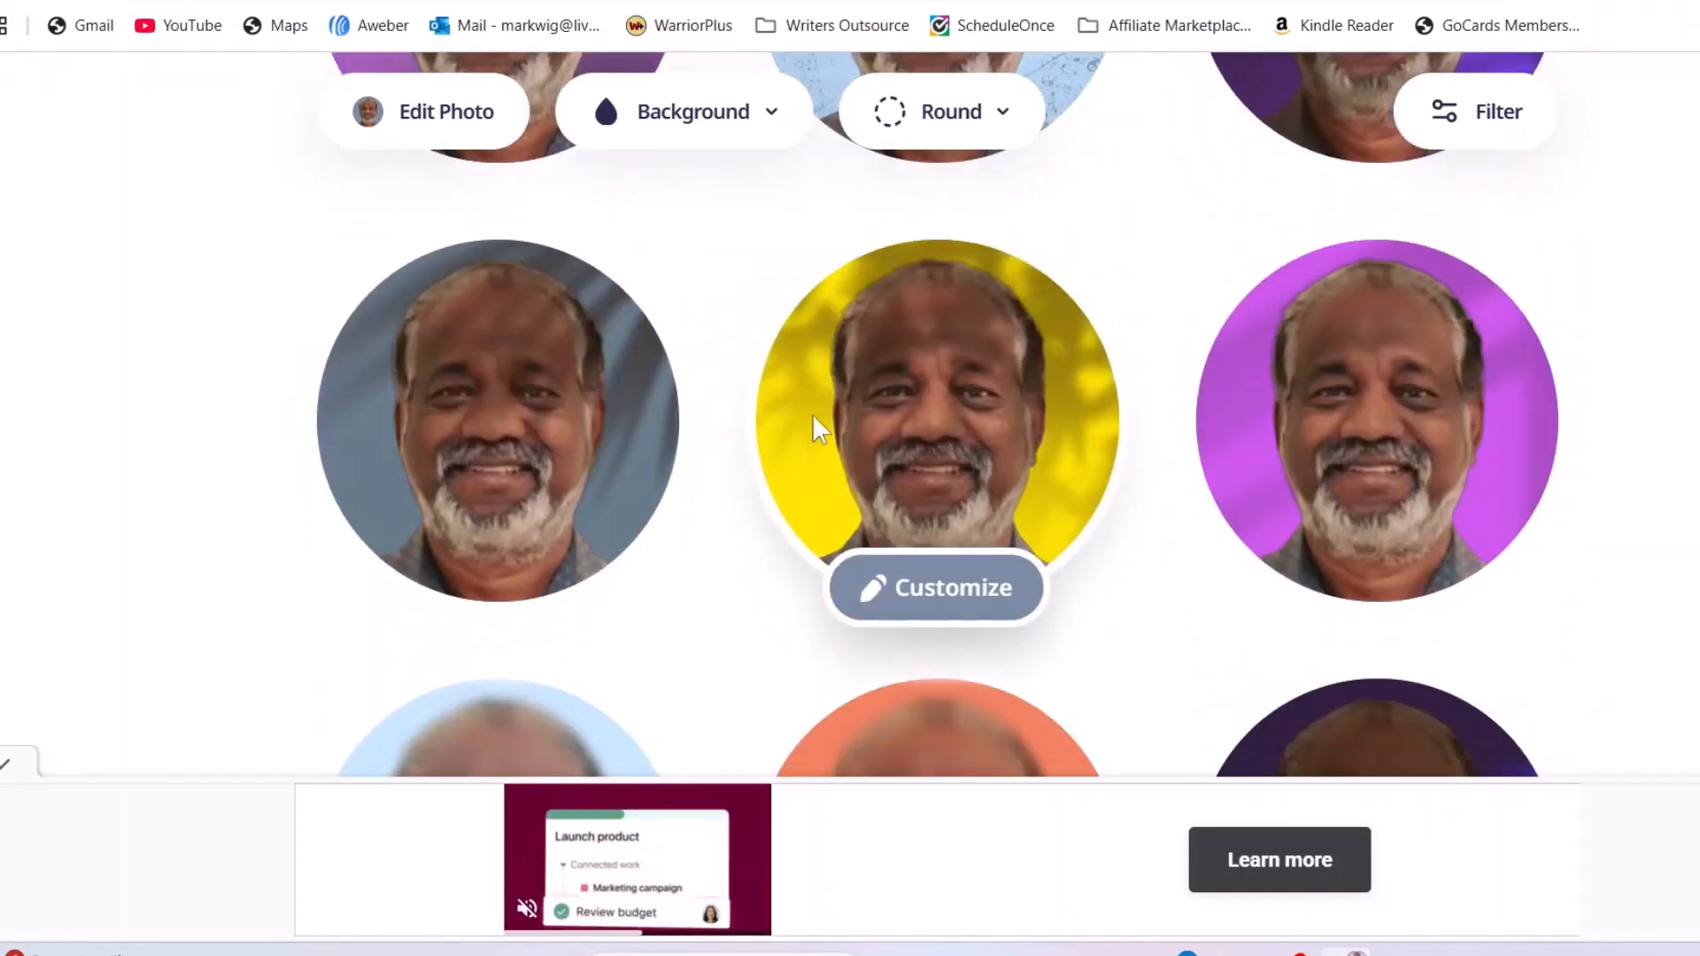
scroll(753, 425, down, 6)
scroll(1609, 379, down, 4)
scroll(1594, 377, down, 6)
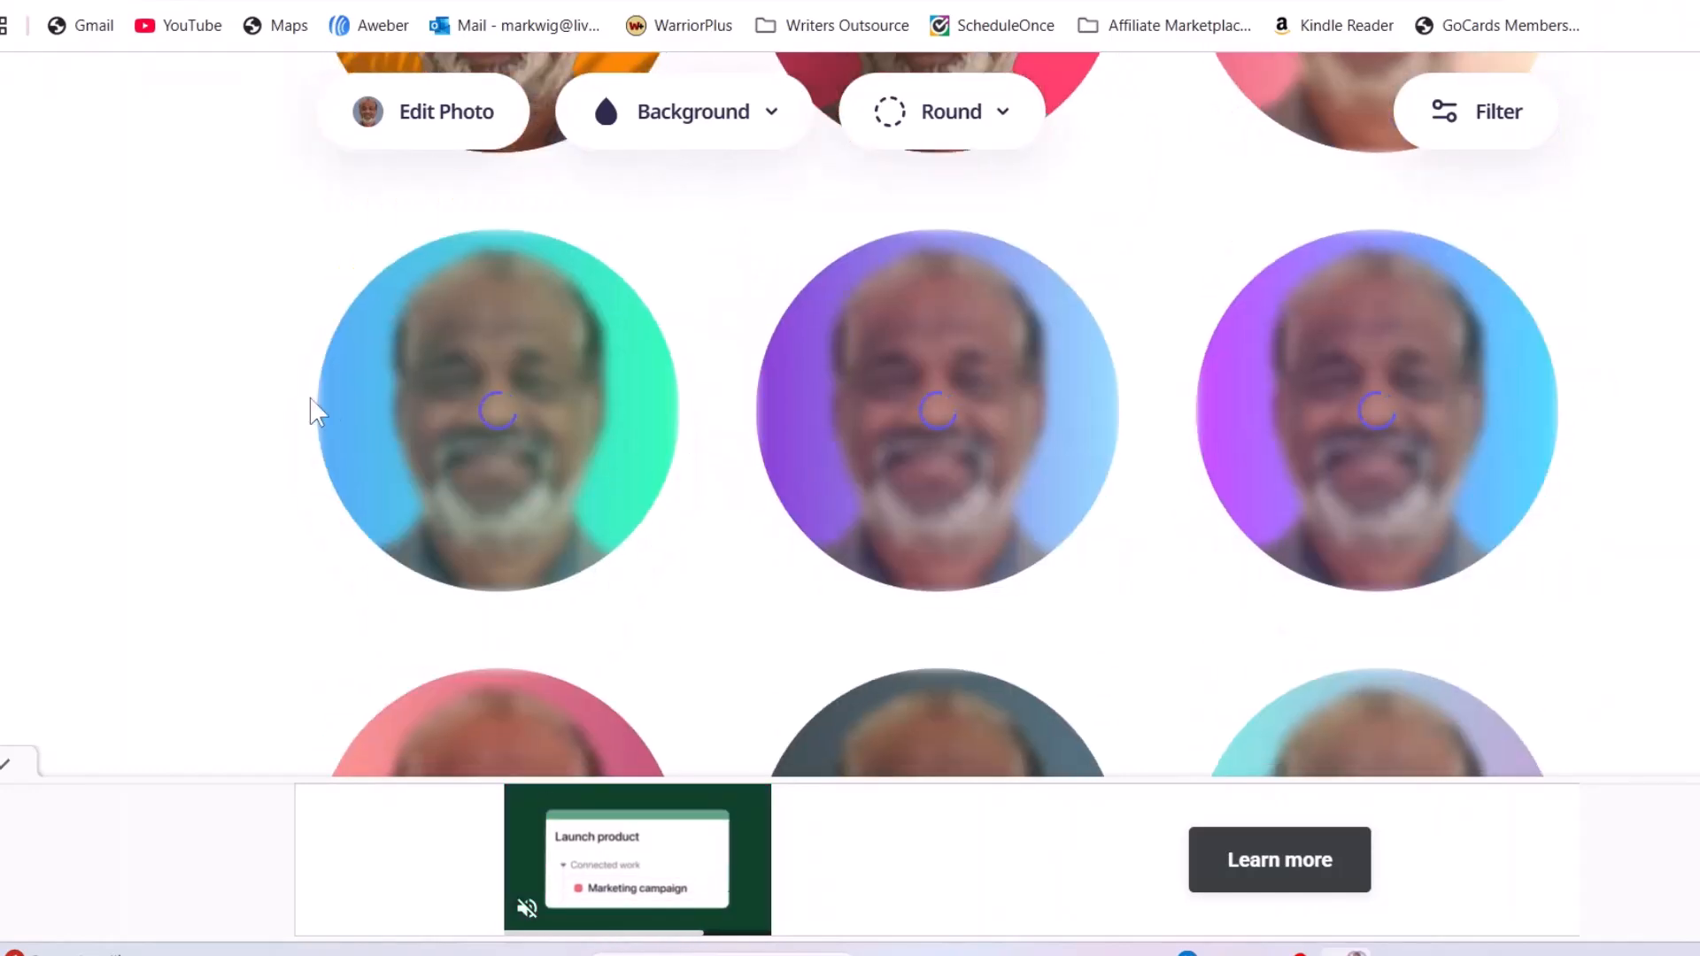
scroll(234, 396, down, 3)
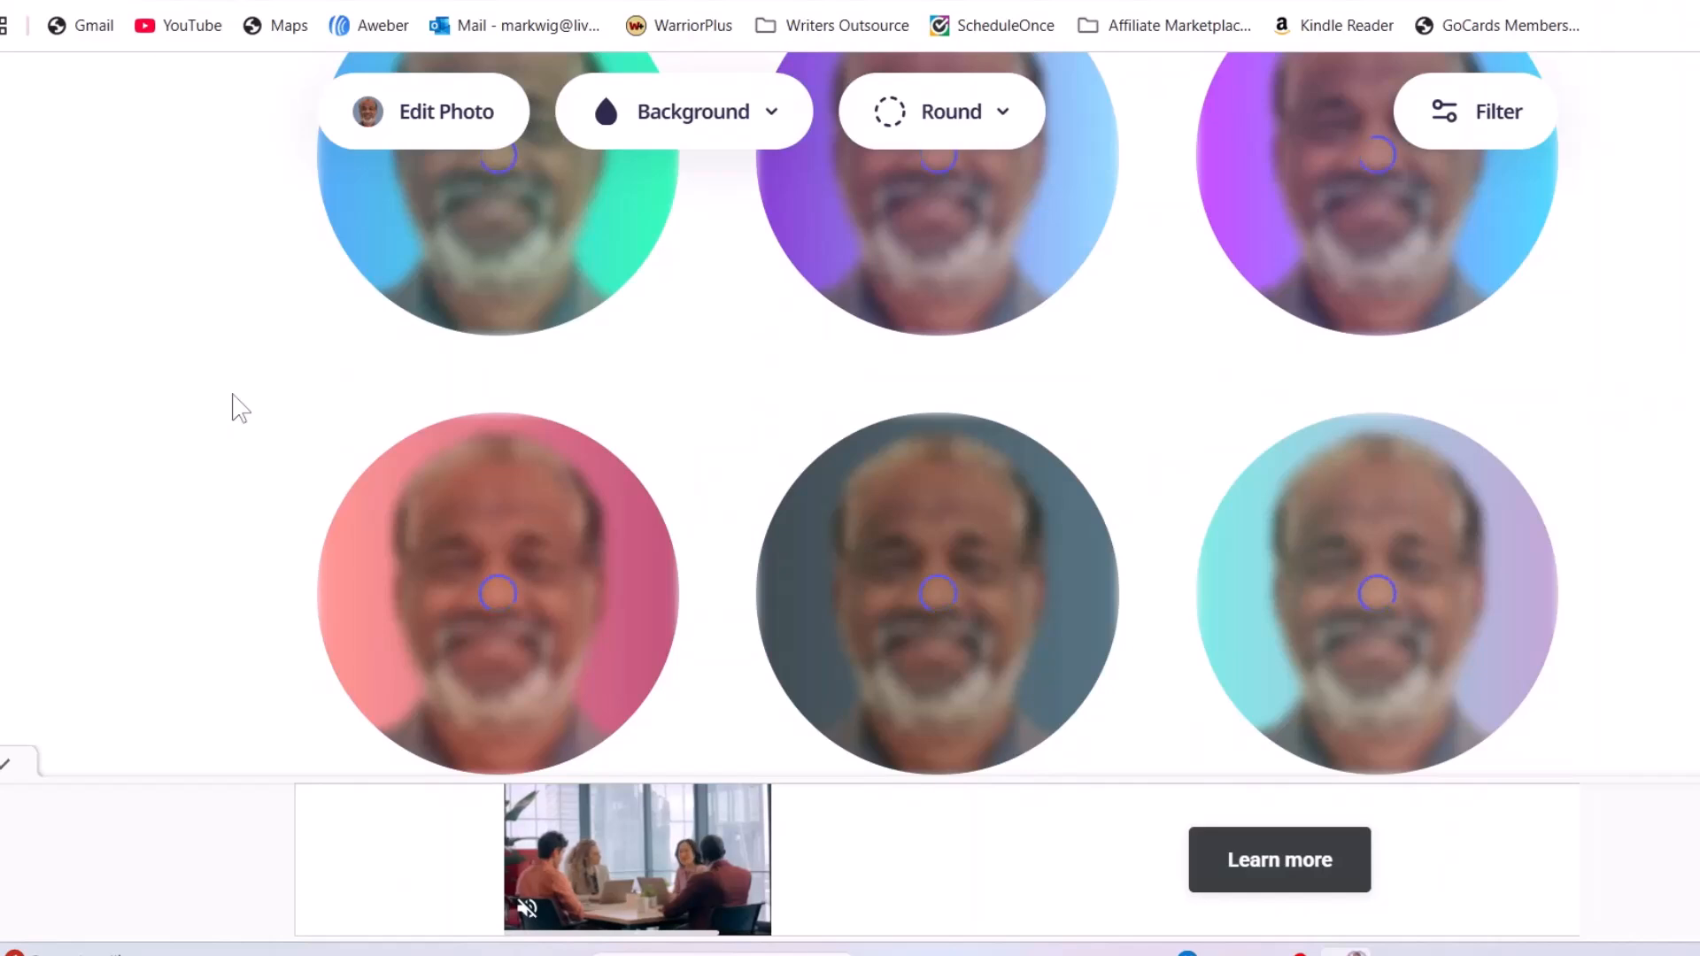
scroll(235, 409, down, 2)
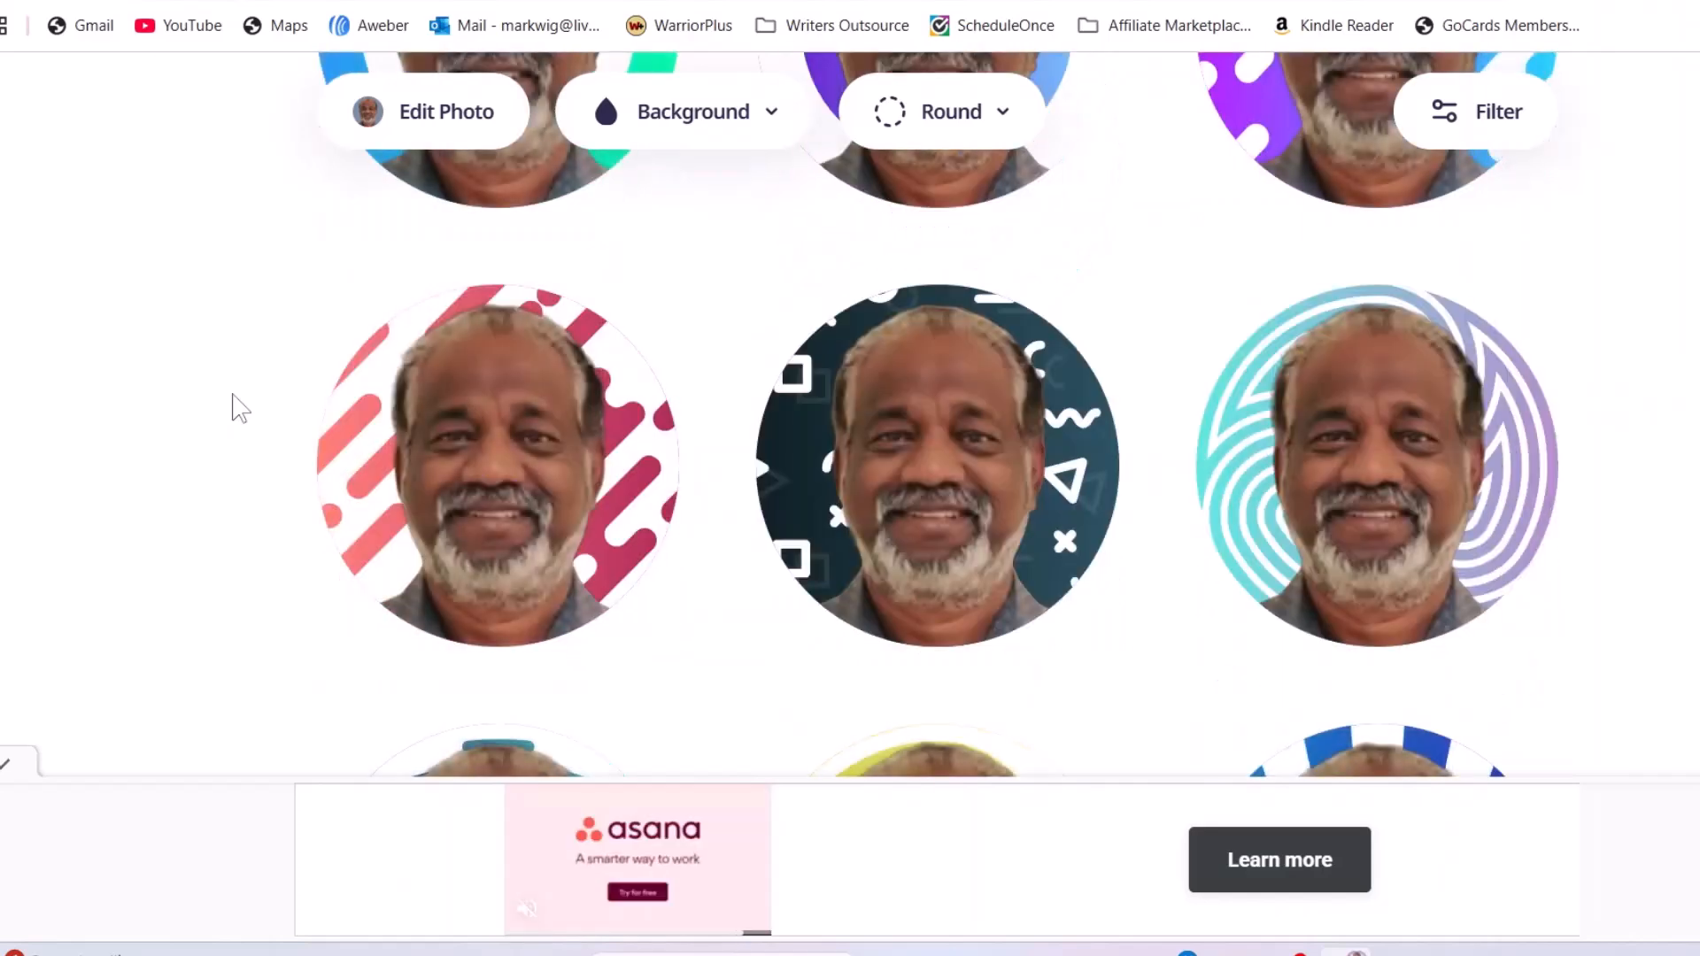
scroll(238, 405, down, 7)
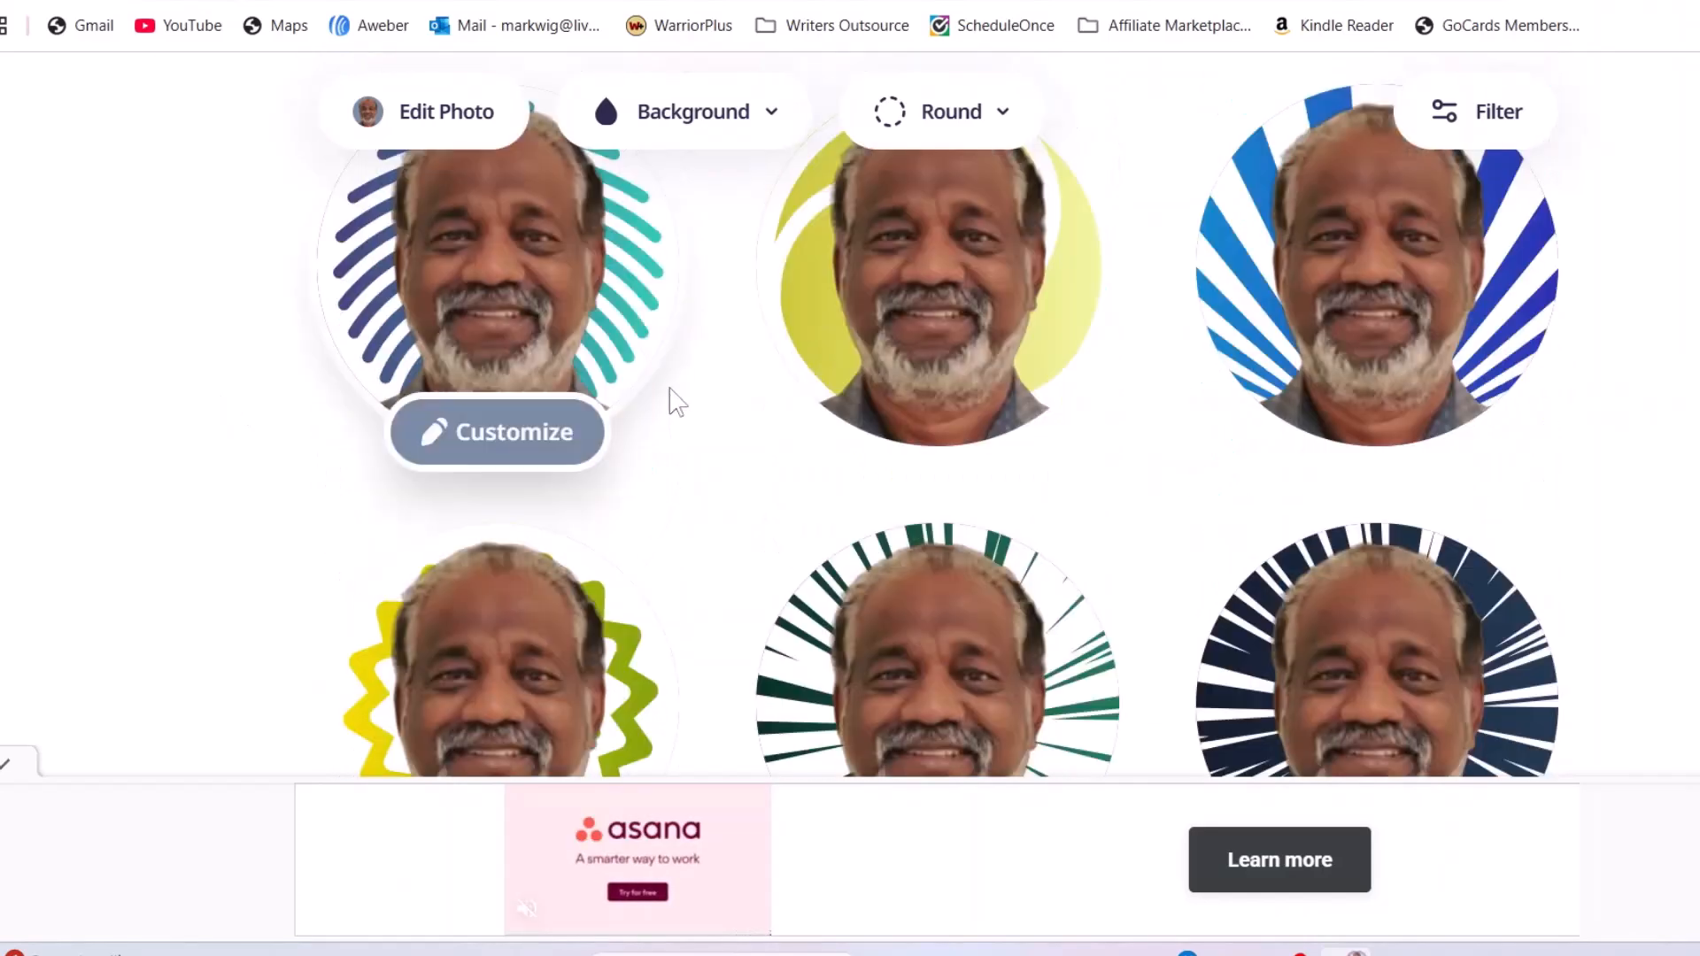
scroll(1062, 416, down, 3)
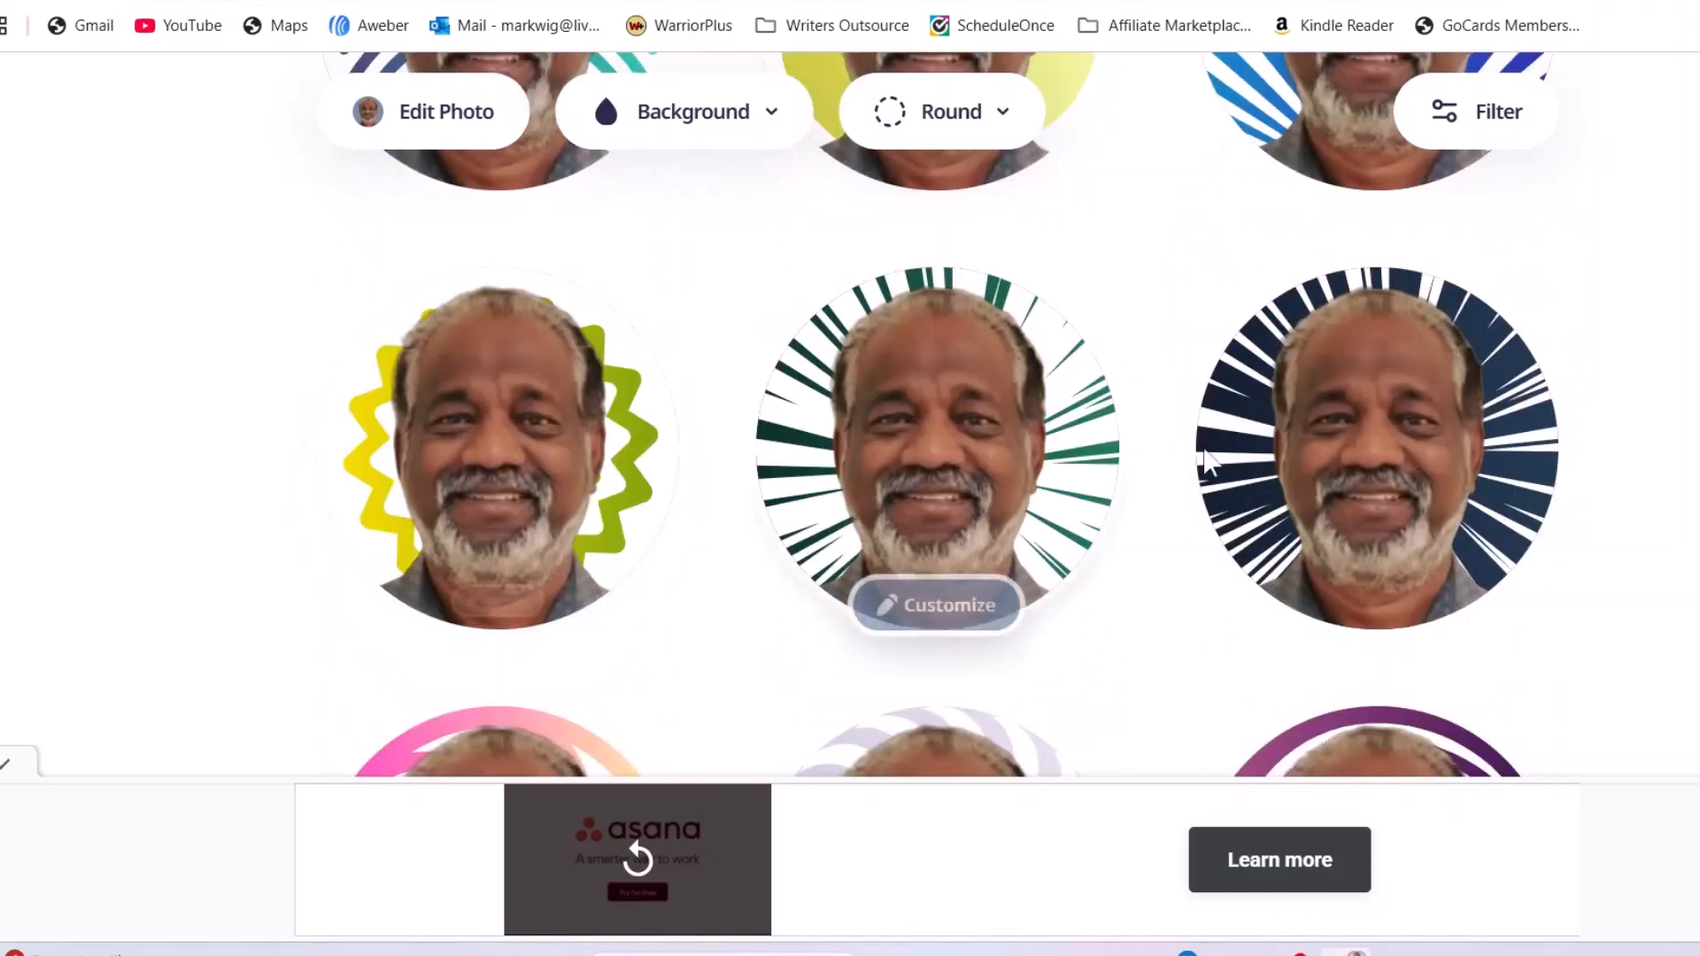
scroll(1151, 407, down, 3)
scroll(797, 416, down, 5)
scroll(971, 399, down, 3)
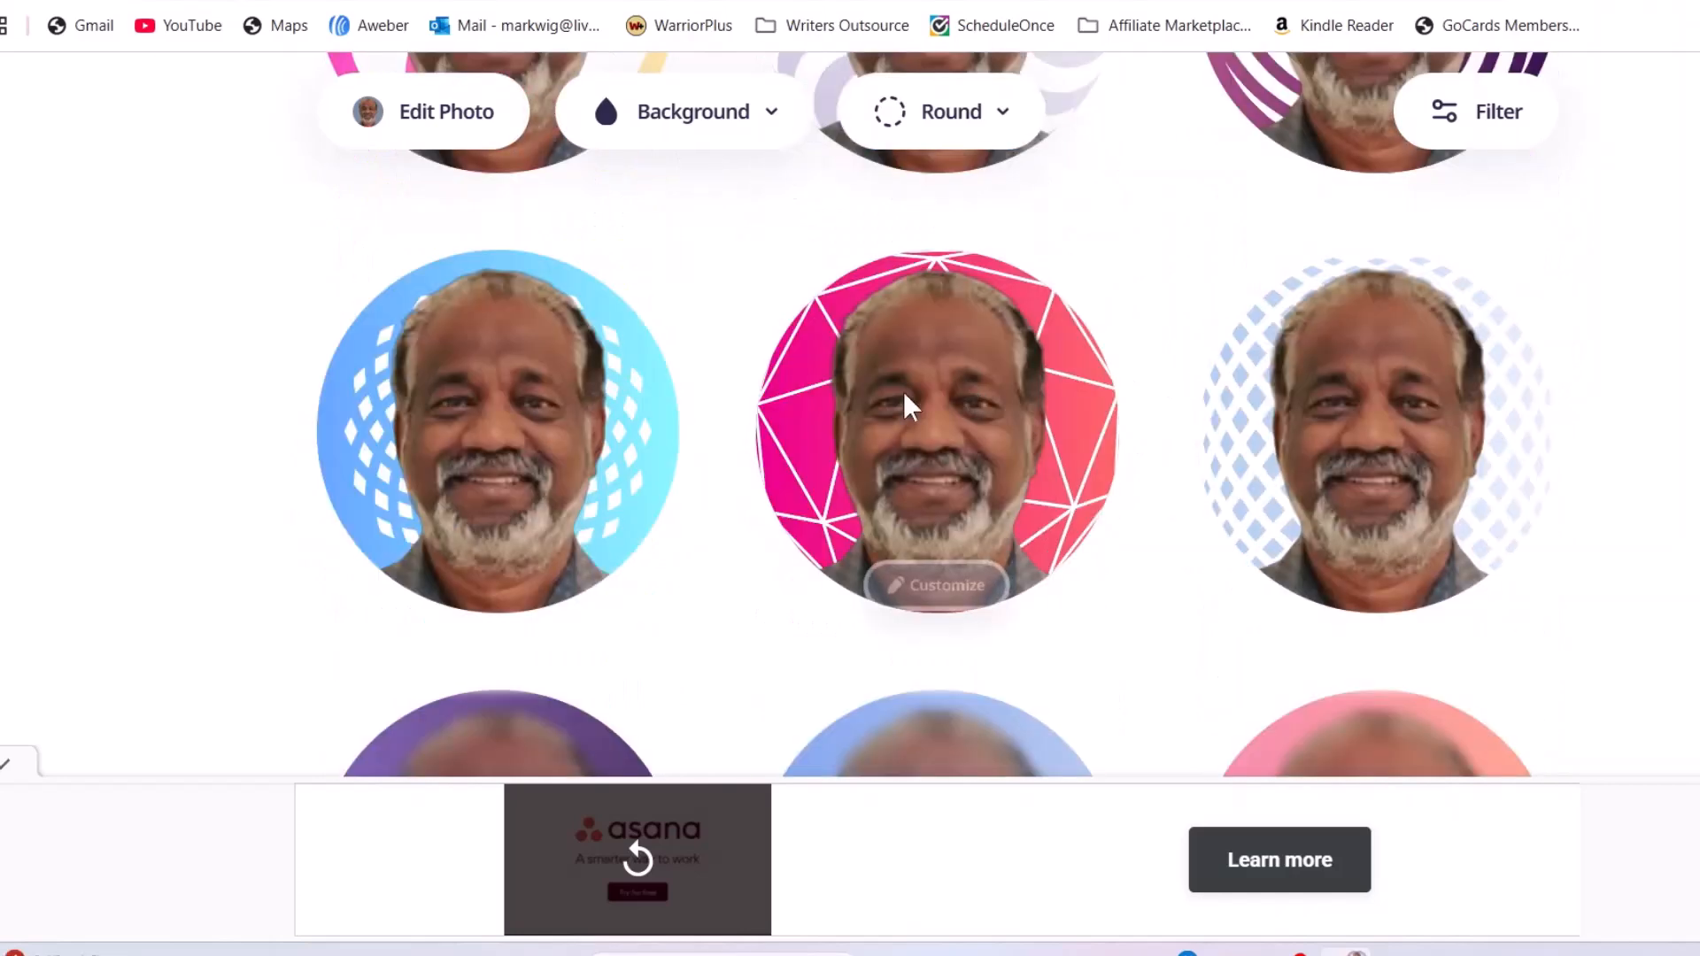
scroll(974, 403, down, 6)
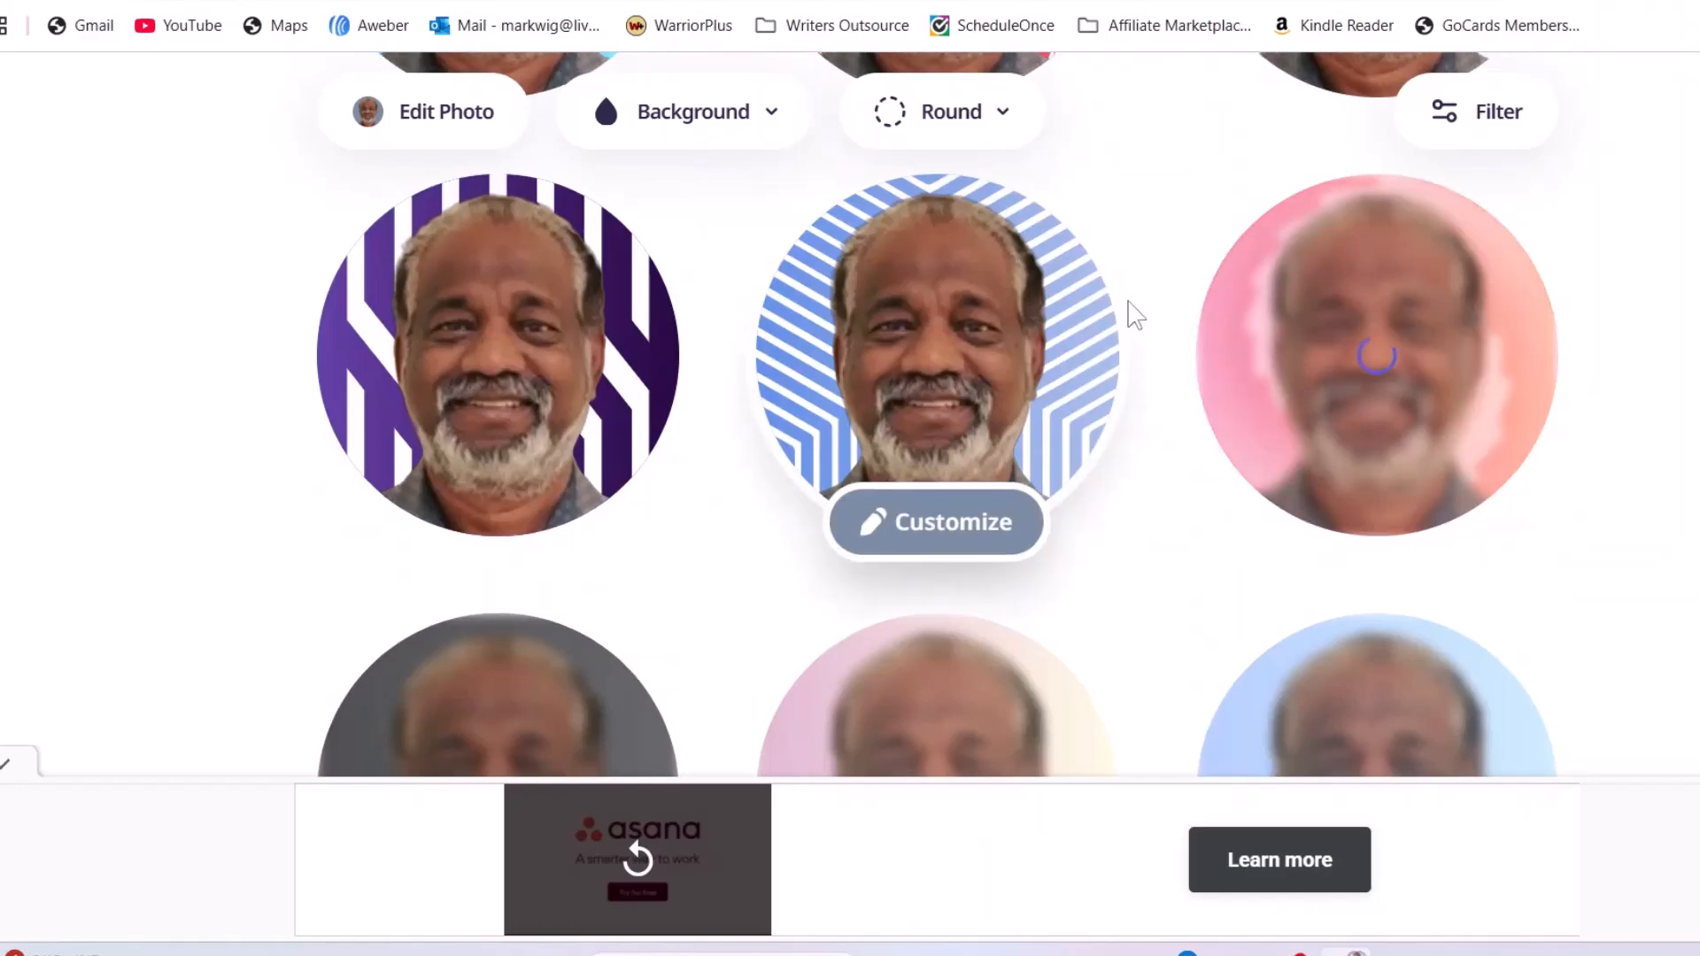
scroll(1136, 315, down, 5)
scroll(743, 369, down, 13)
scroll(717, 380, down, 10)
scroll(730, 413, down, 13)
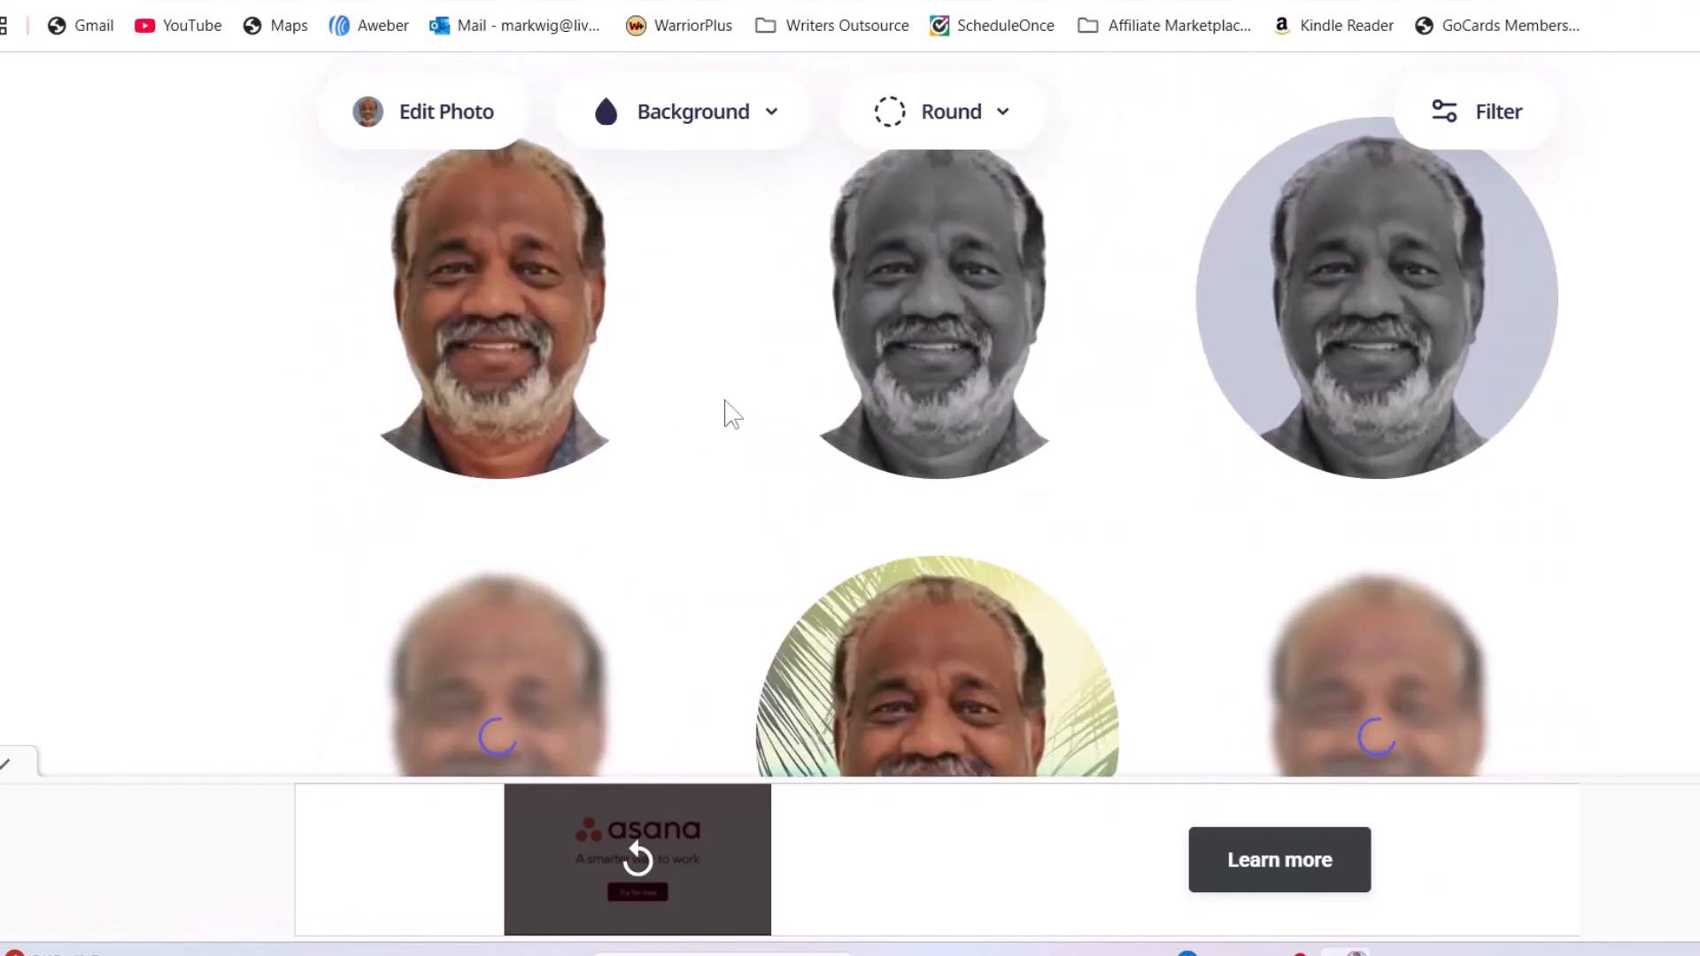
scroll(733, 414, down, 3)
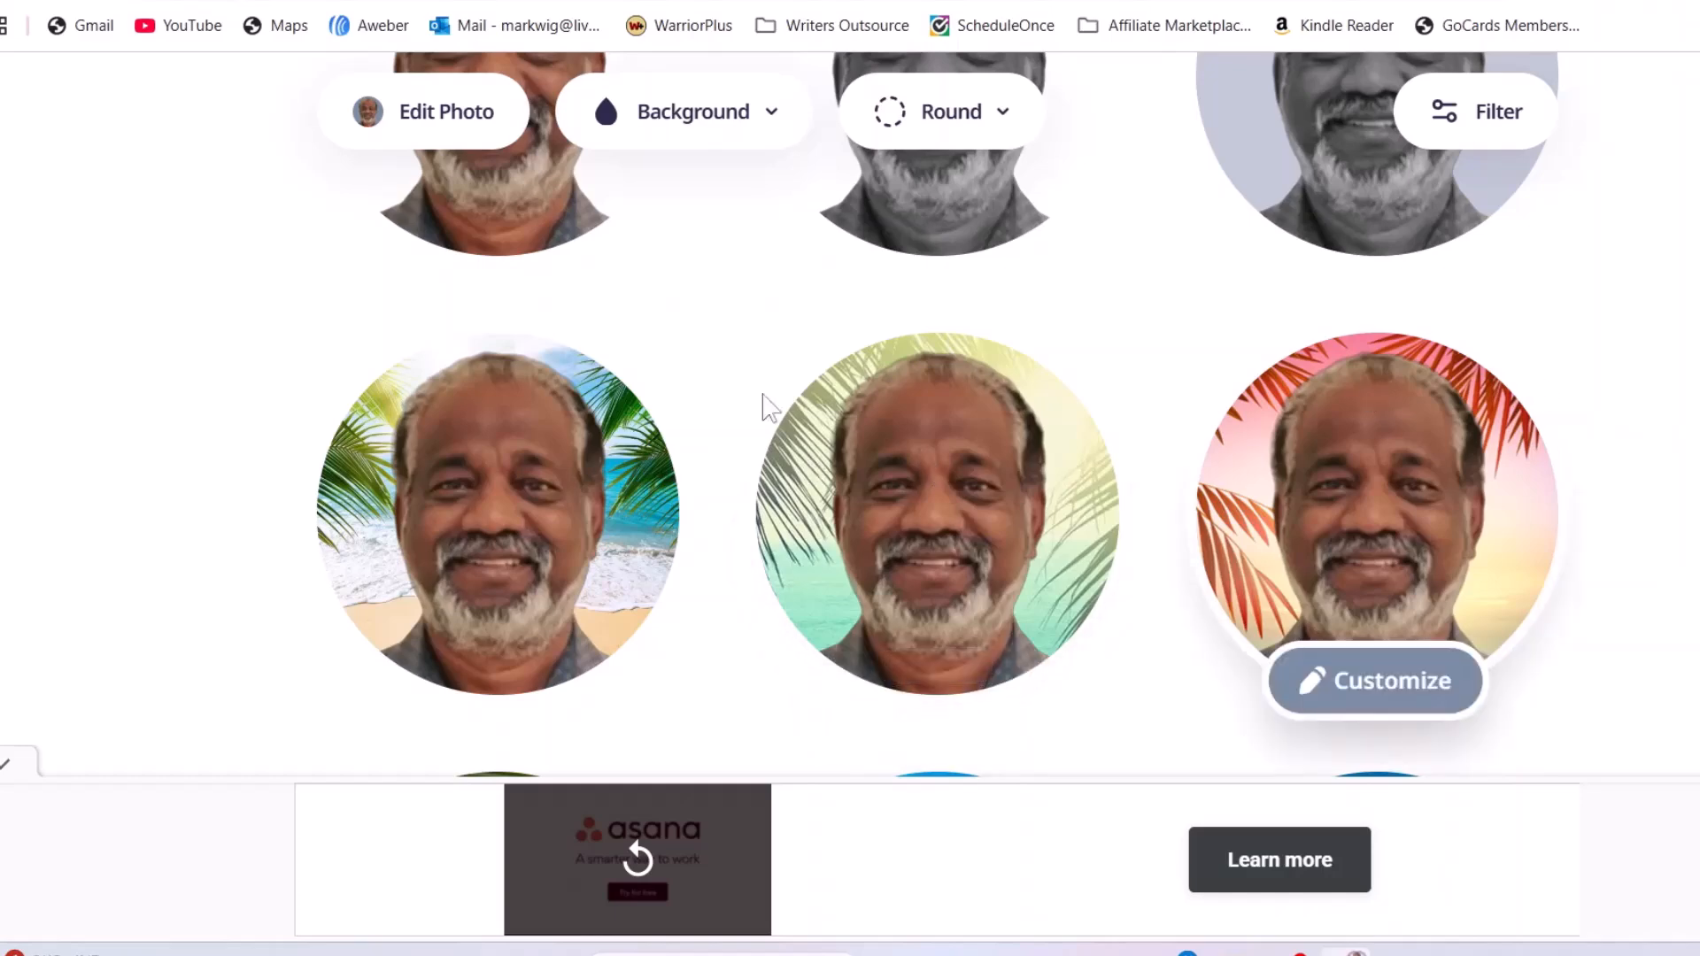
scroll(1599, 398, down, 4)
scroll(1607, 383, down, 3)
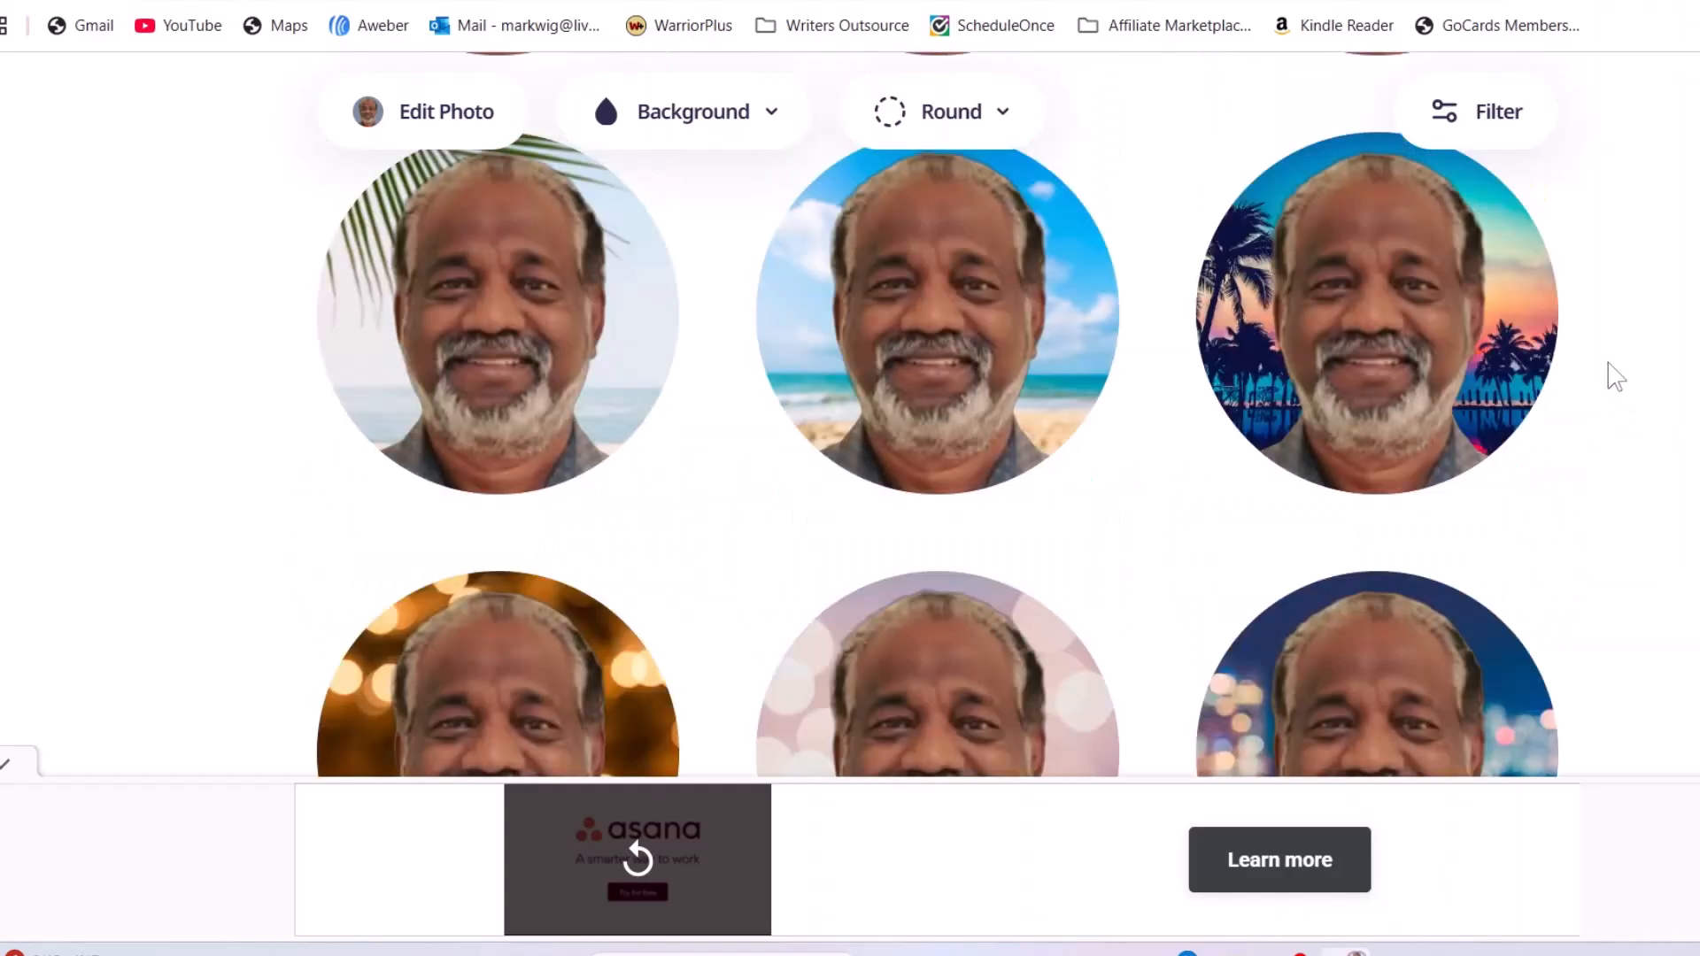
scroll(1618, 382, down, 1)
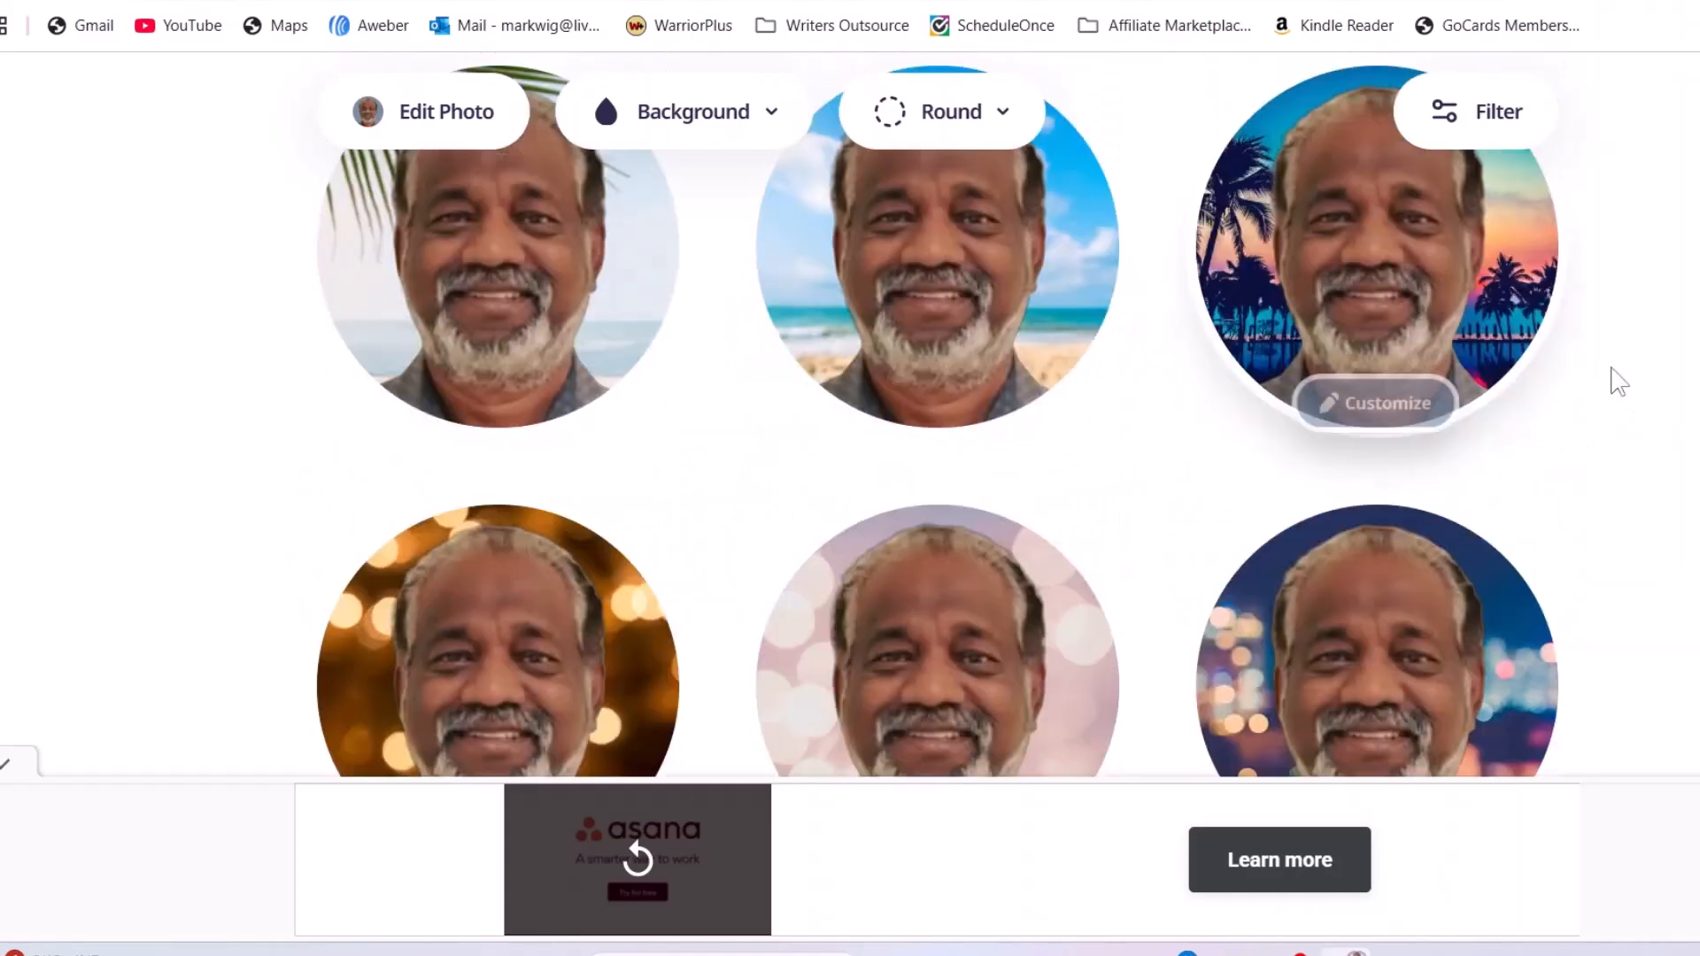
scroll(1618, 382, down, 3)
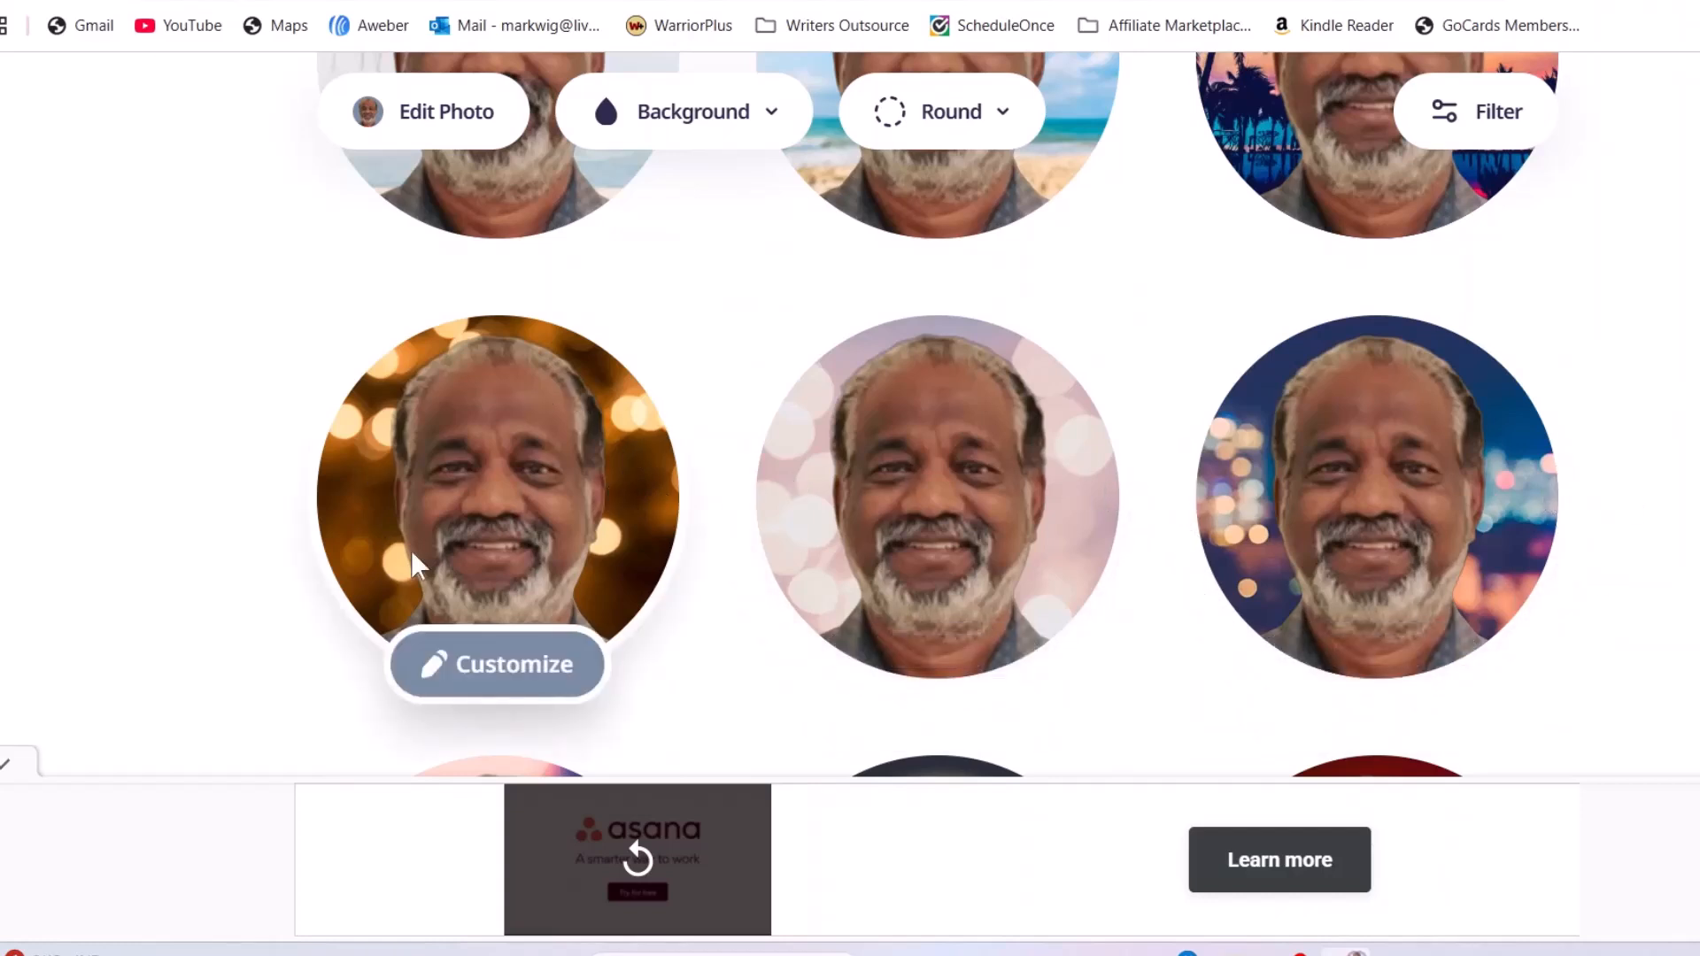
scroll(625, 497, down, 10)
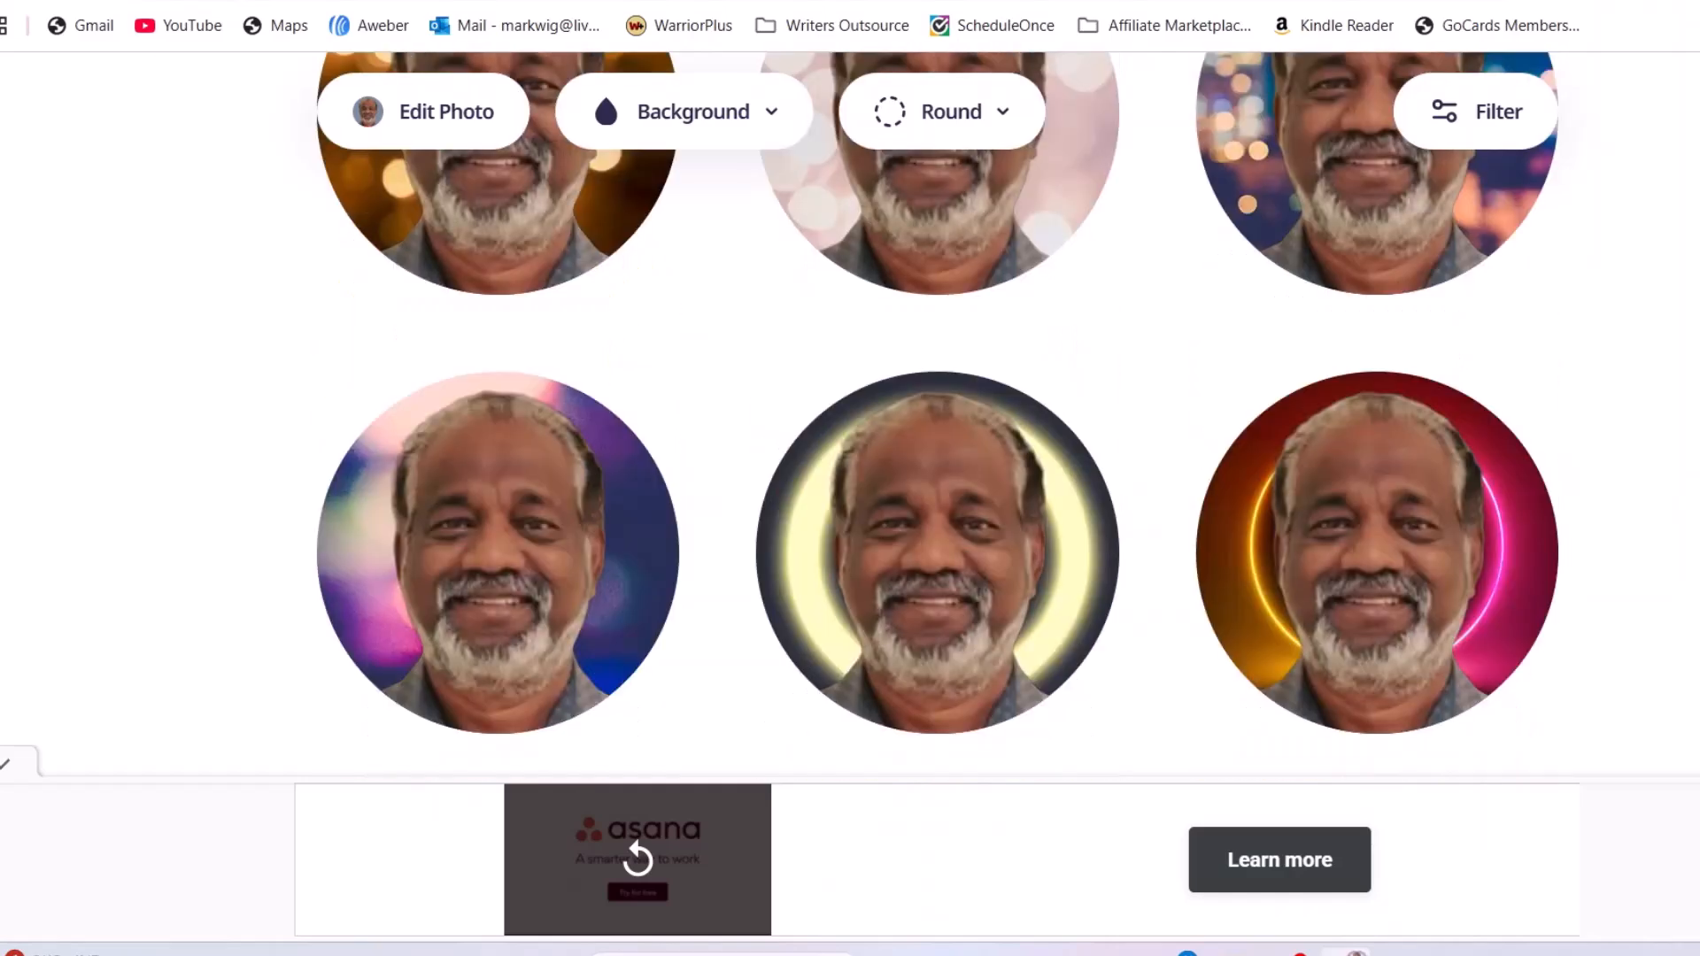
scroll(850, 496, down, 2)
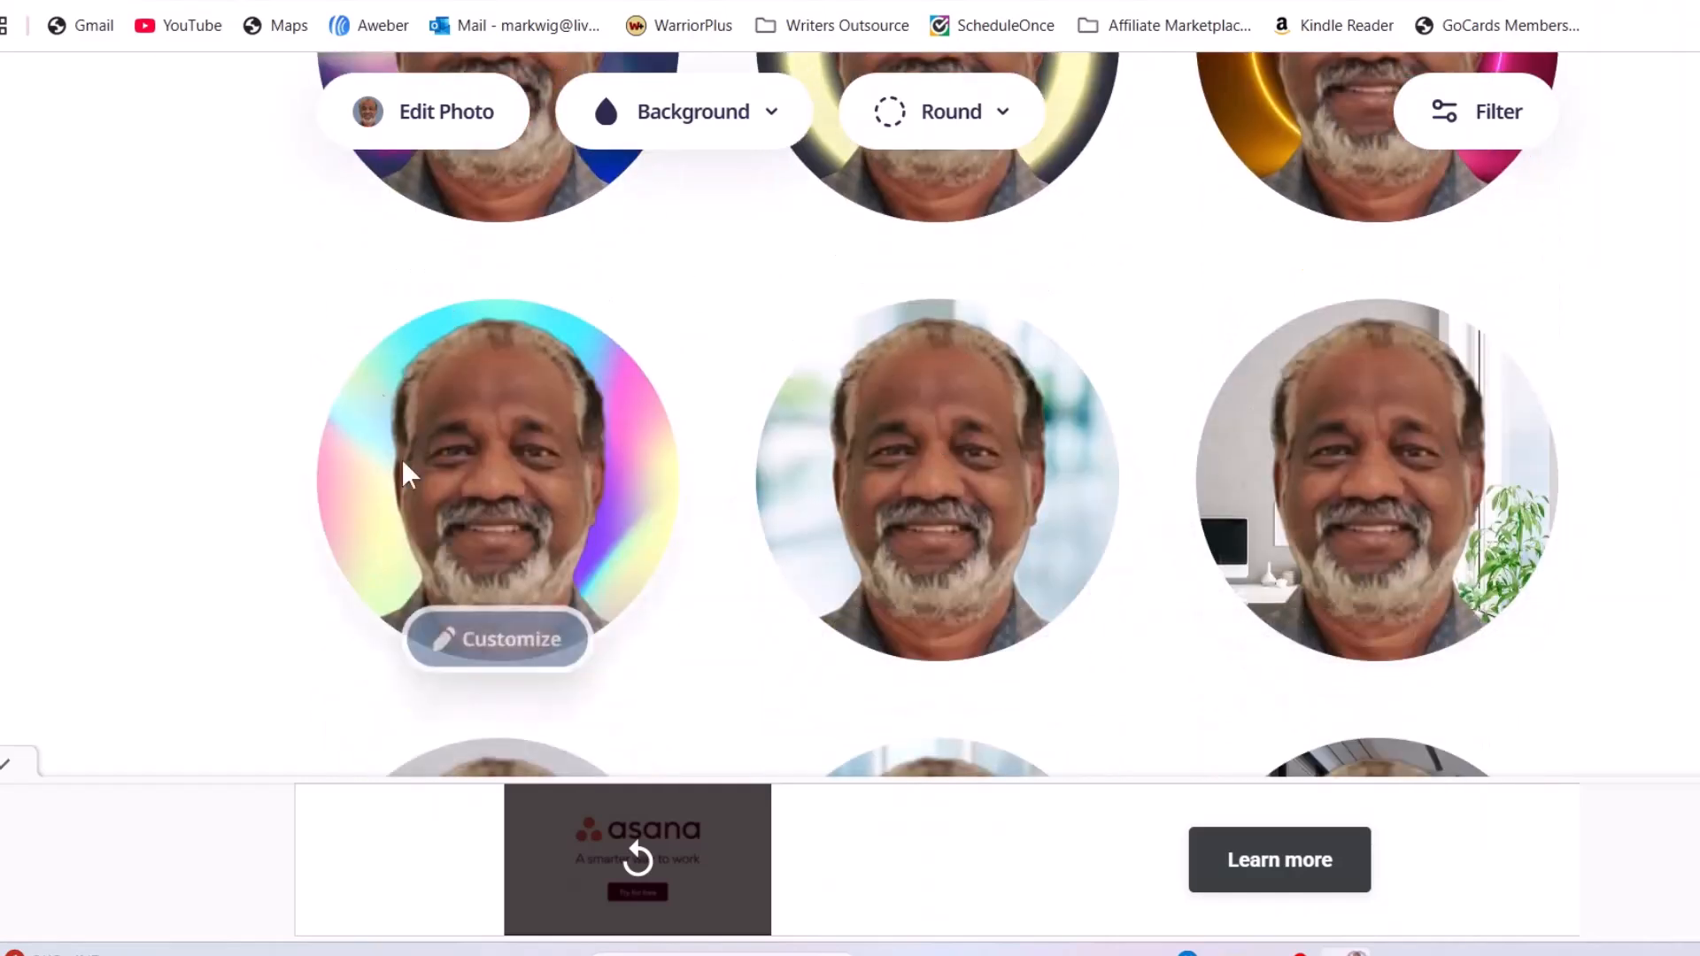
scroll(1000, 416, down, 3)
scroll(1018, 423, down, 2)
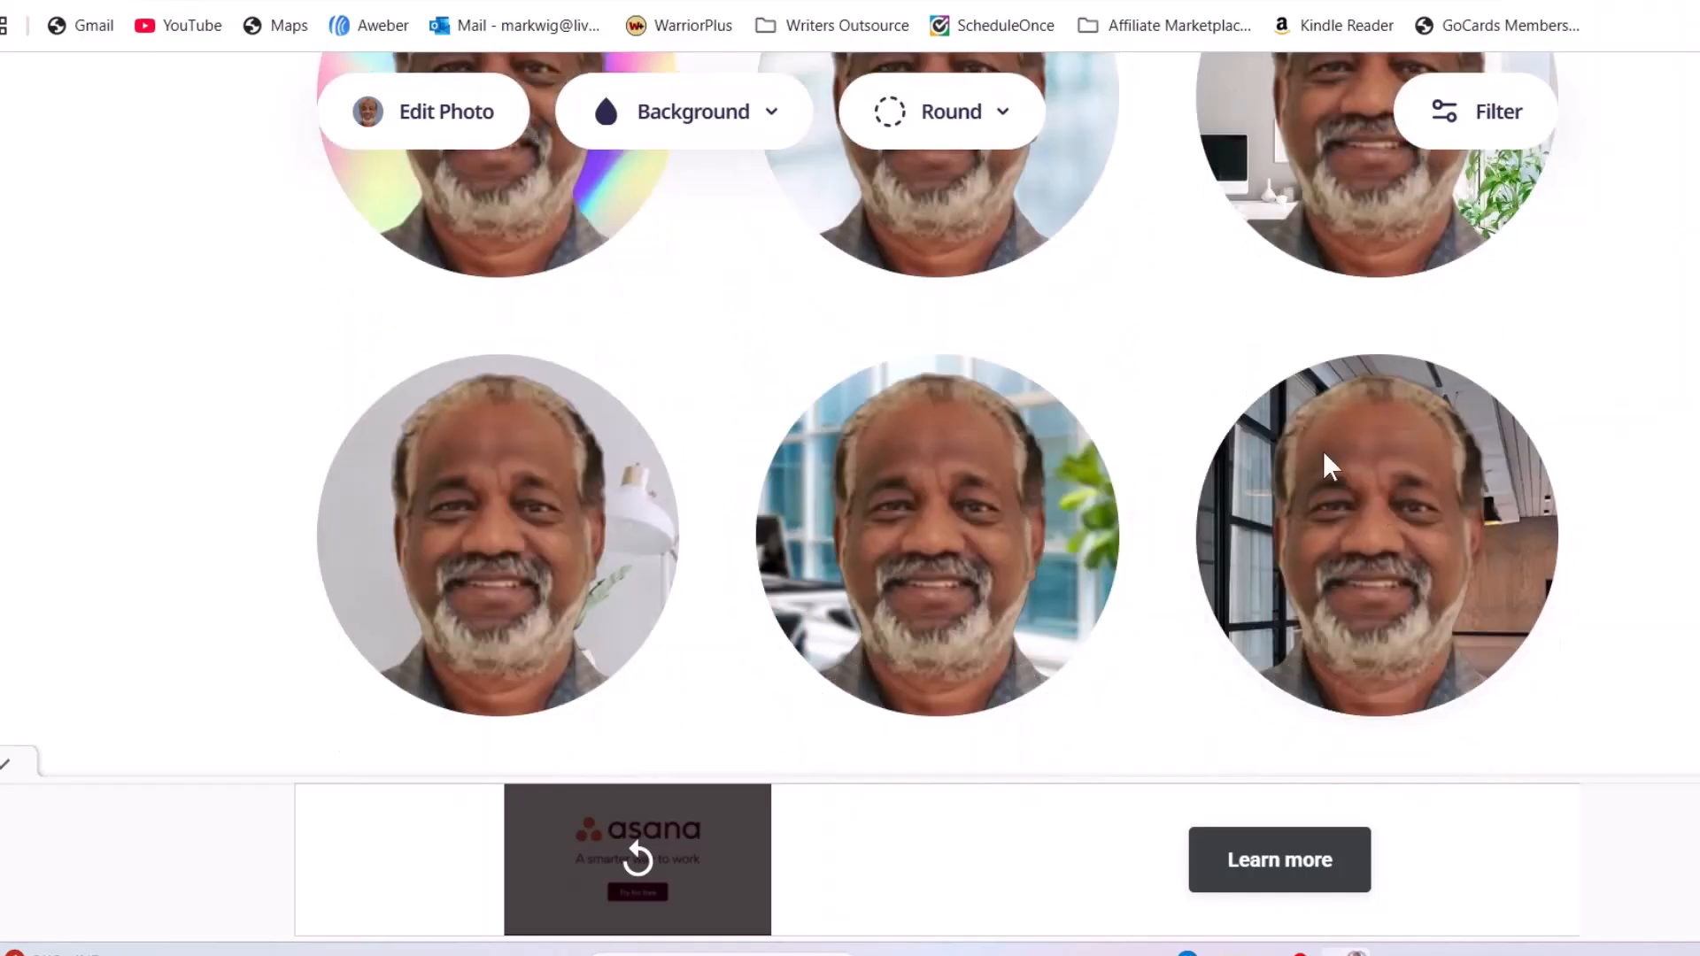
scroll(751, 448, down, 5)
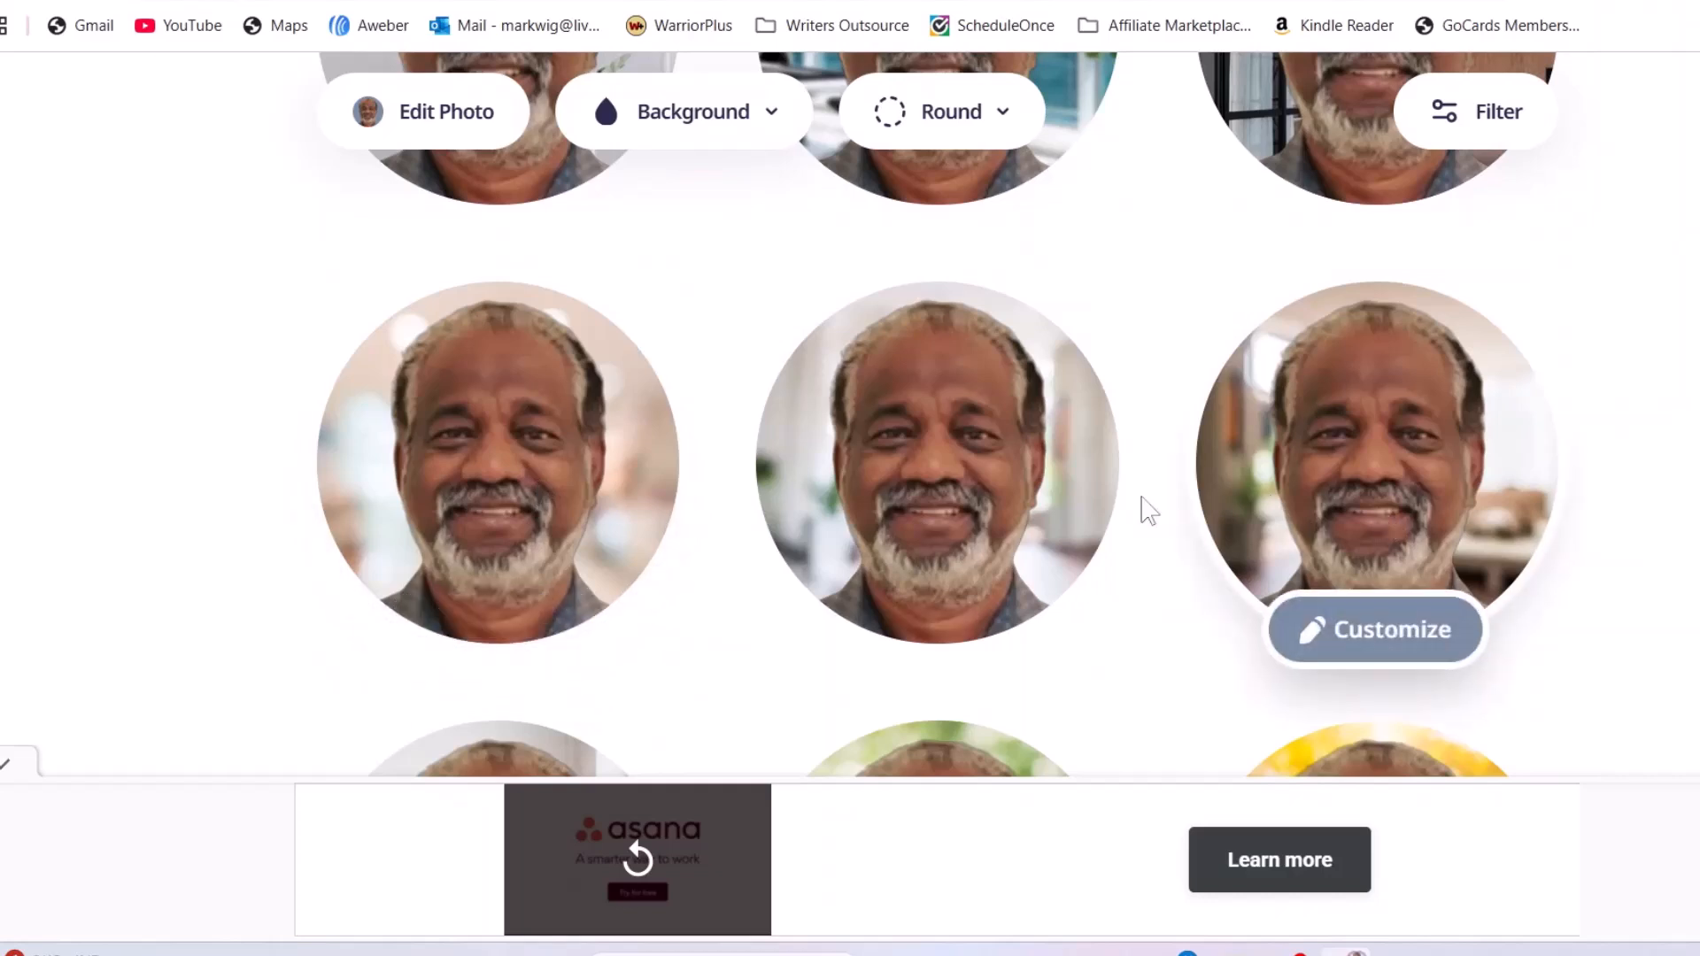
scroll(1151, 488, down, 4)
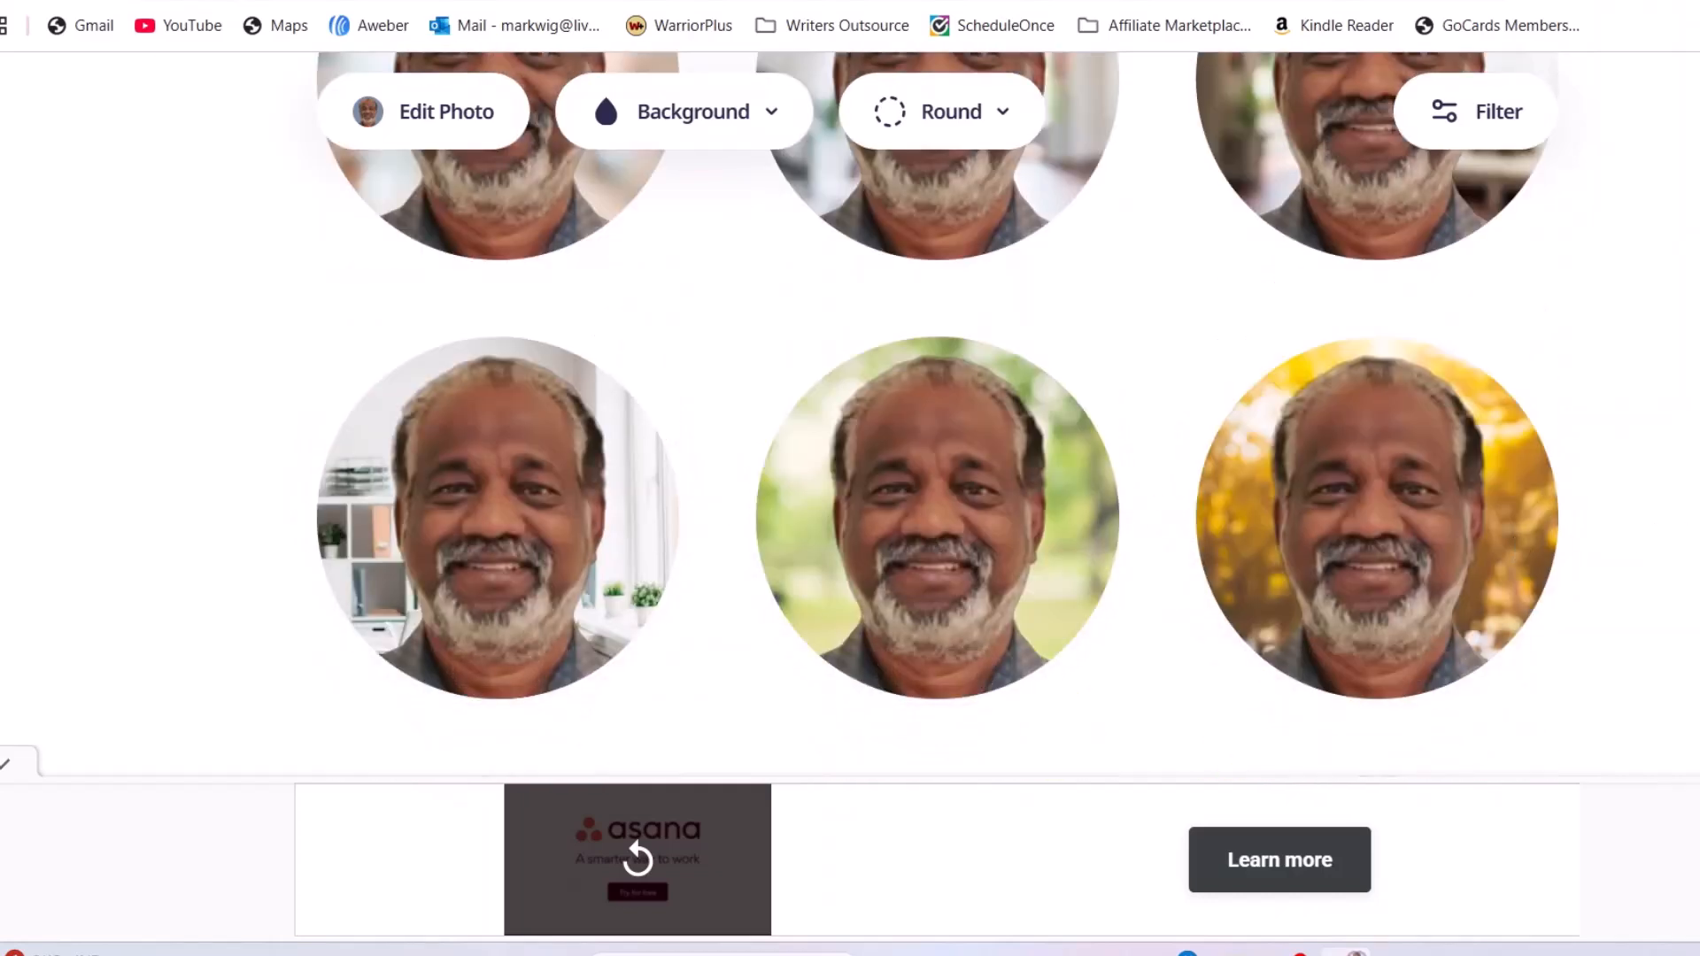
scroll(938, 414, up, 3)
mouse_move(1427, 383)
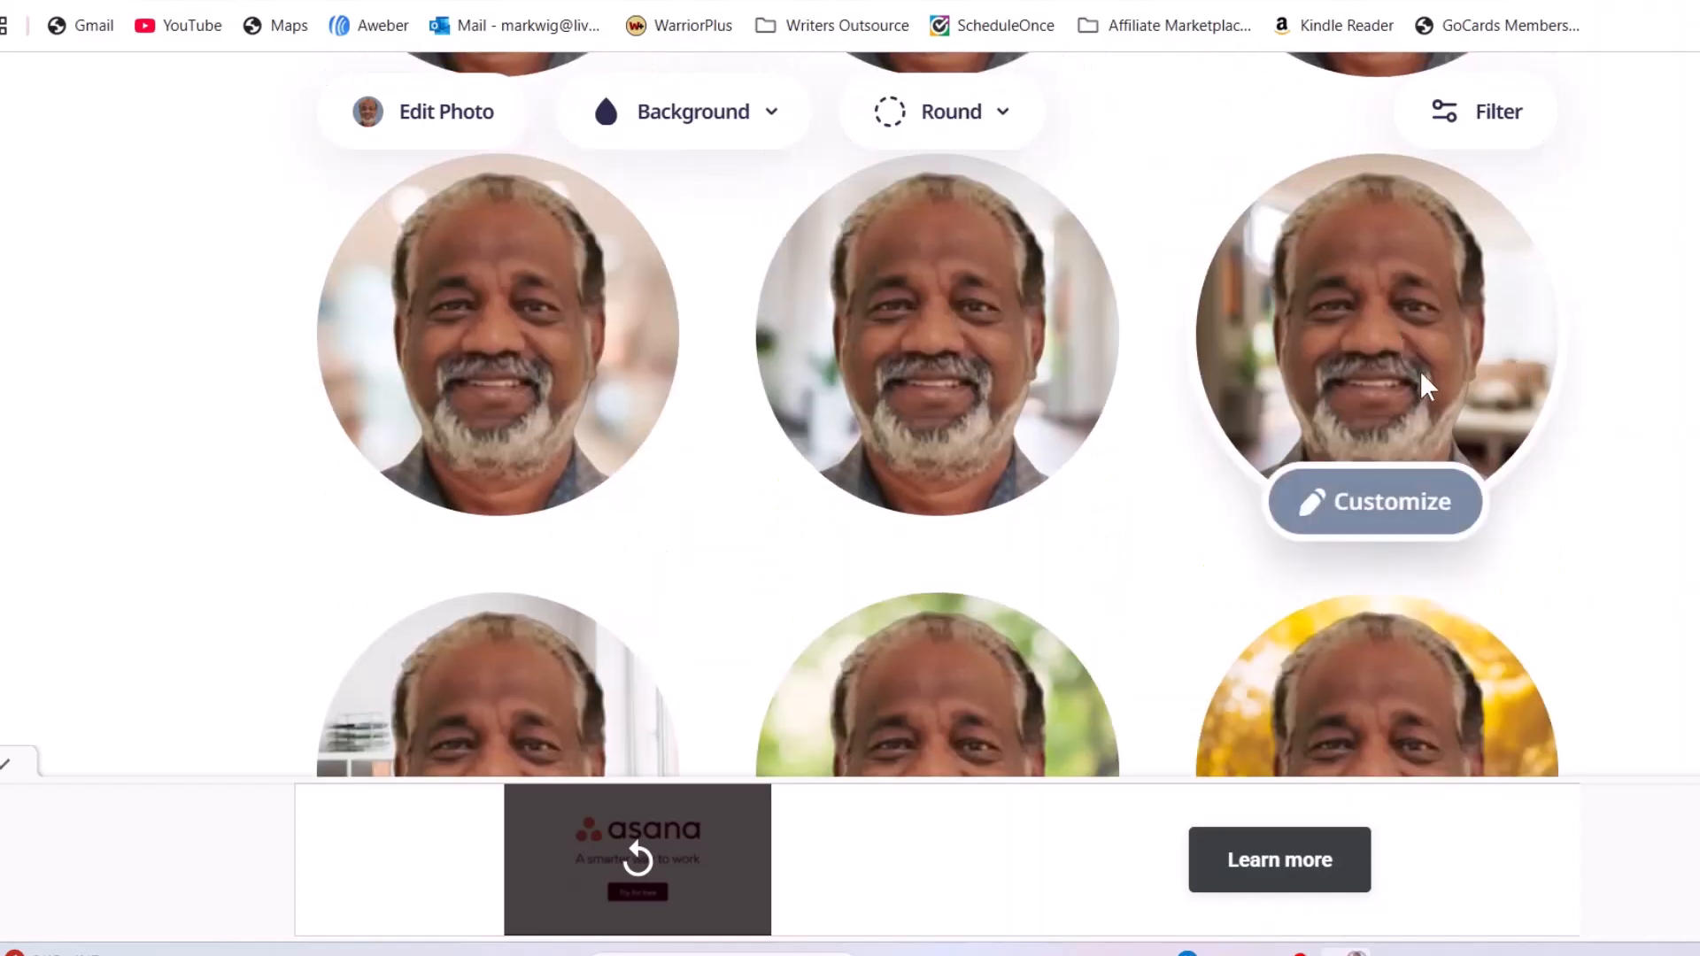
Customize the indoor-background design and add an outline of width 5 around the person
click(1371, 507)
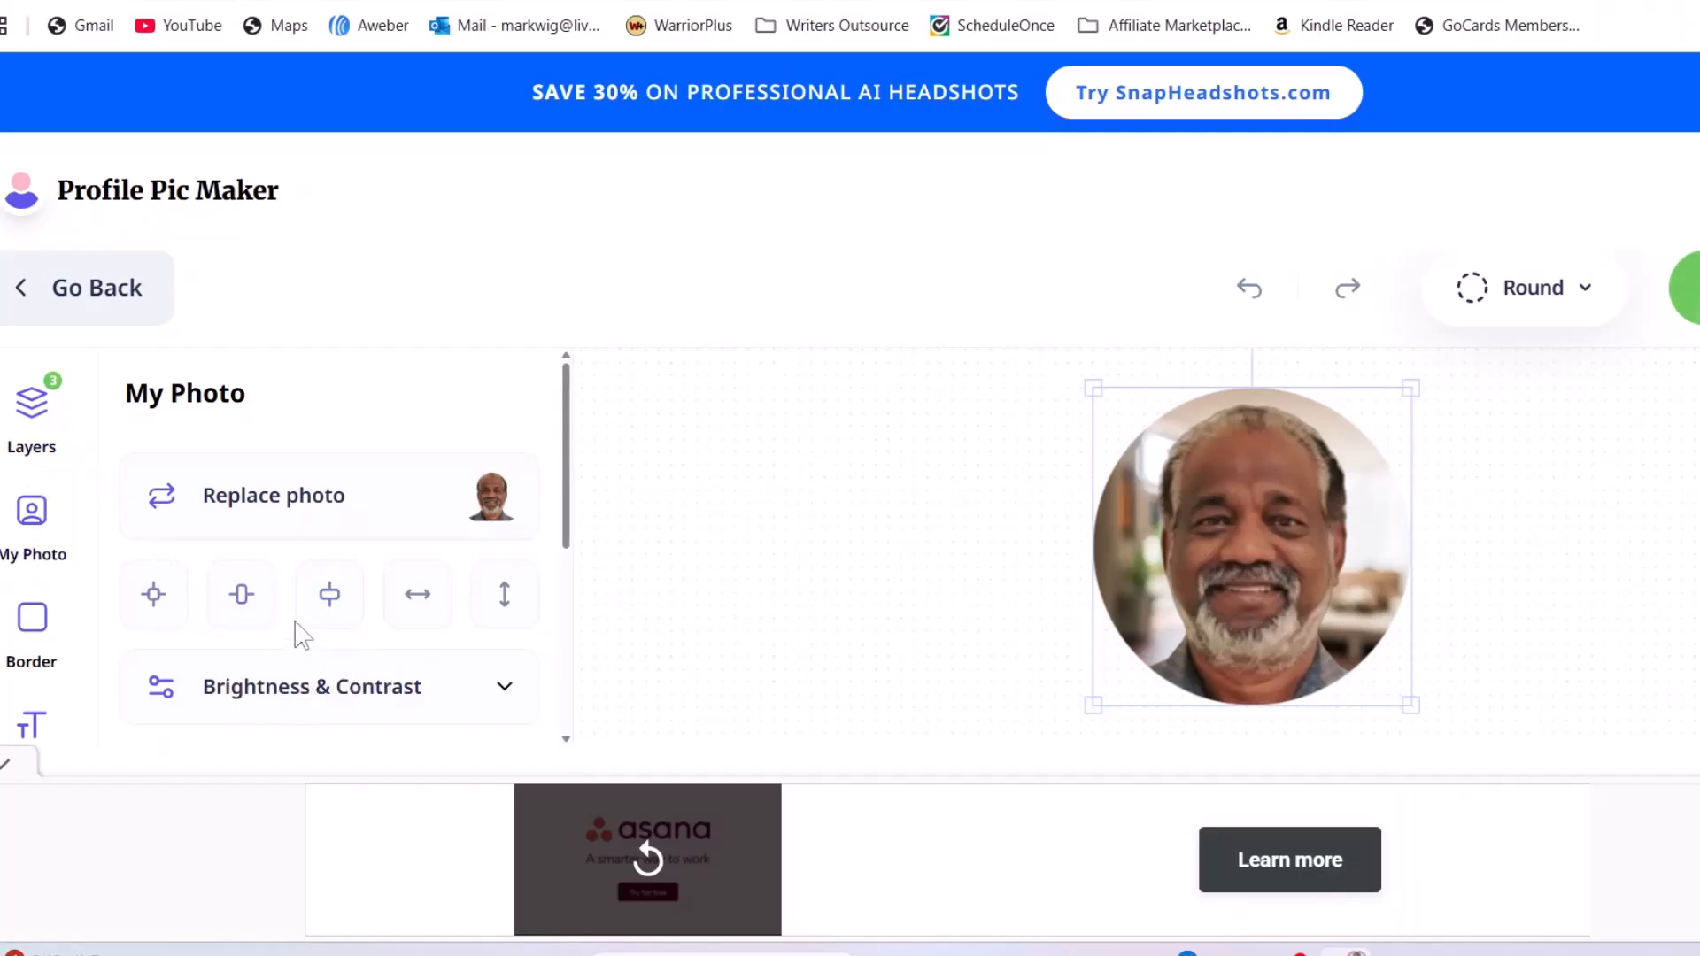
scroll(425, 633, down, 3)
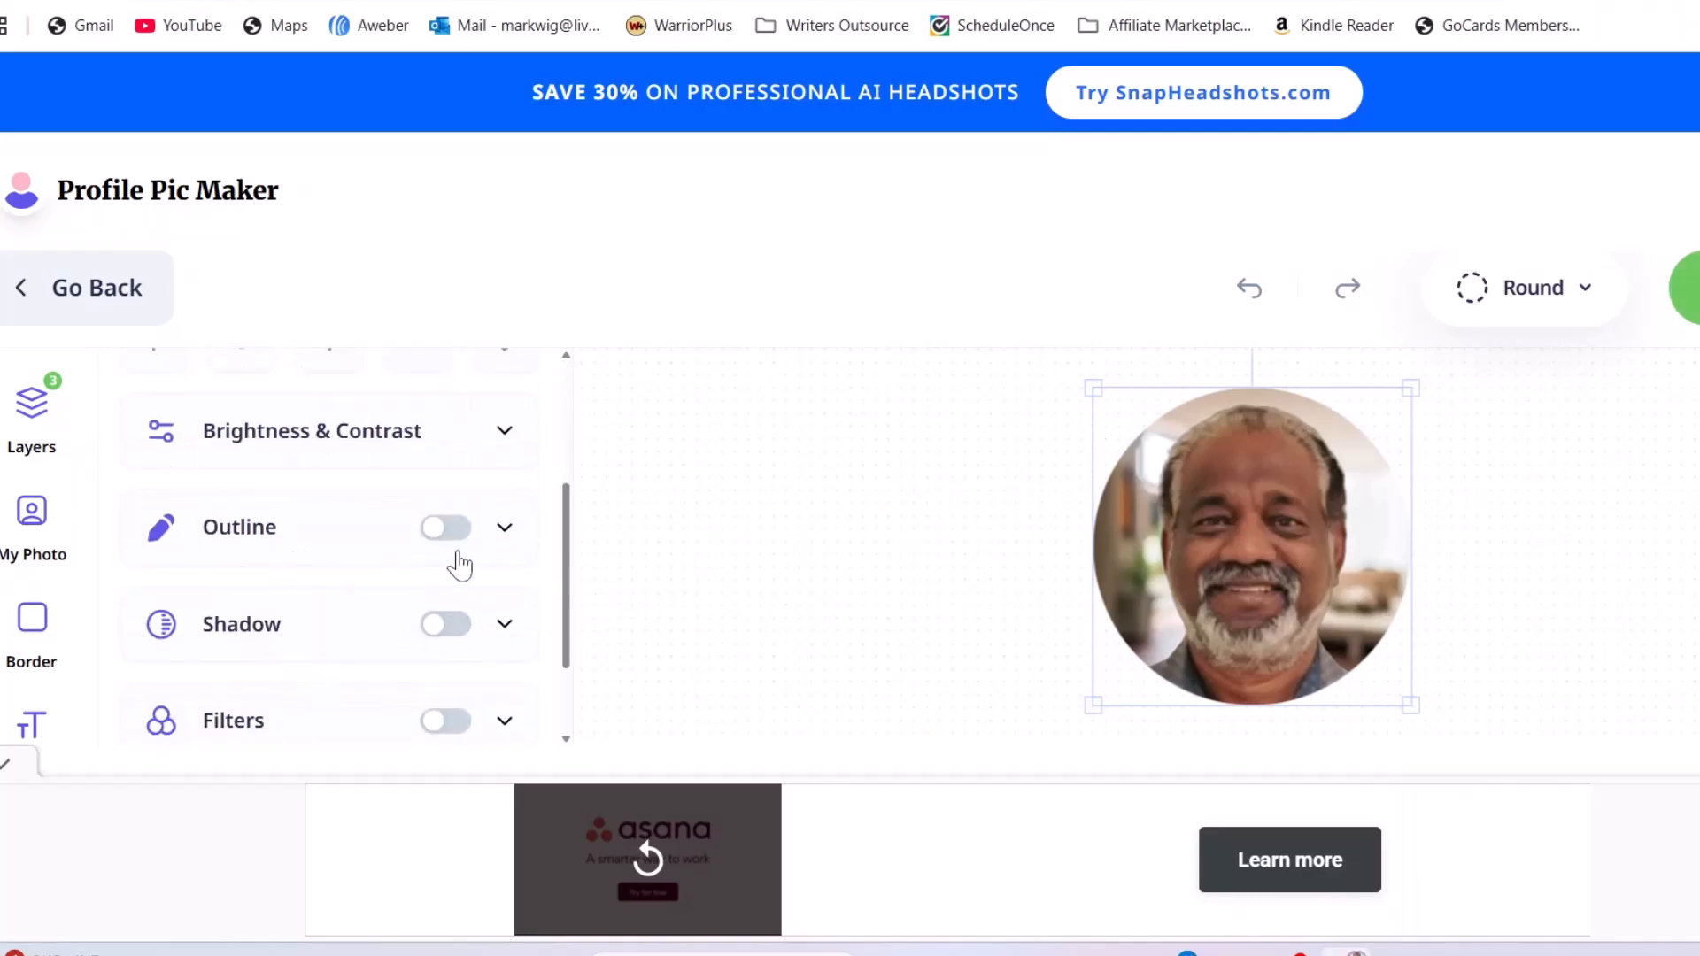
click(461, 531)
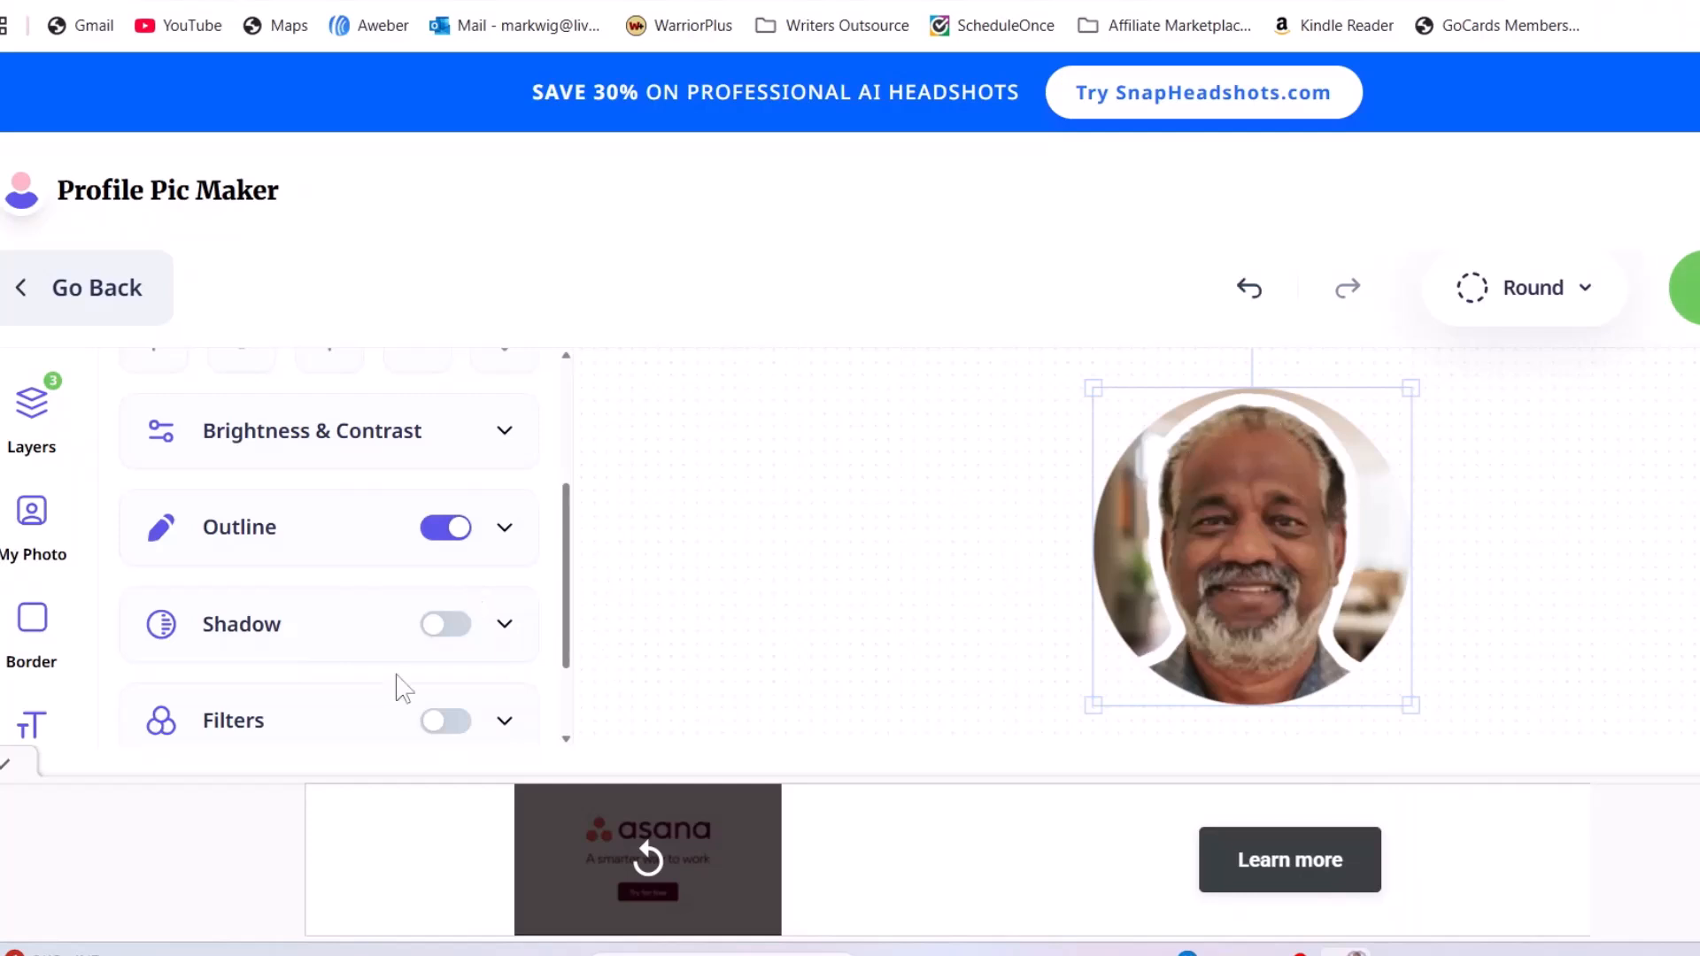
click(501, 530)
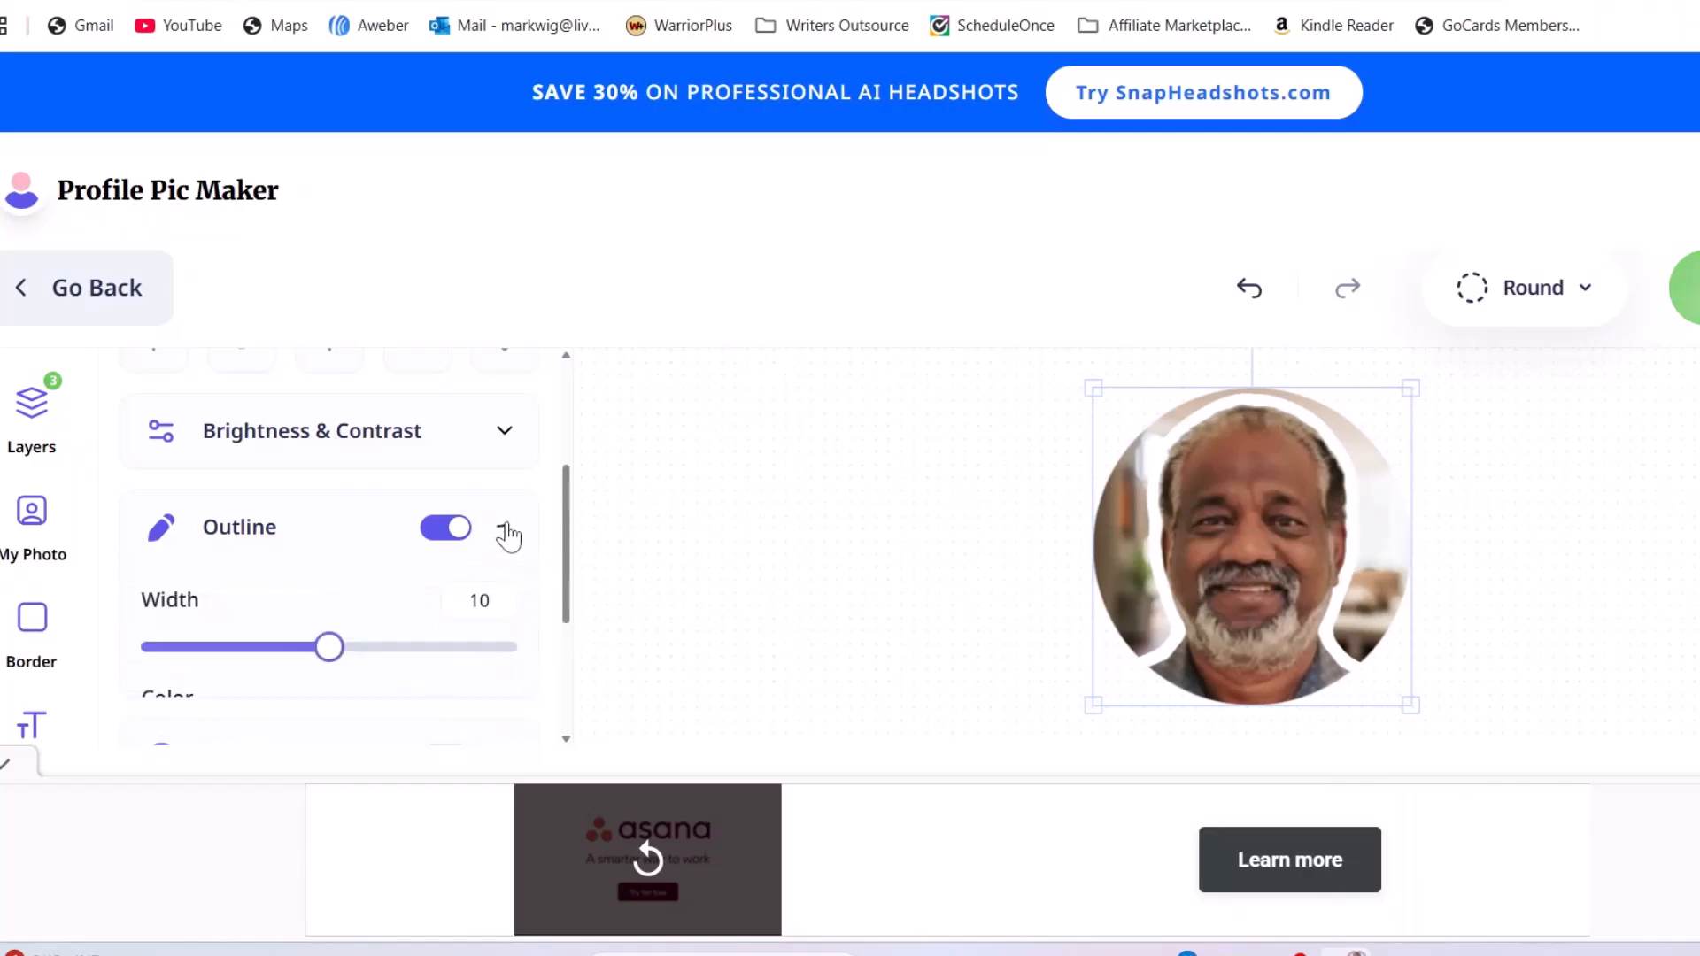
drag(270, 664, 237, 668)
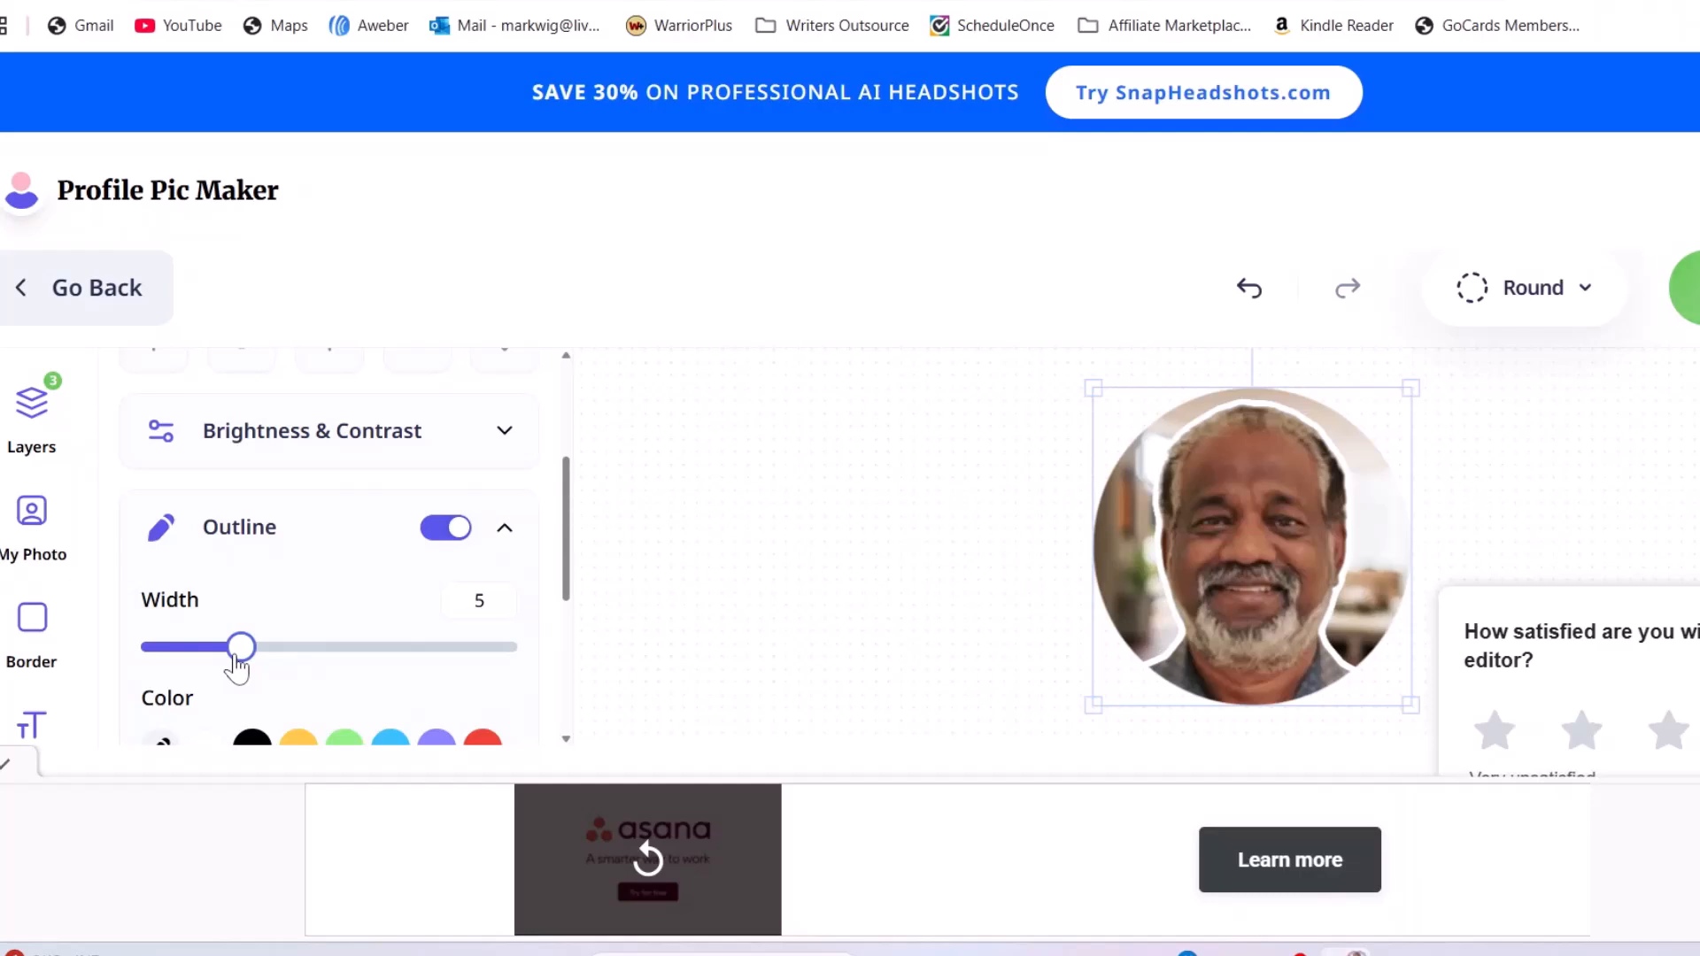
Preview the outline in light blue, purple, red and yellow, ending on black
scroll(379, 626, down, 2)
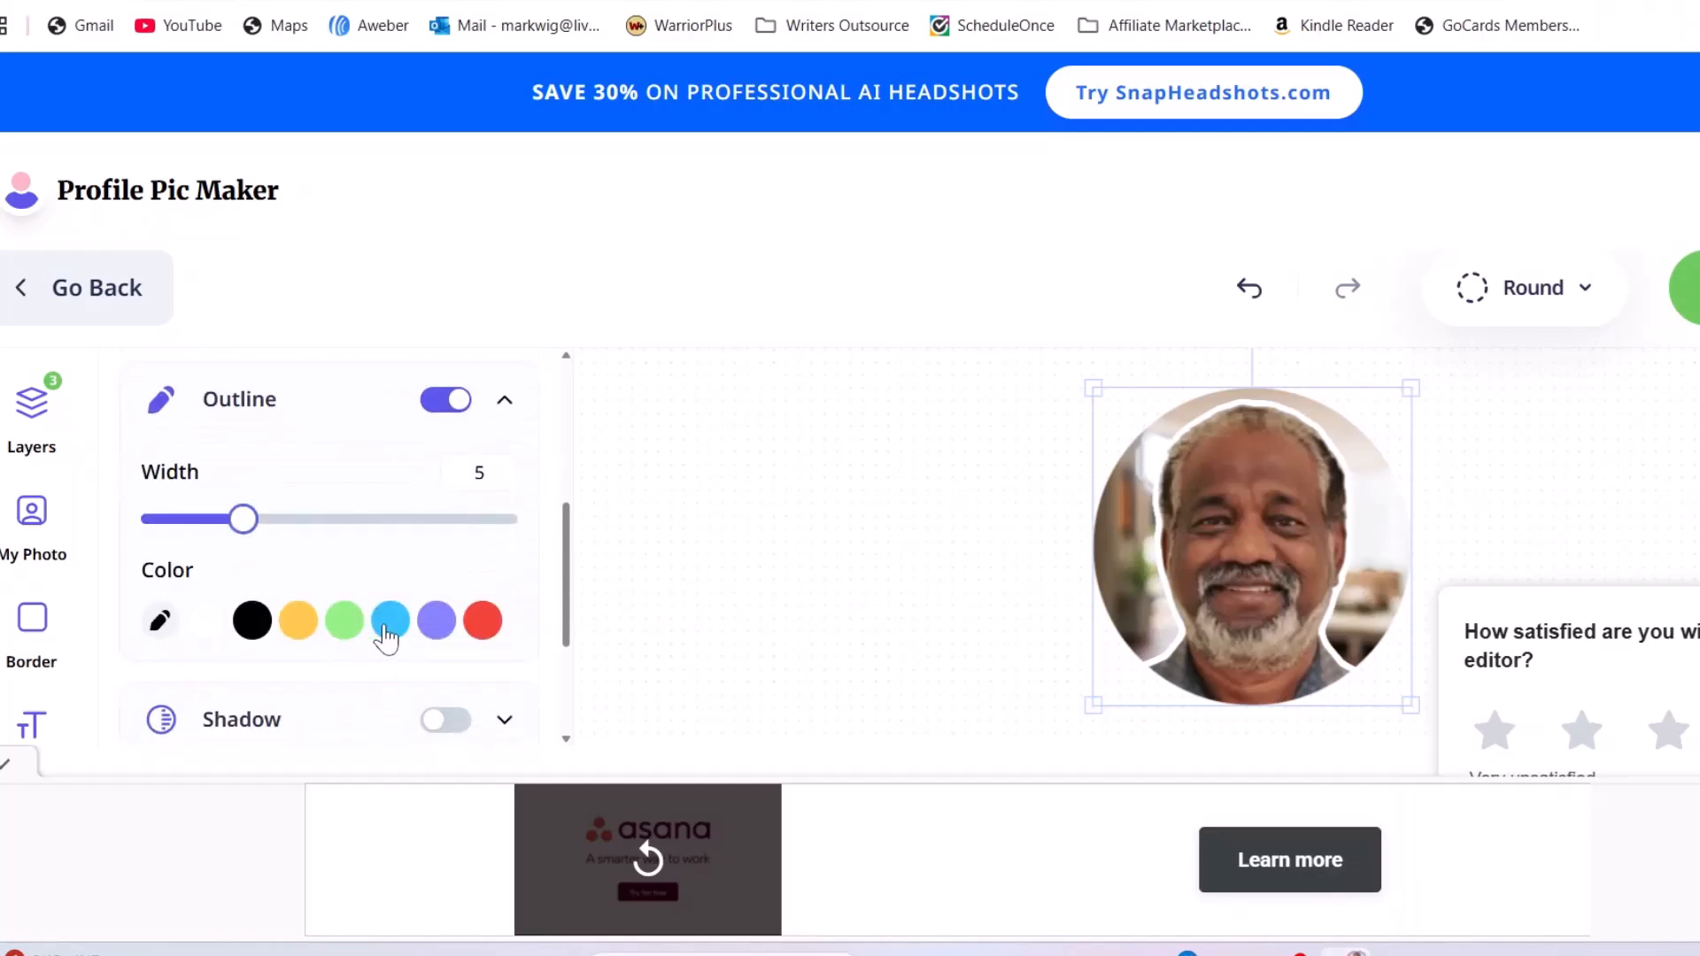
click(388, 630)
click(438, 633)
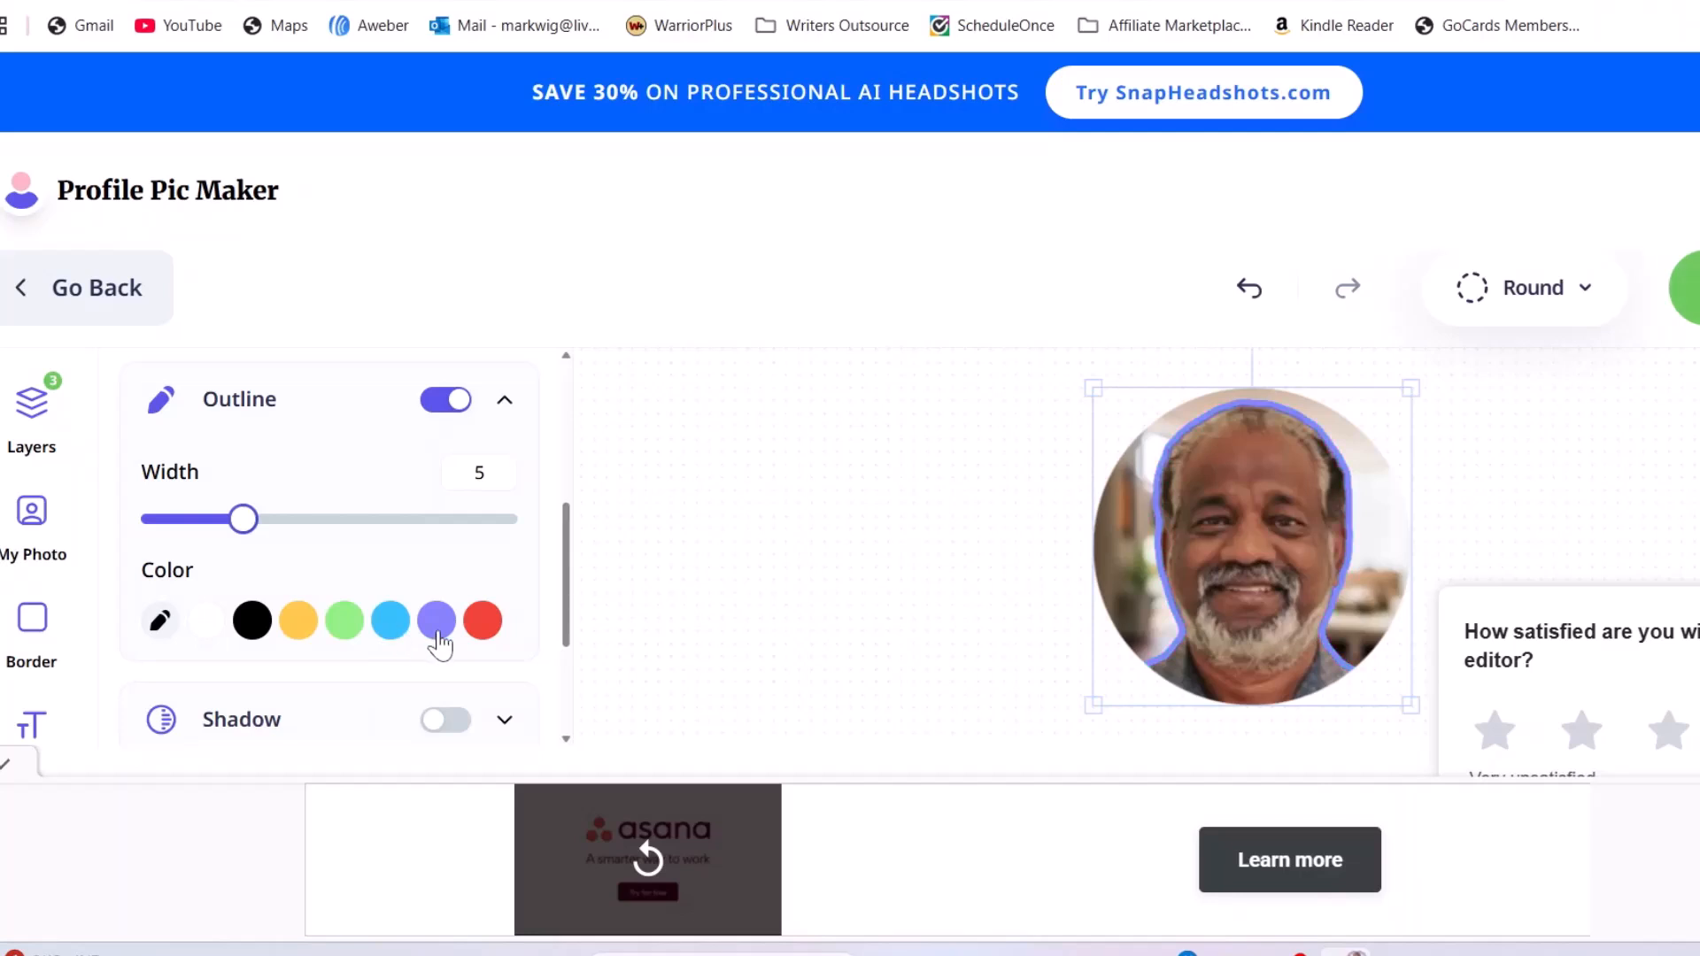
click(479, 639)
click(296, 634)
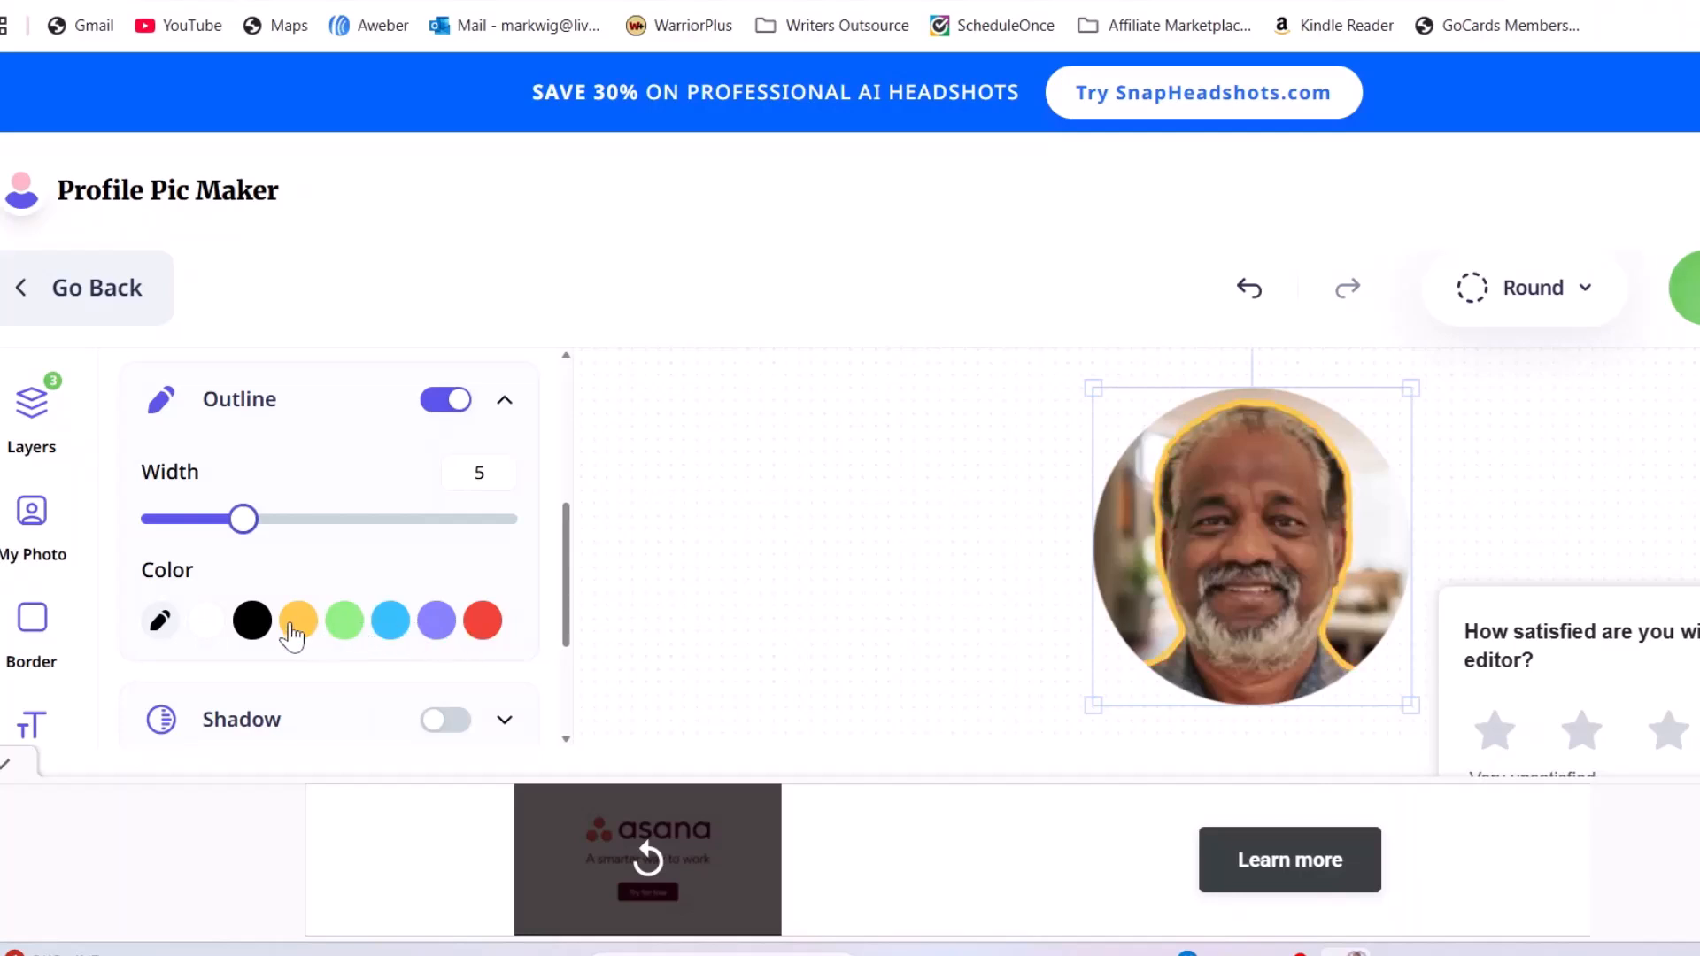
click(254, 635)
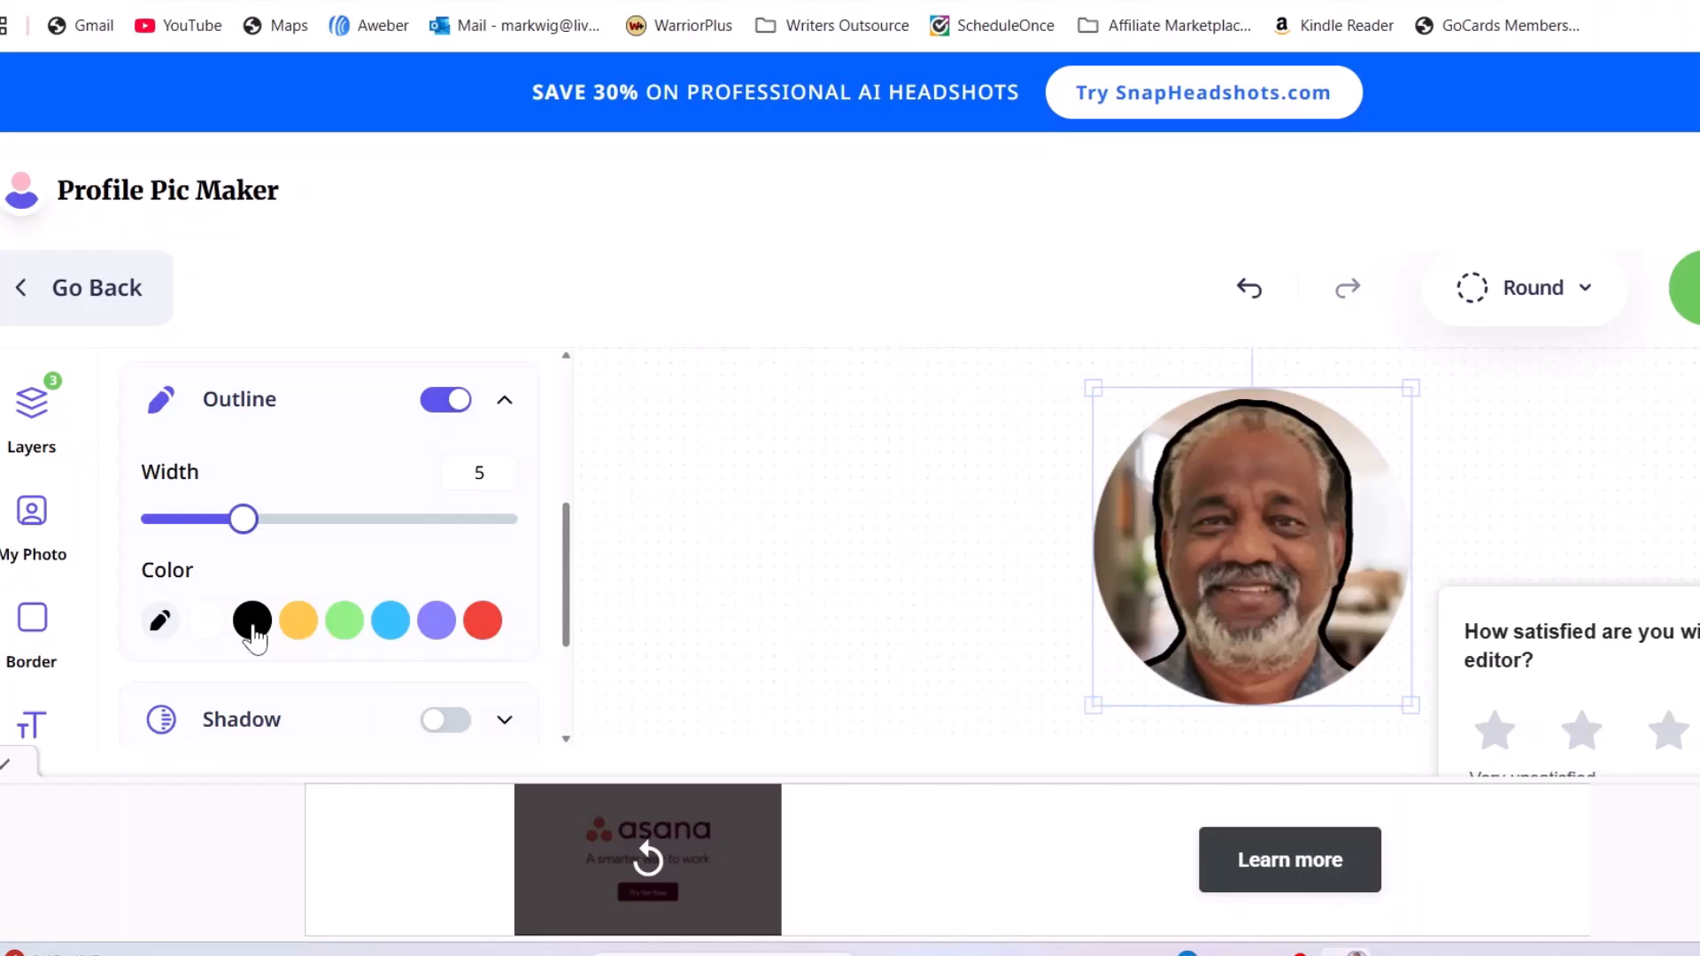
scroll(354, 584, down, 1)
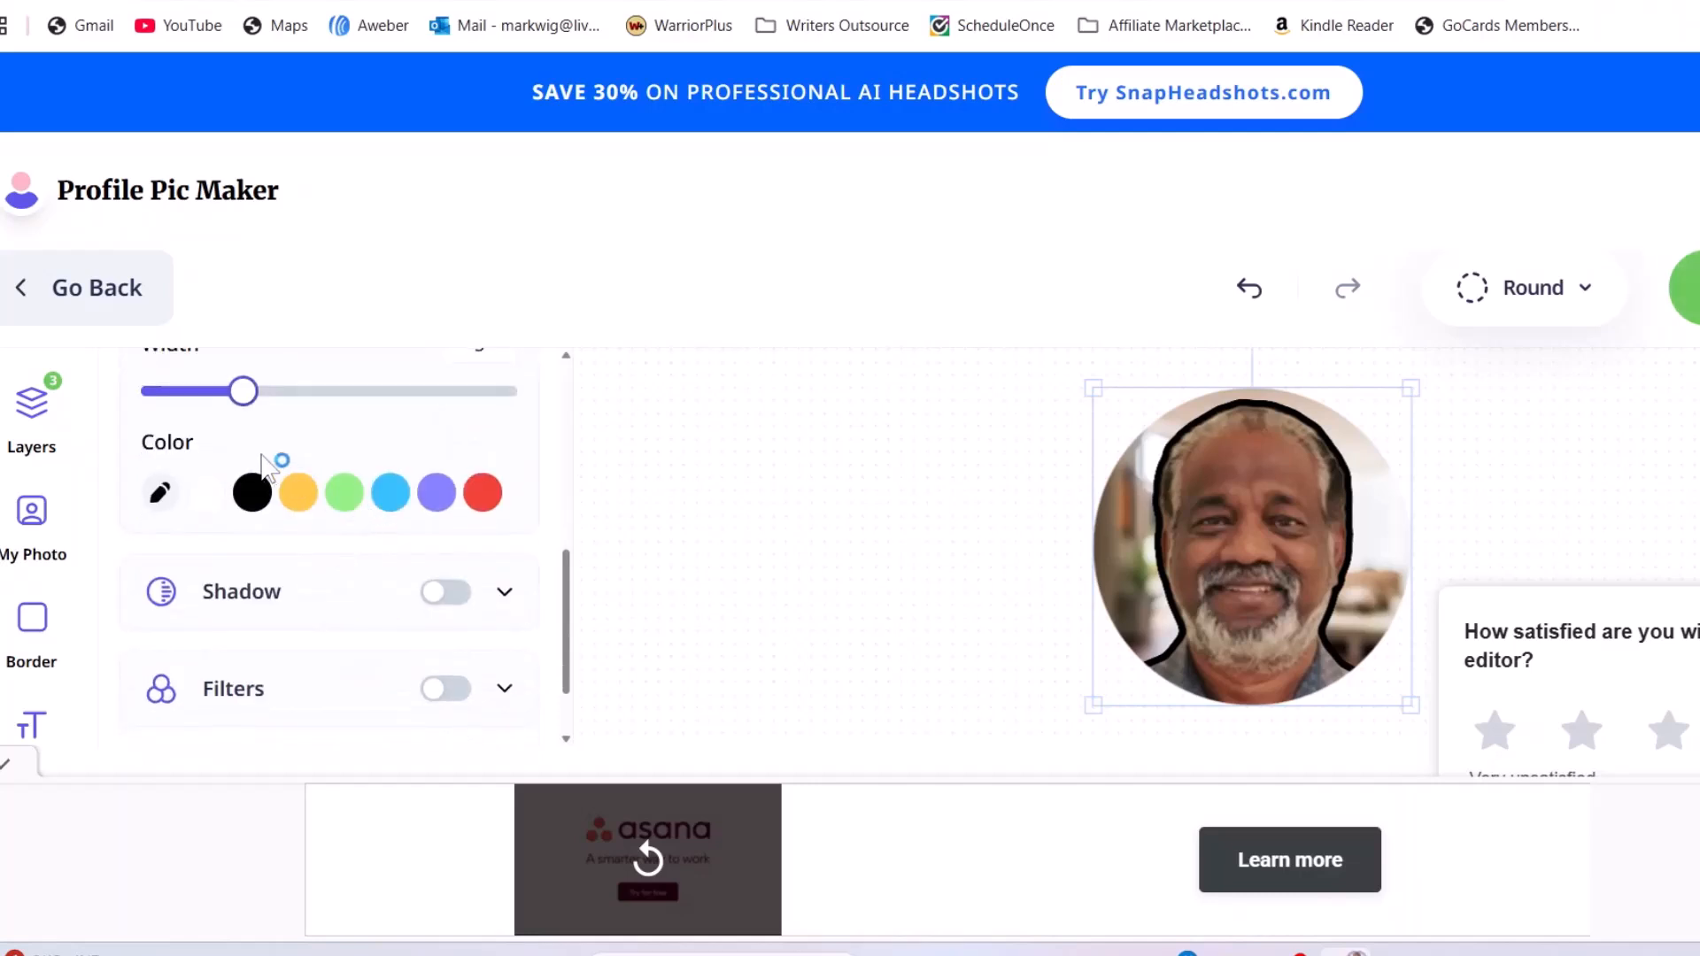
scroll(354, 571, up, 1)
click(445, 529)
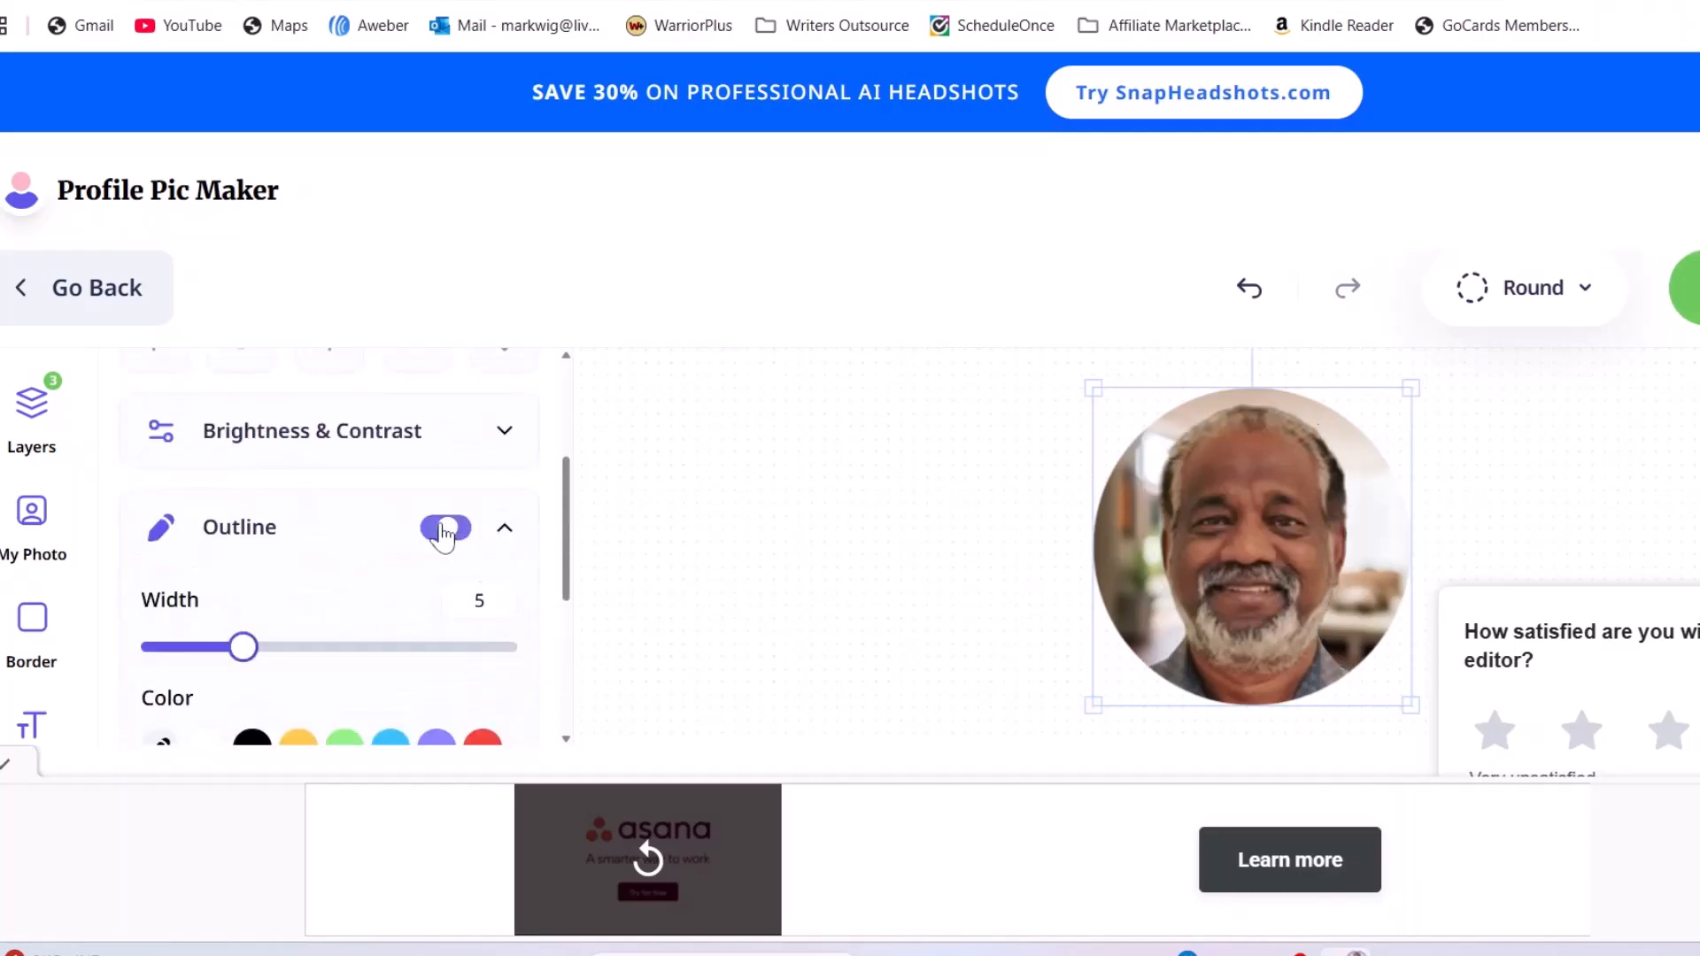
scroll(380, 566, down, 2)
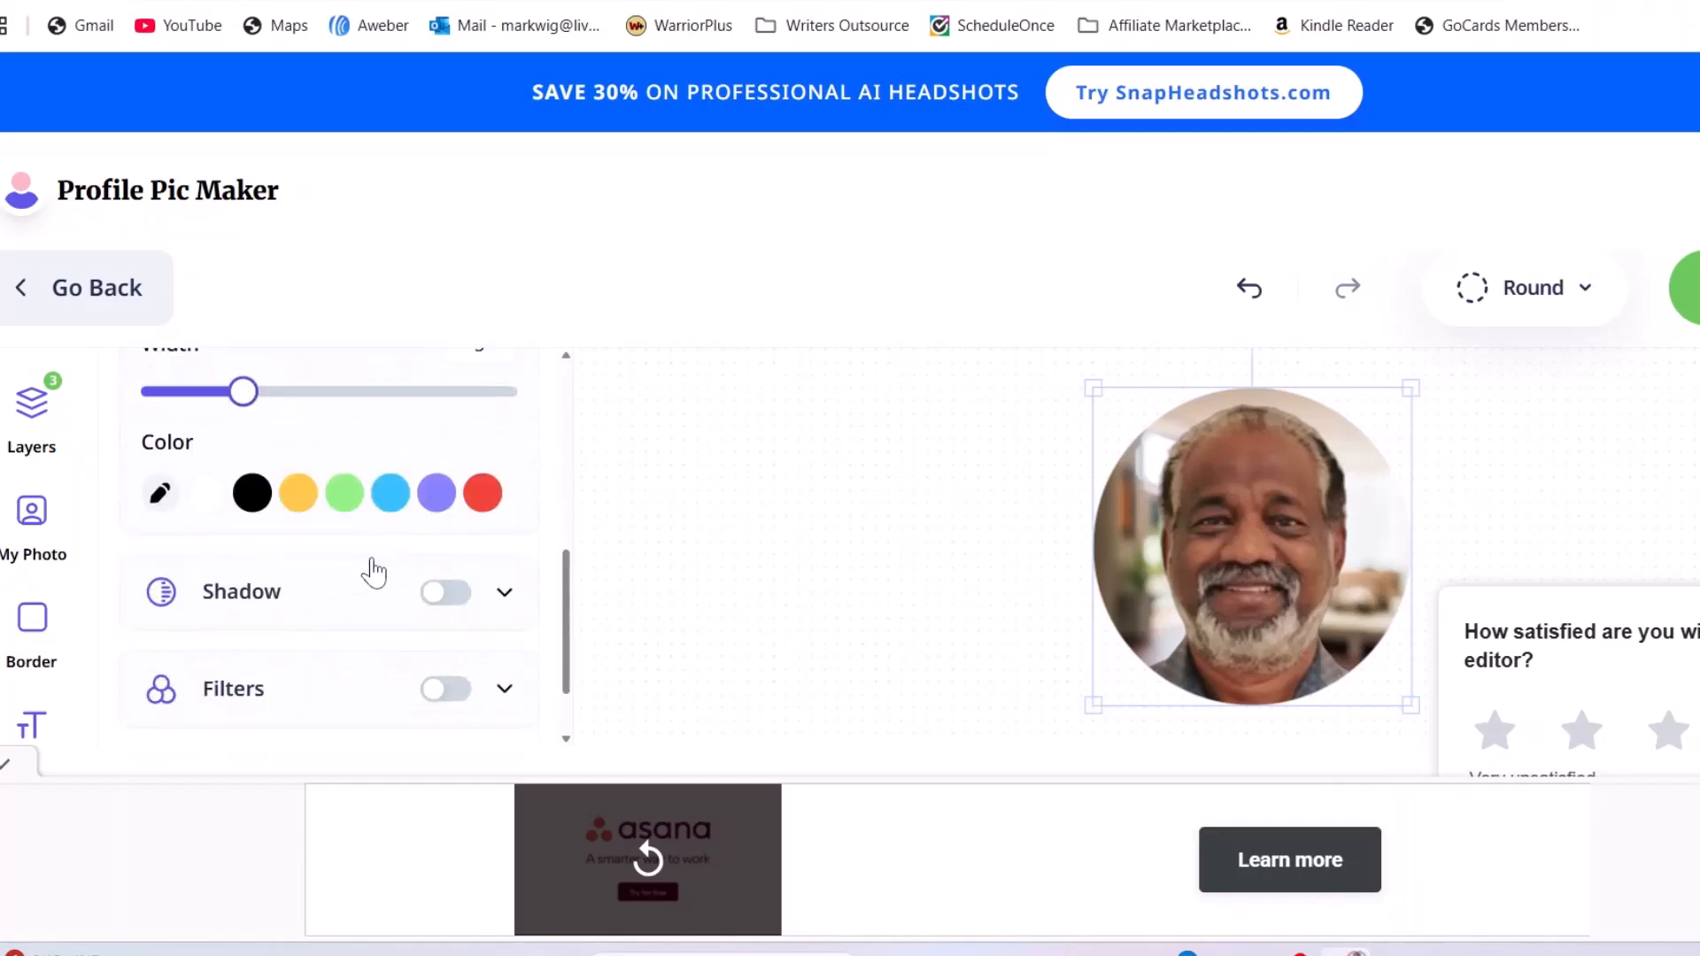
click(462, 594)
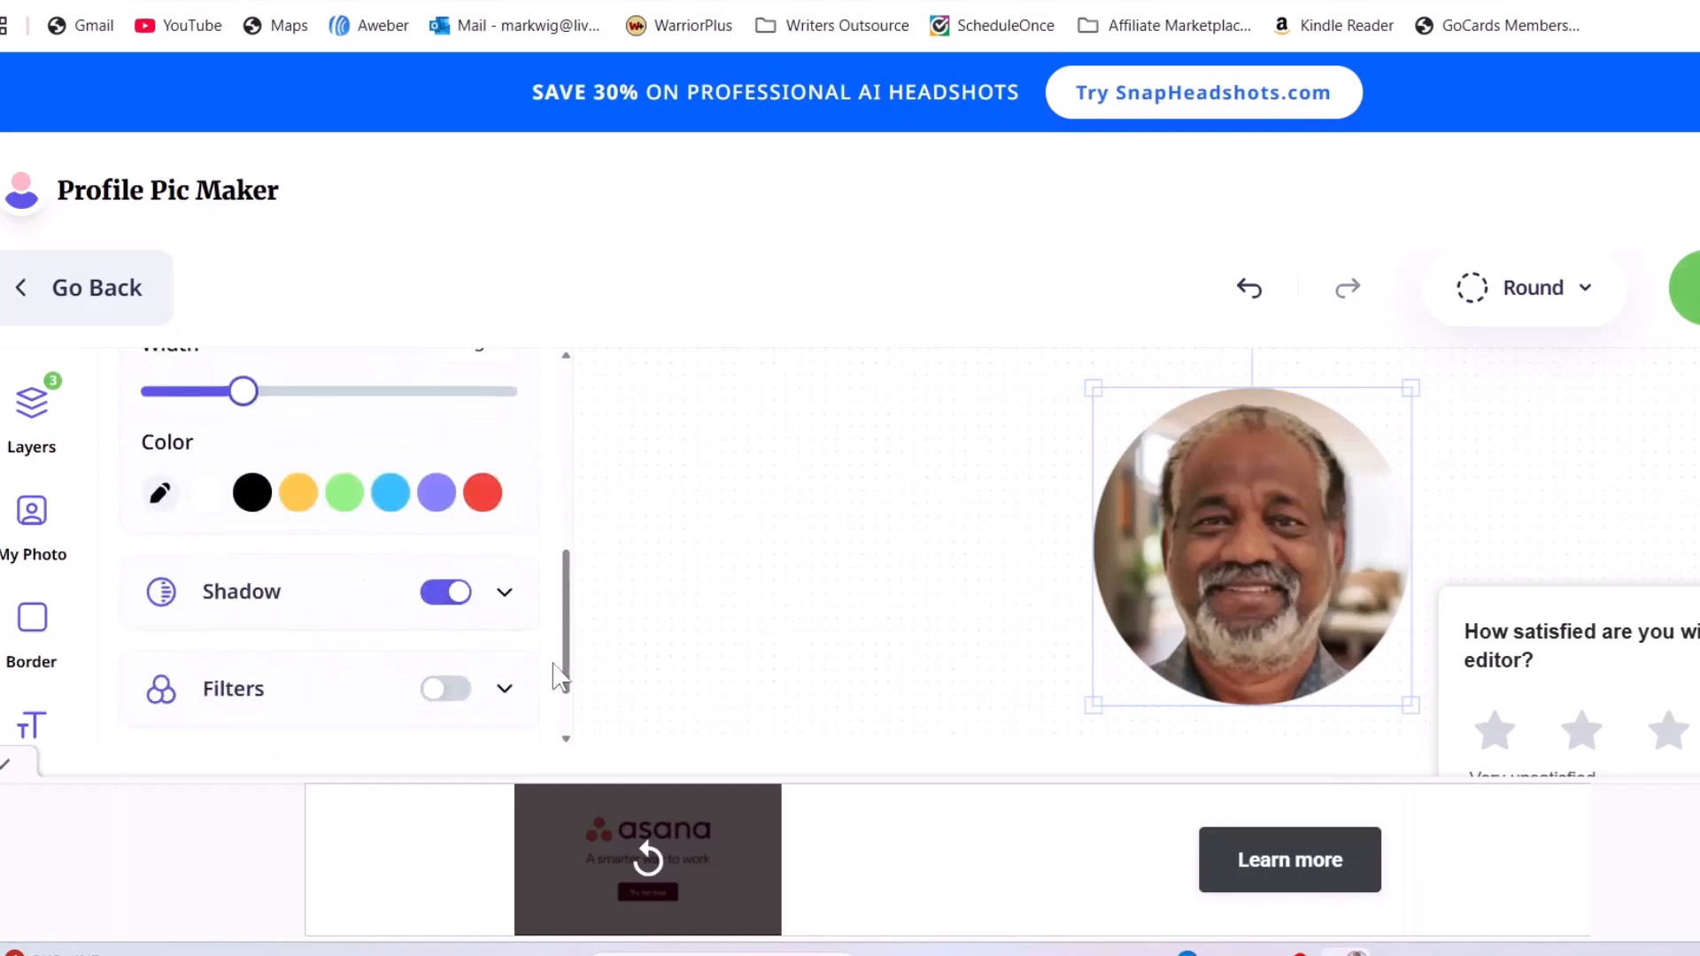
click(440, 593)
scroll(378, 692, down, 1)
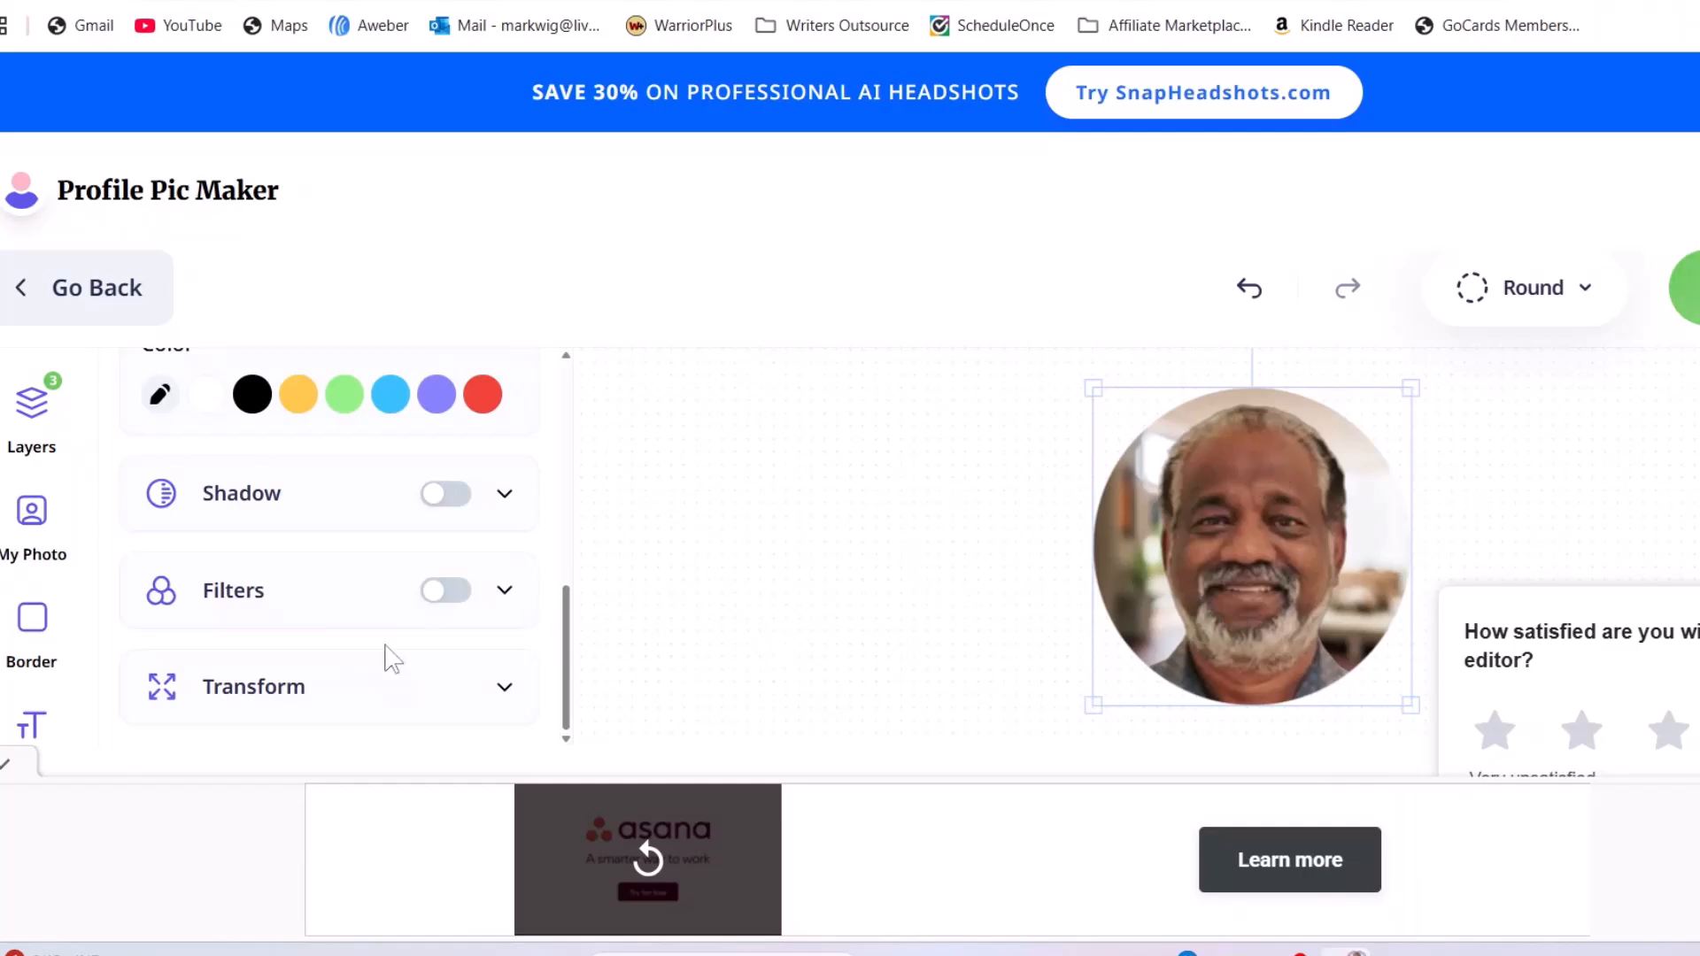
scroll(372, 619, up, 3)
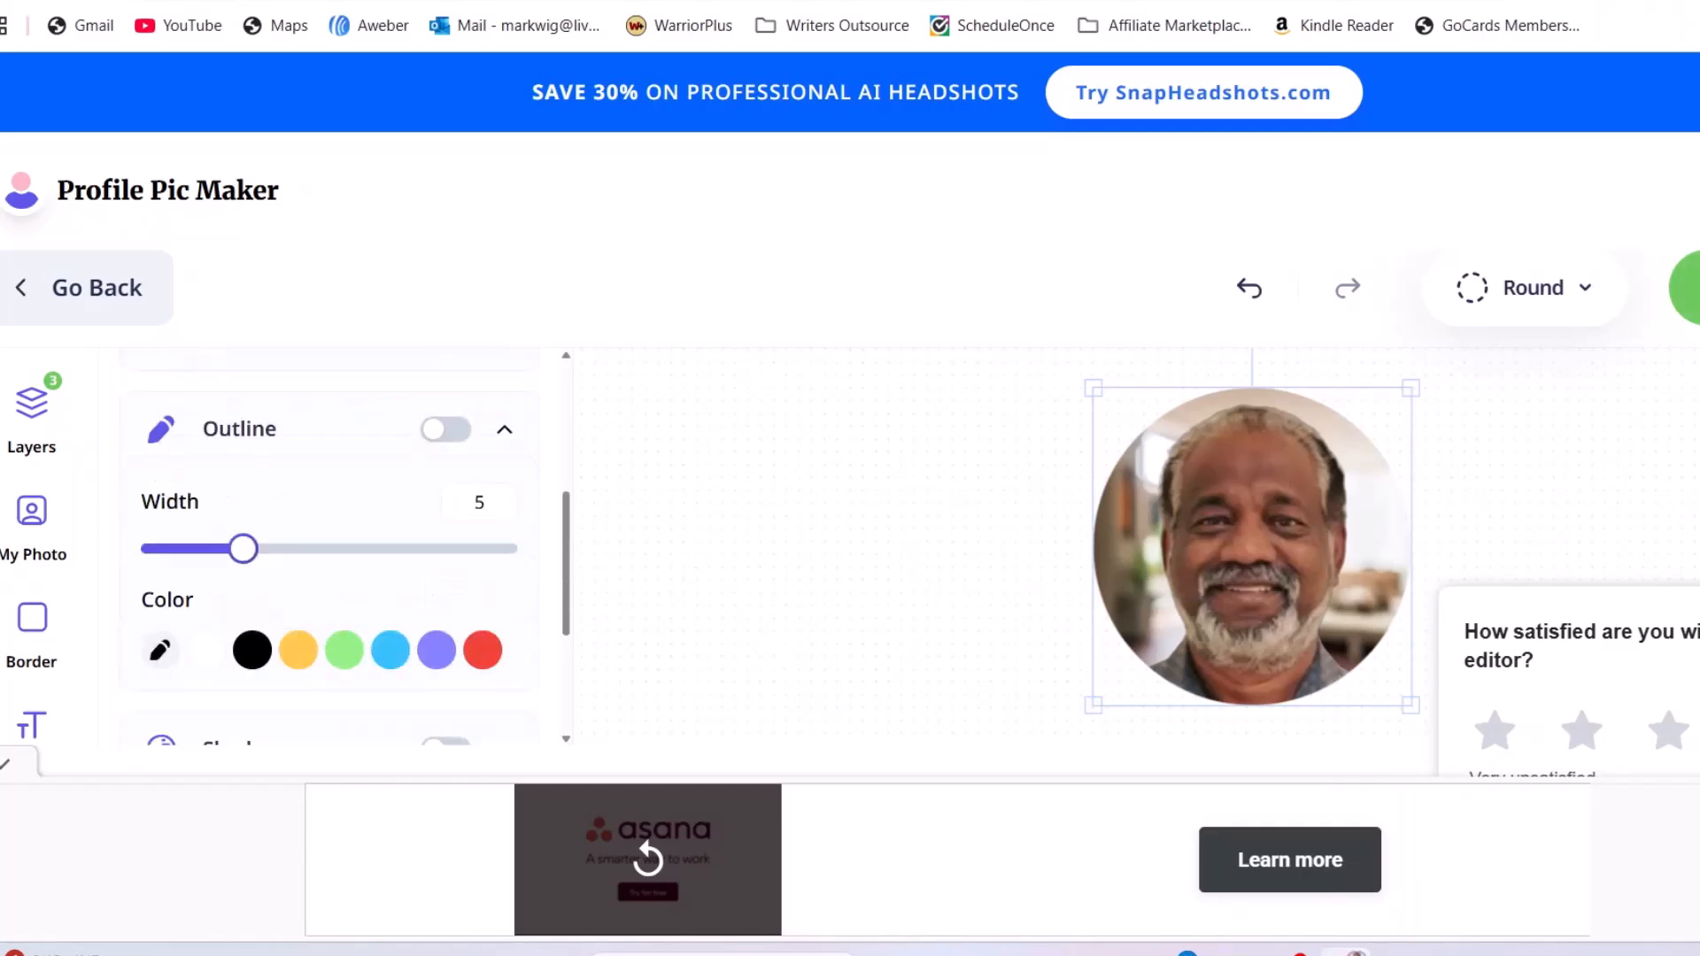
scroll(53, 584, down, 1)
Add a thin purple-blue gradient border to the round photo and dismiss the survey popup
click(39, 495)
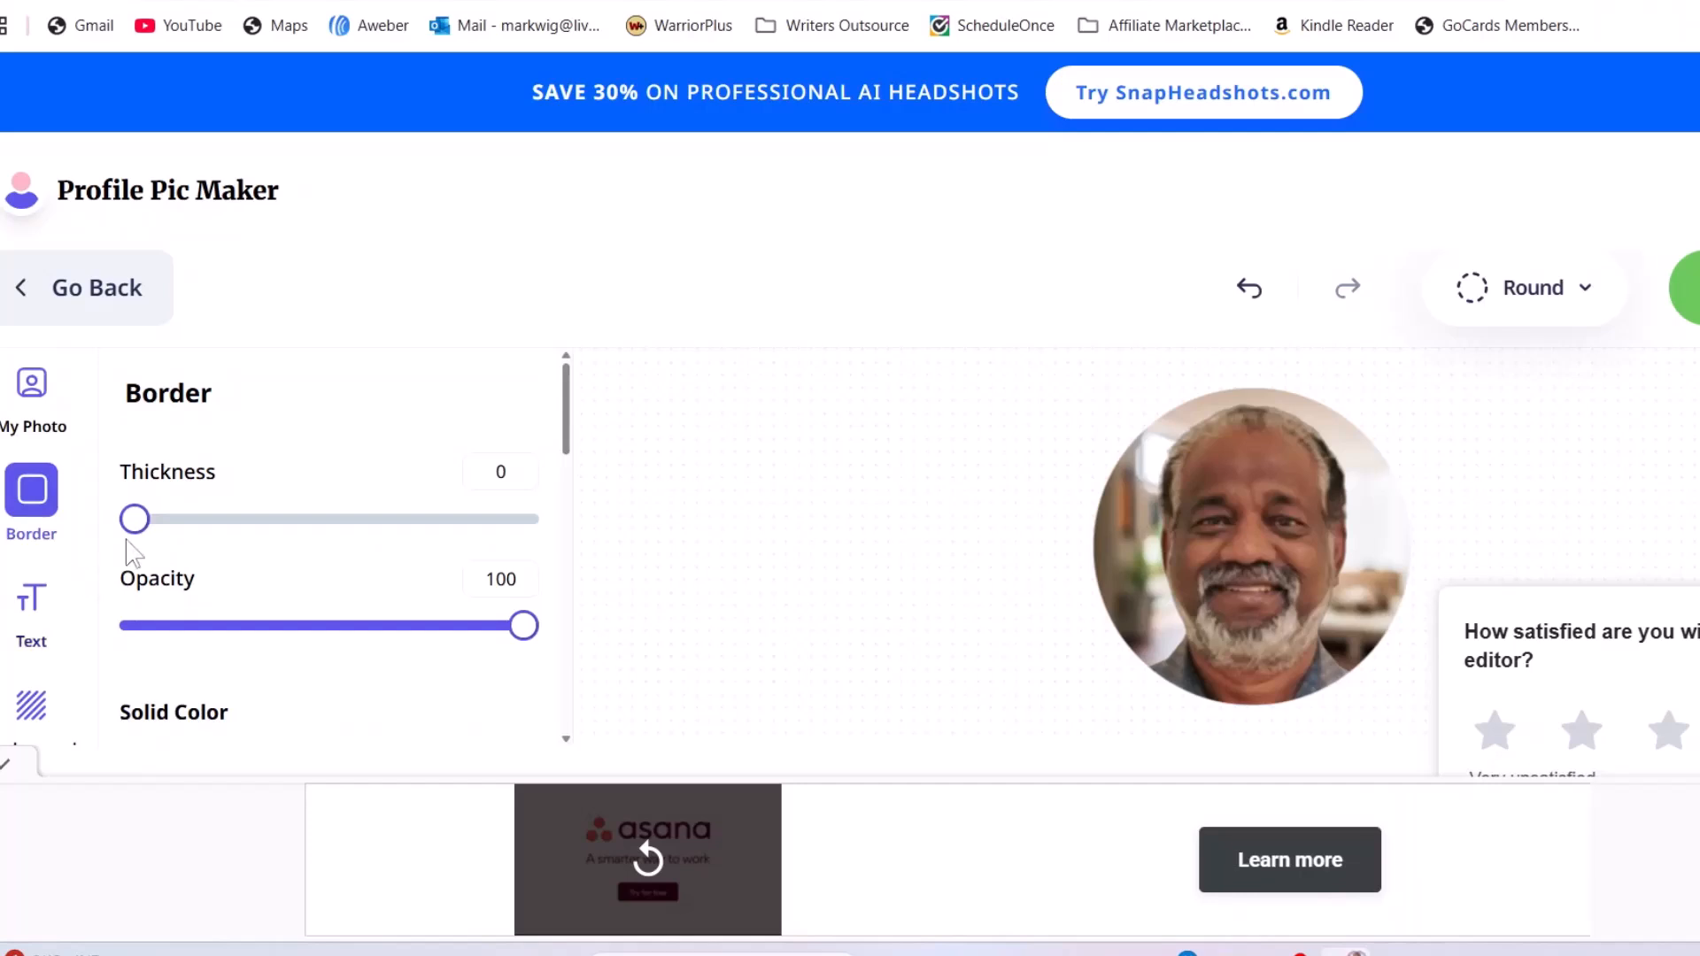
mouse_move(131, 525)
mouse_down()
mouse_move(179, 530)
mouse_move(154, 534)
mouse_up()
scroll(190, 558, down, 5)
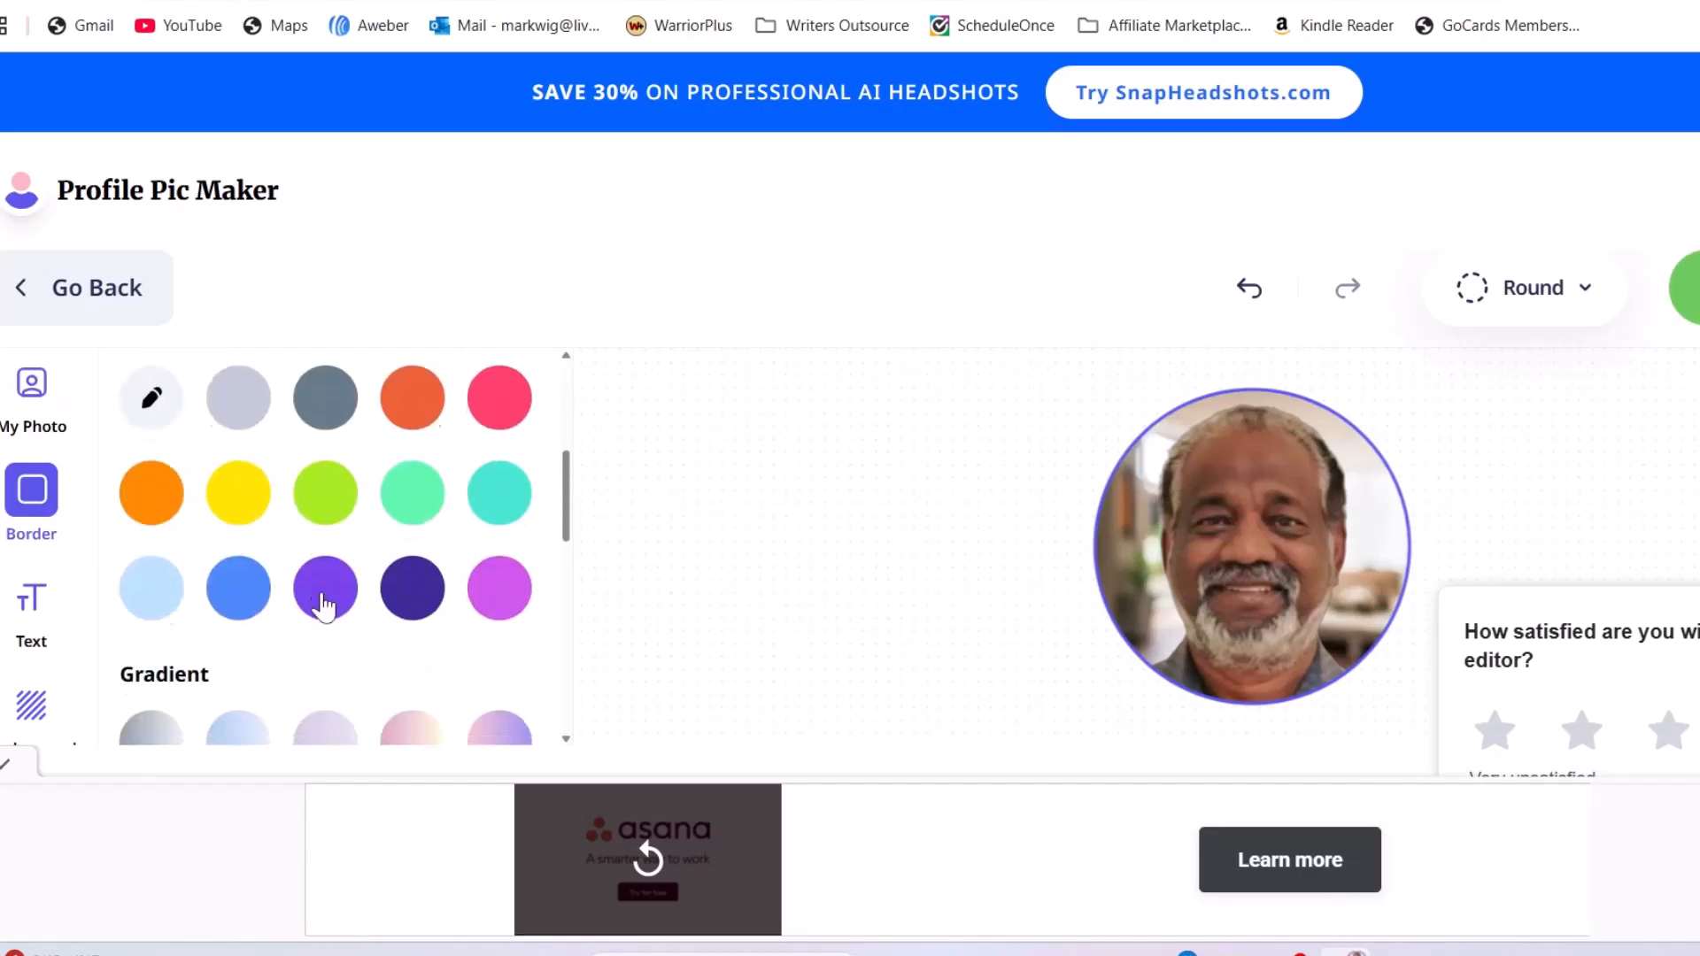
click(236, 615)
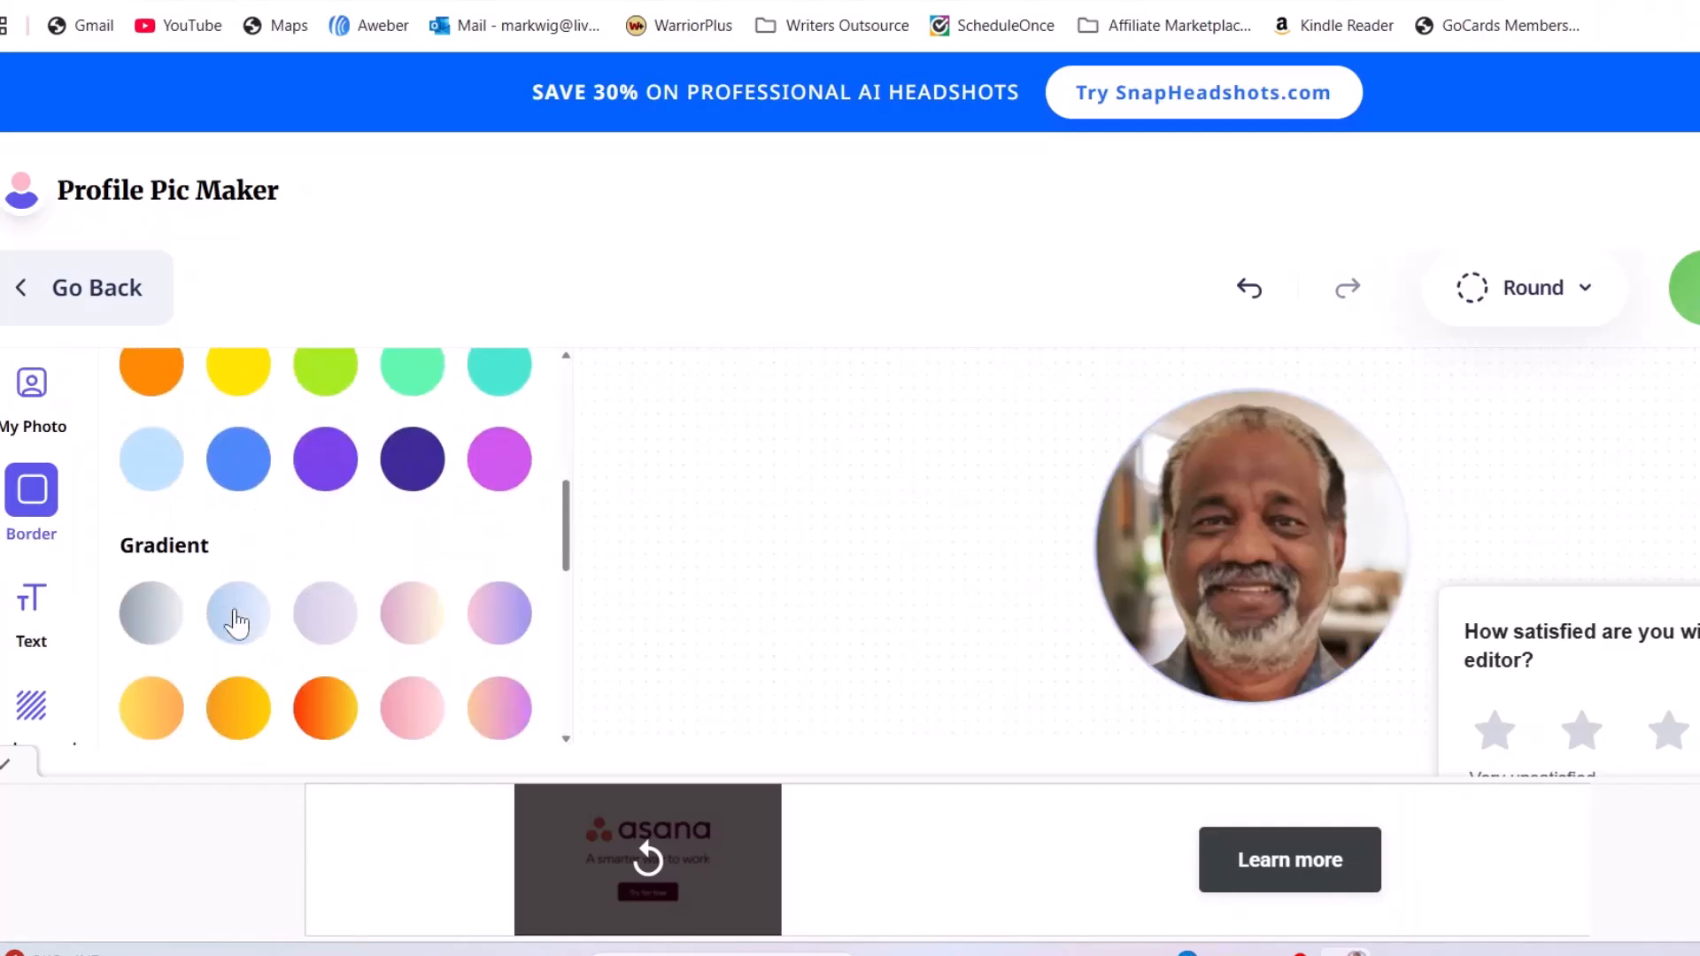
scroll(394, 655, down, 2)
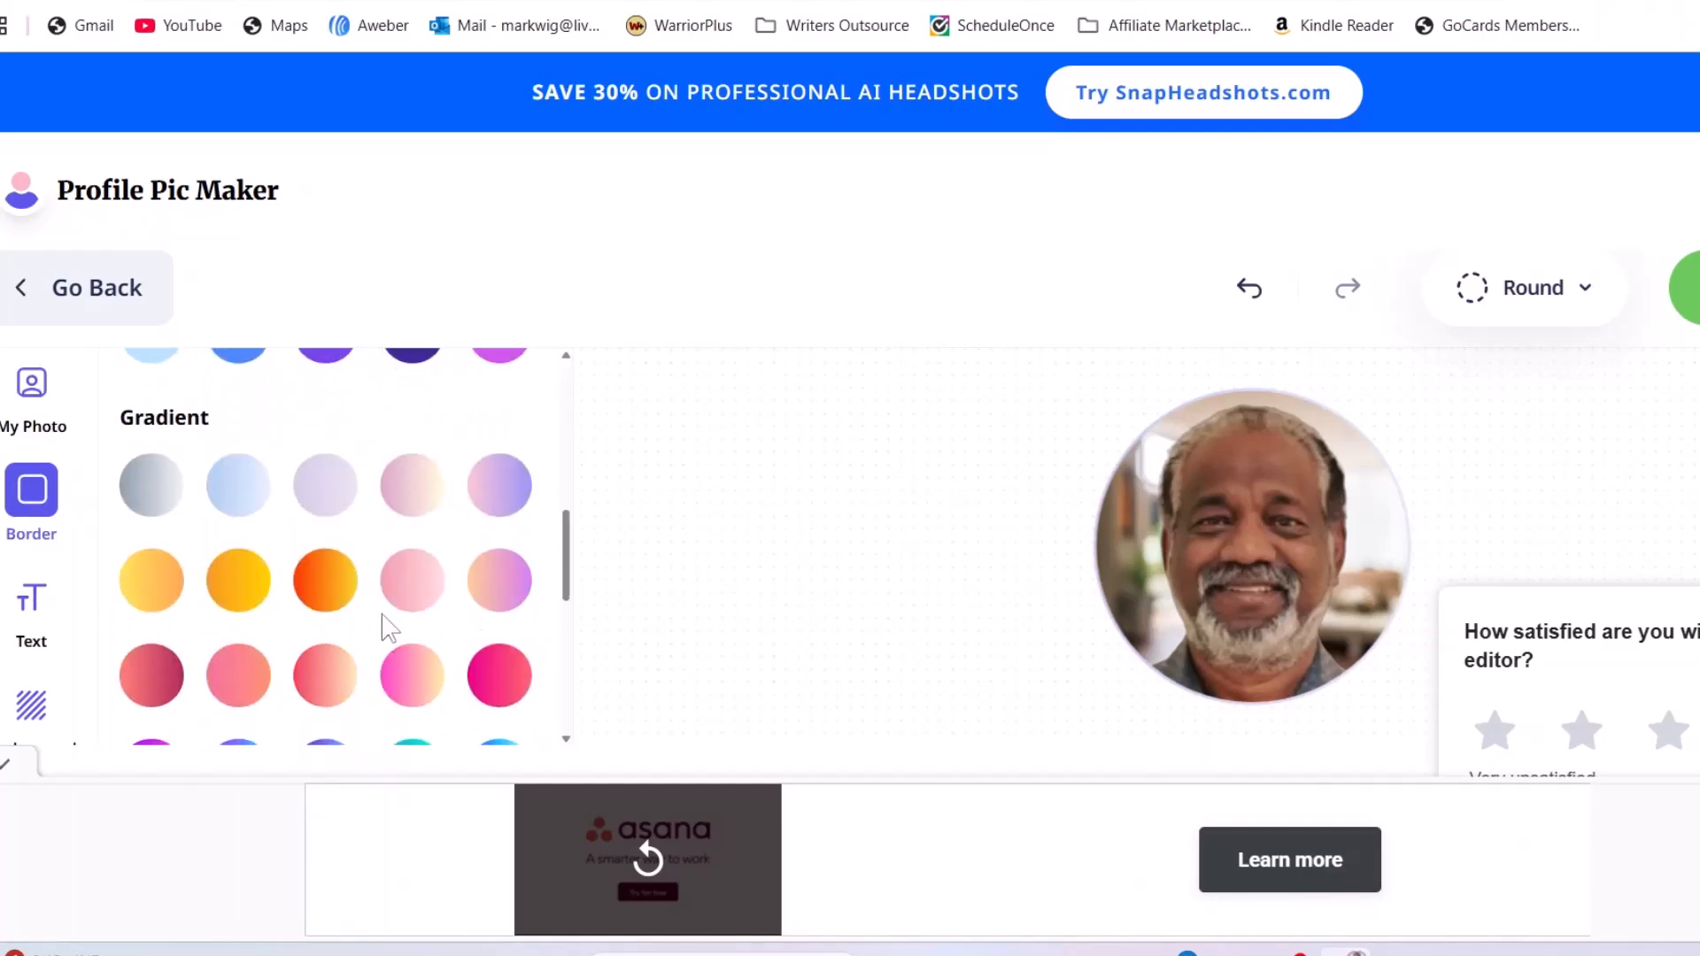
scroll(392, 690, down, 2)
click(325, 653)
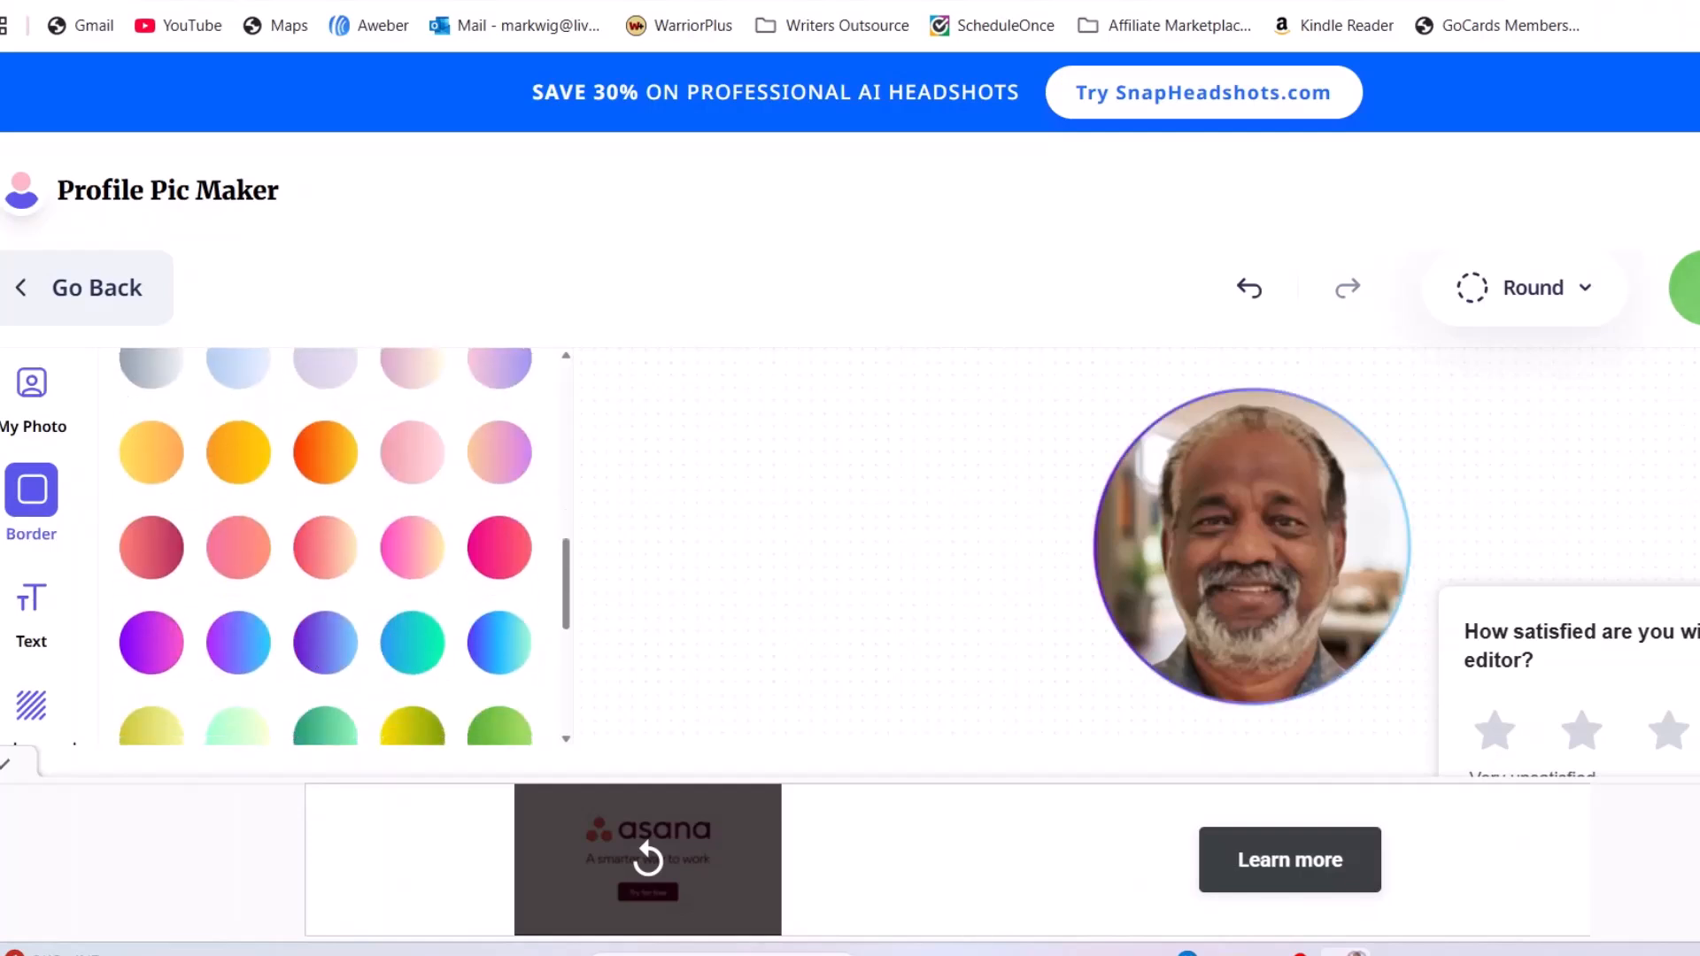
click(1699, 611)
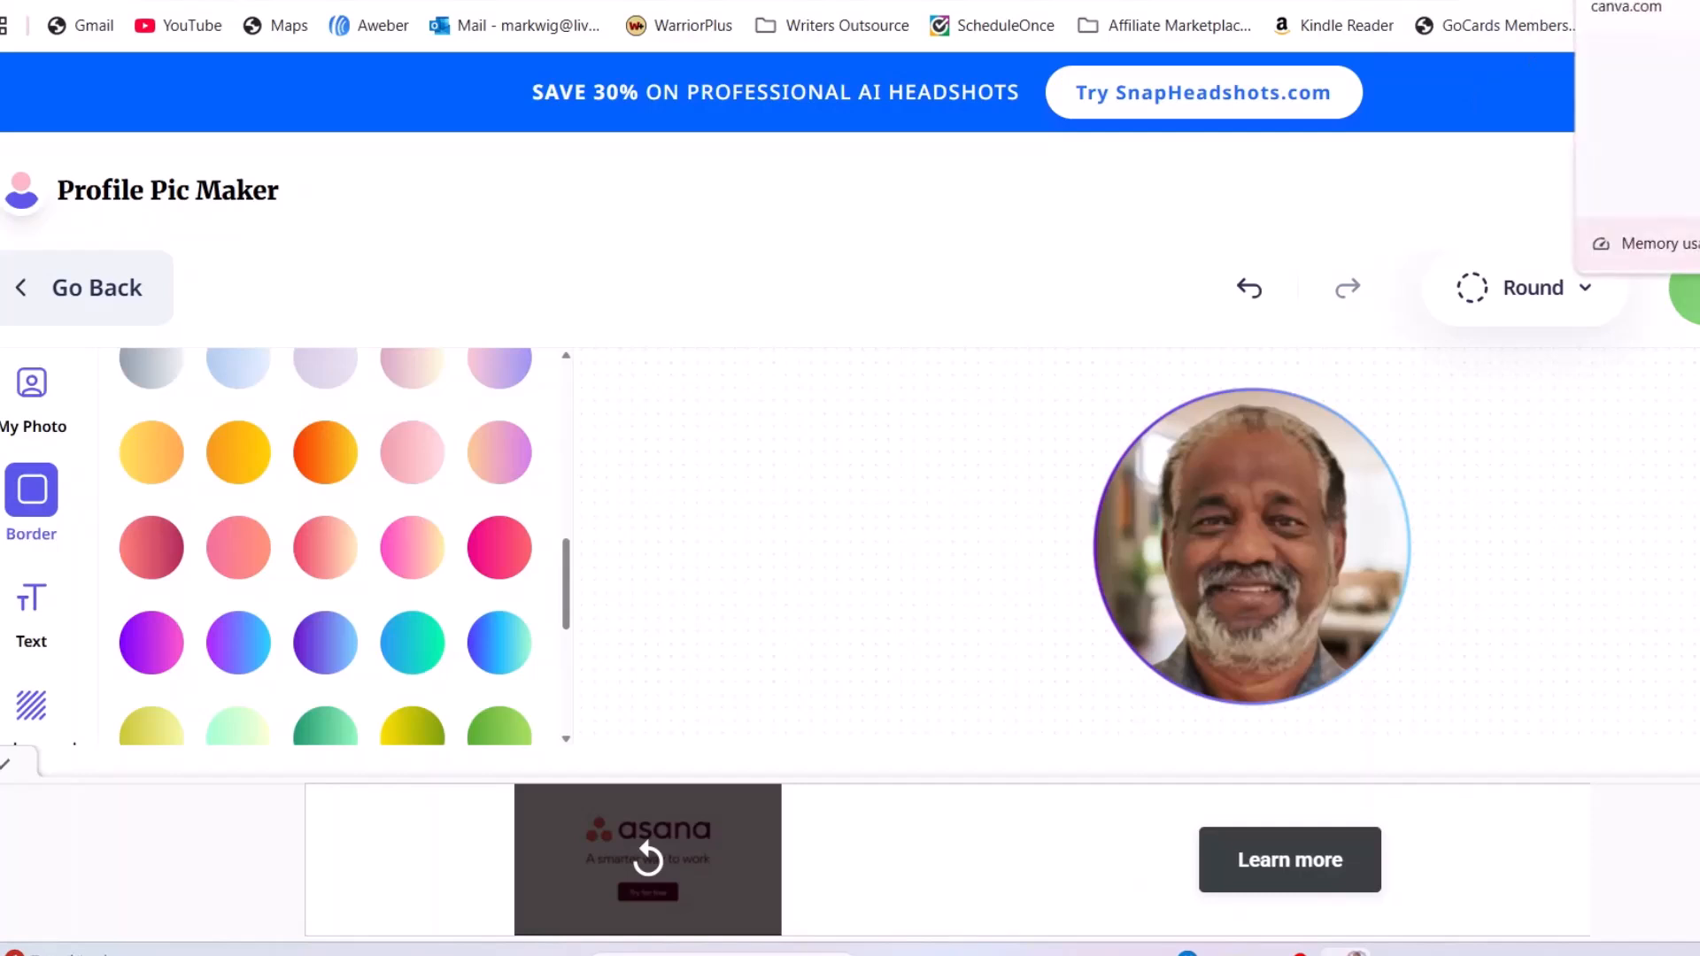
In a new tab, search Canva's templates for 'logo'
click(1629, 1)
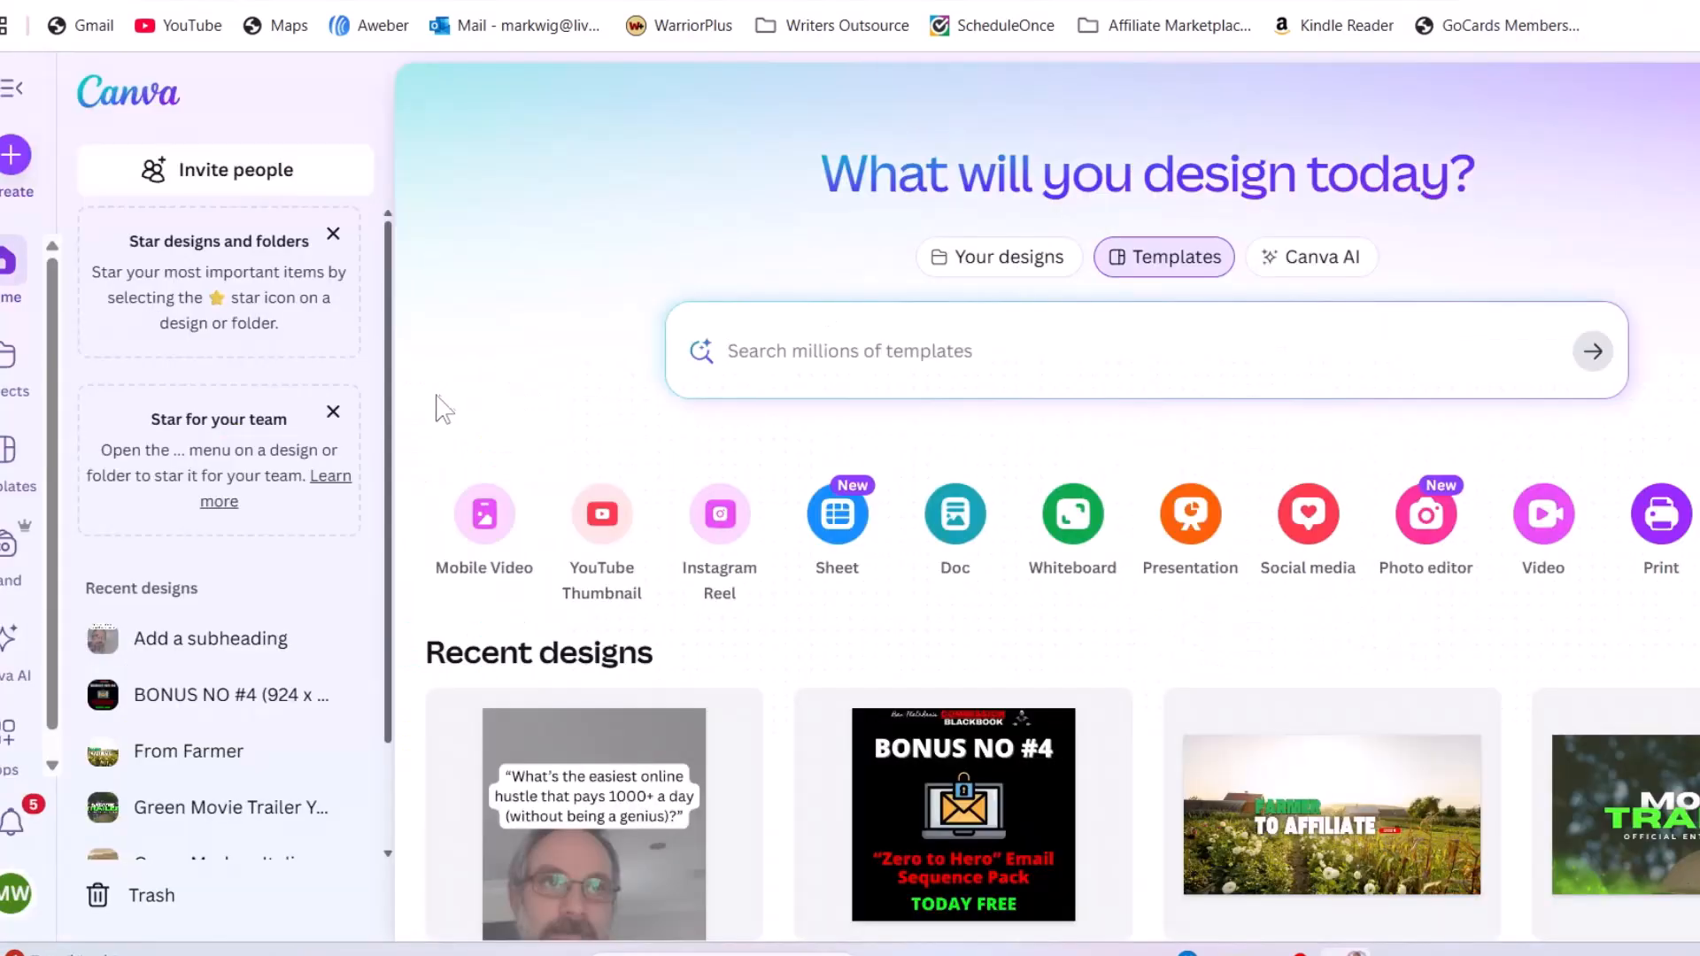
click(888, 370)
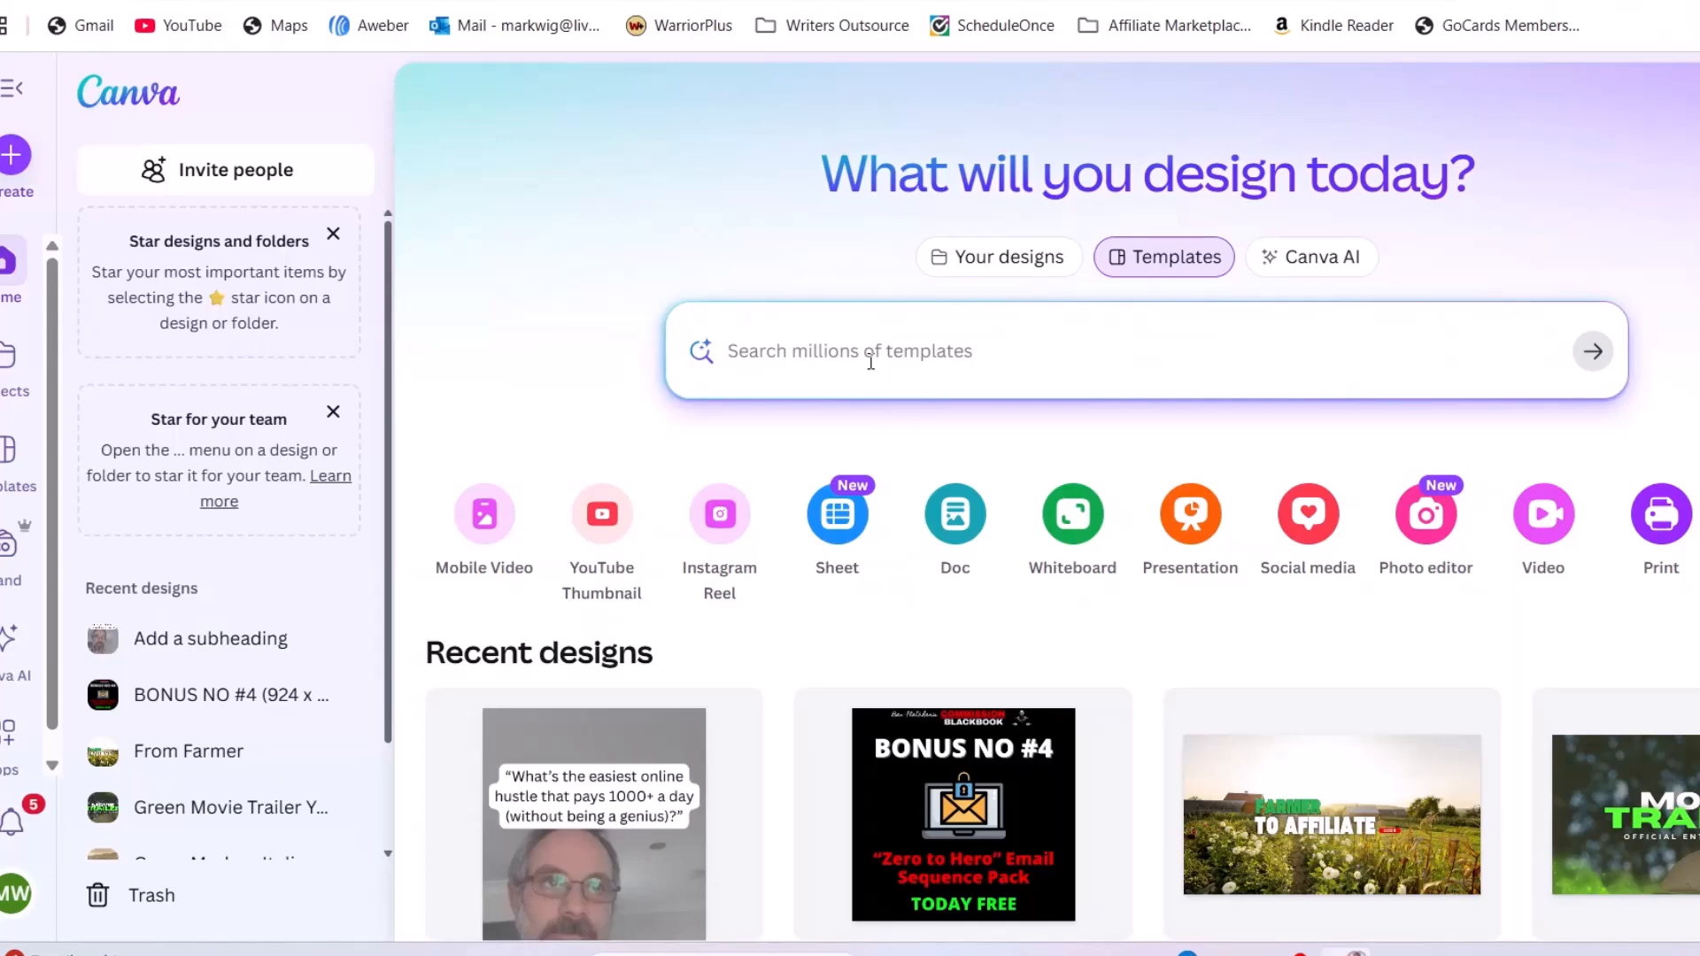
text(logo)
key(BackSpace)
key(BackSpace)
text(ogo)
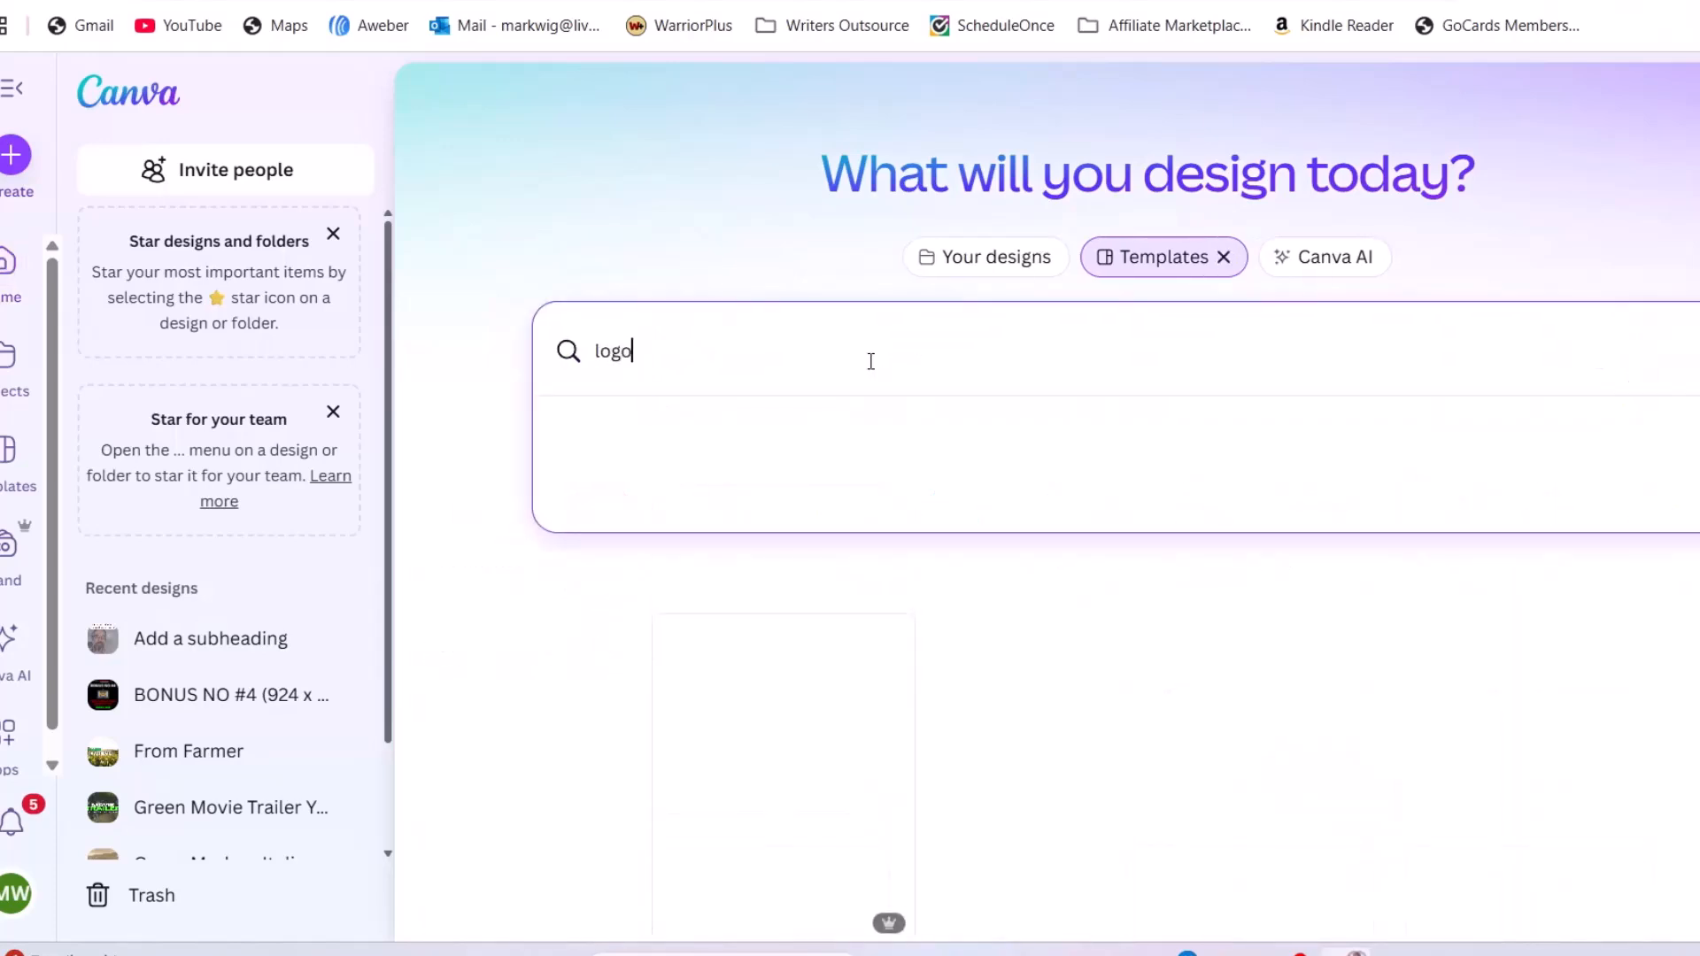
key(Return)
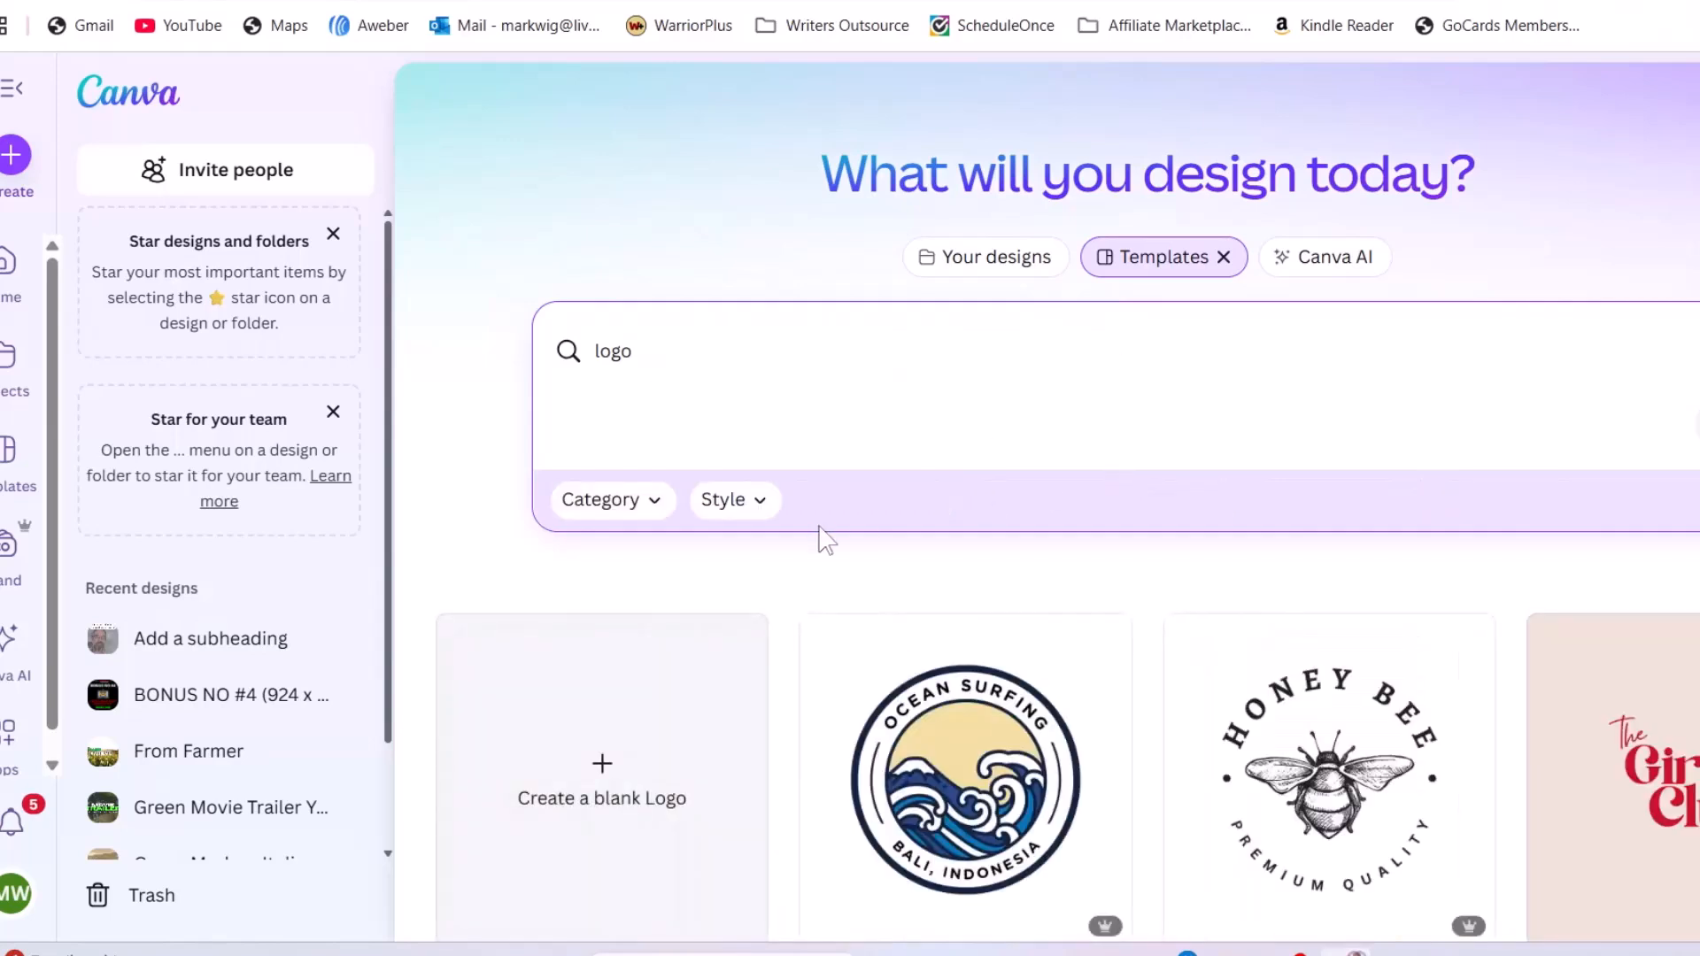
Open the black-and-white minimalist DG monogram jewelry logo template's preview
scroll(600, 778, down, 4)
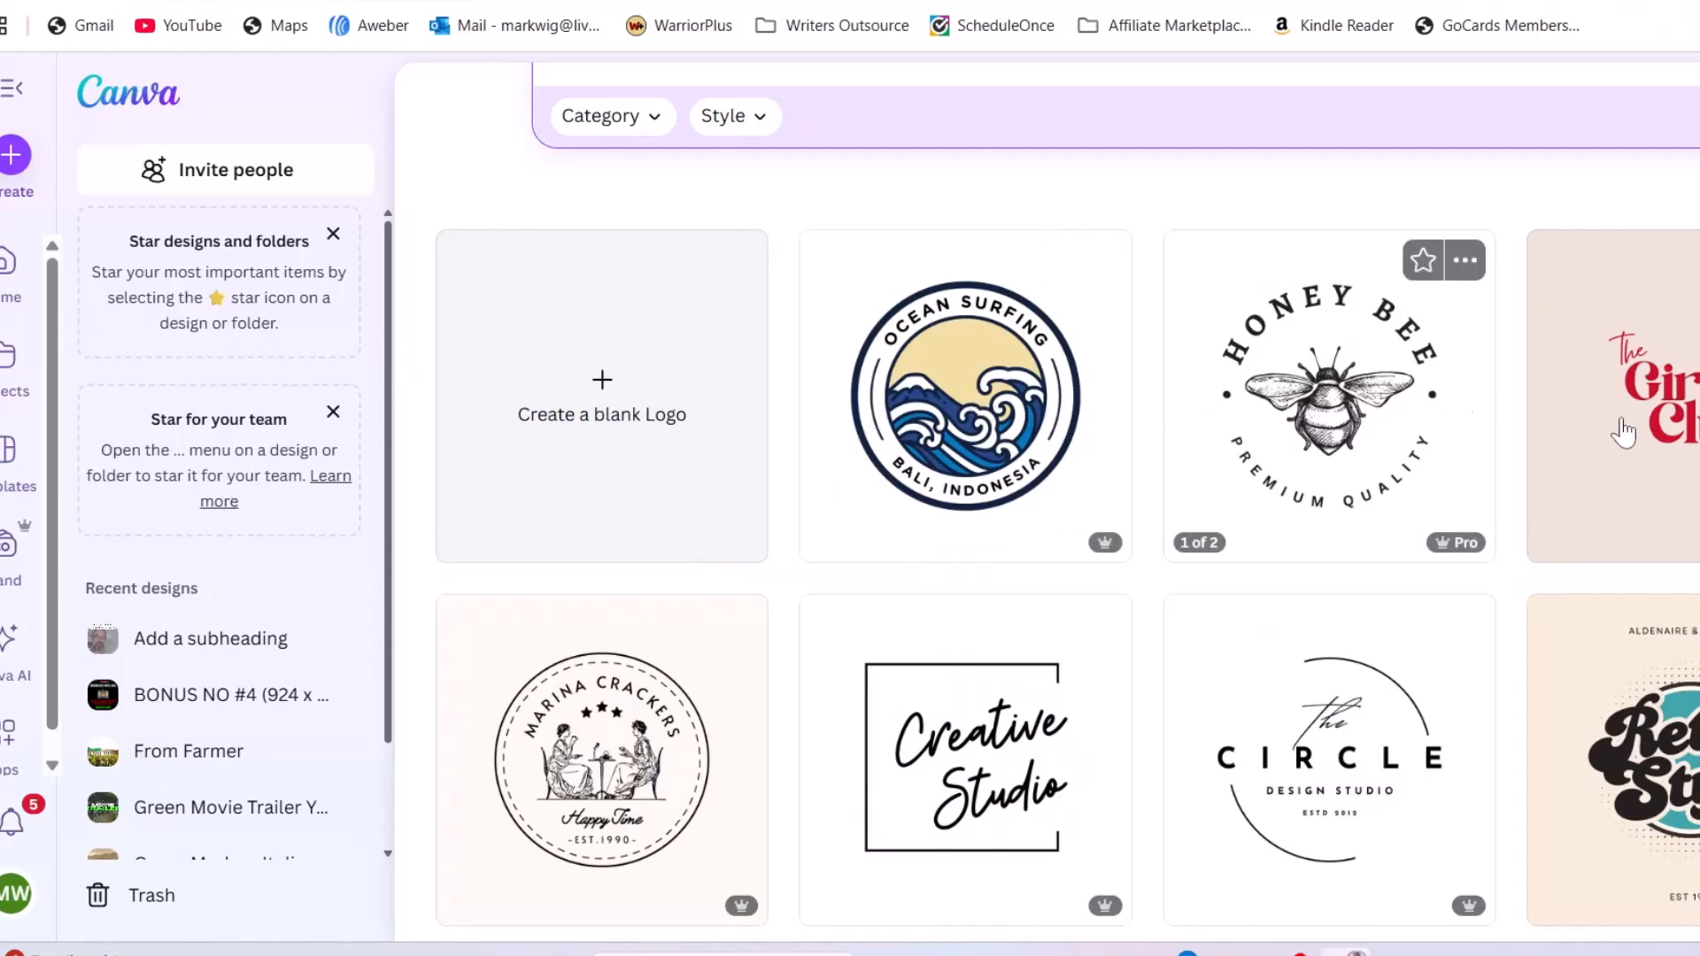
scroll(1484, 405, down, 5)
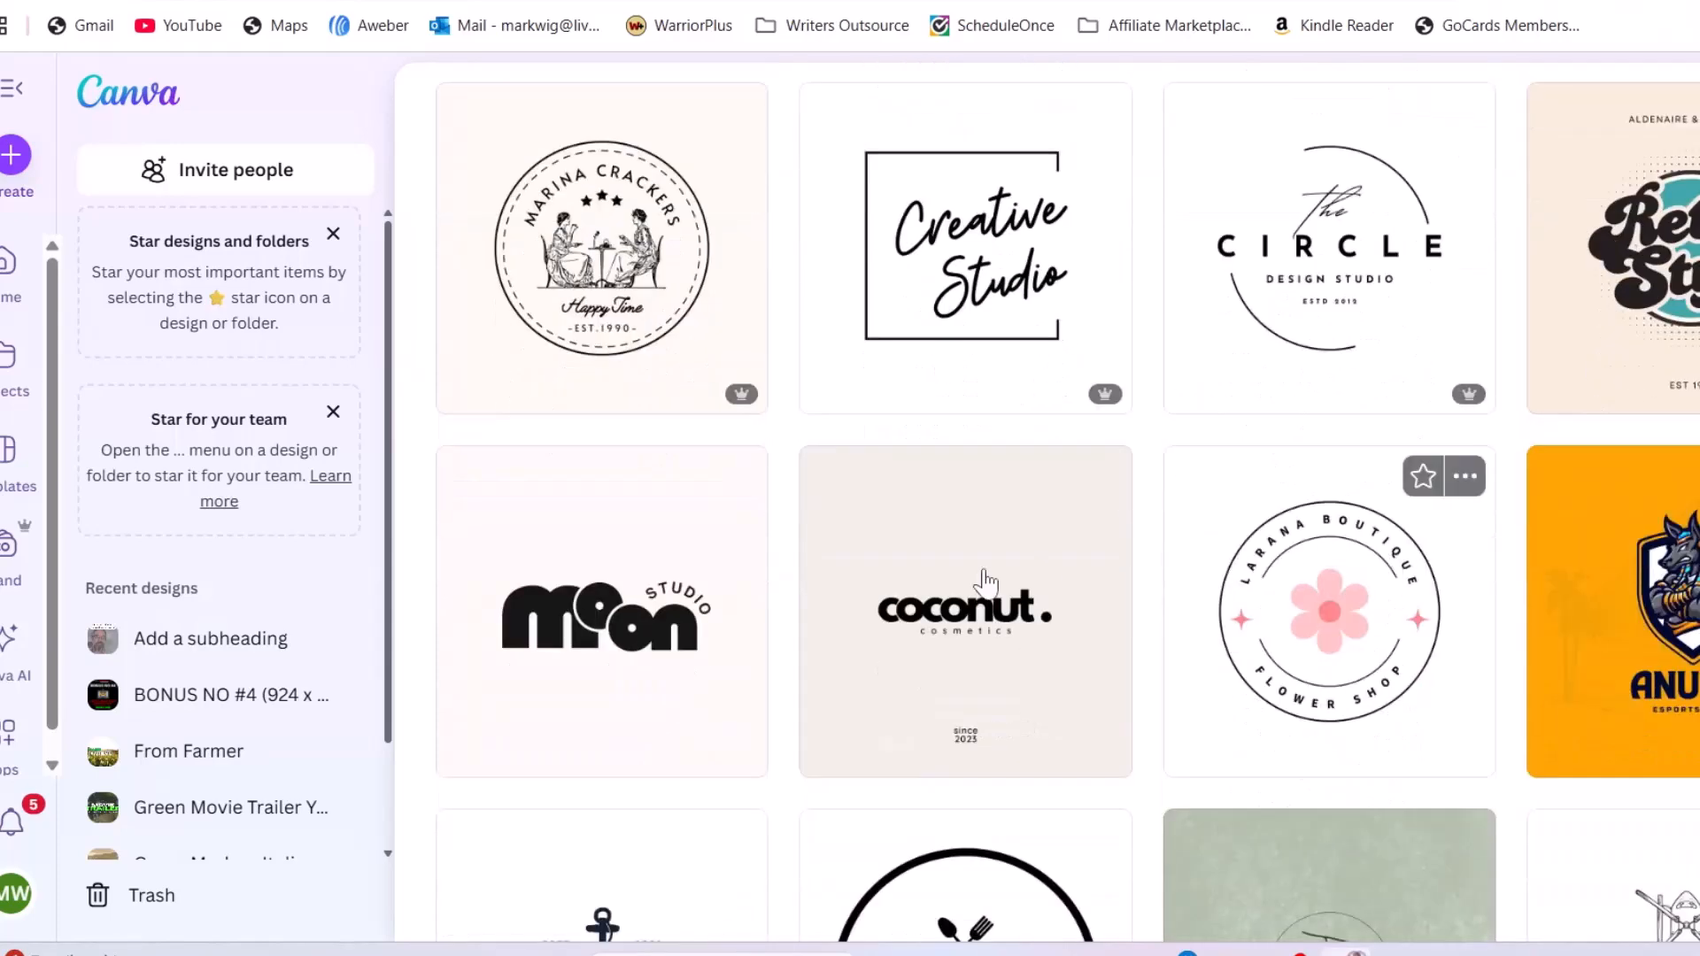
scroll(1042, 576, down, 5)
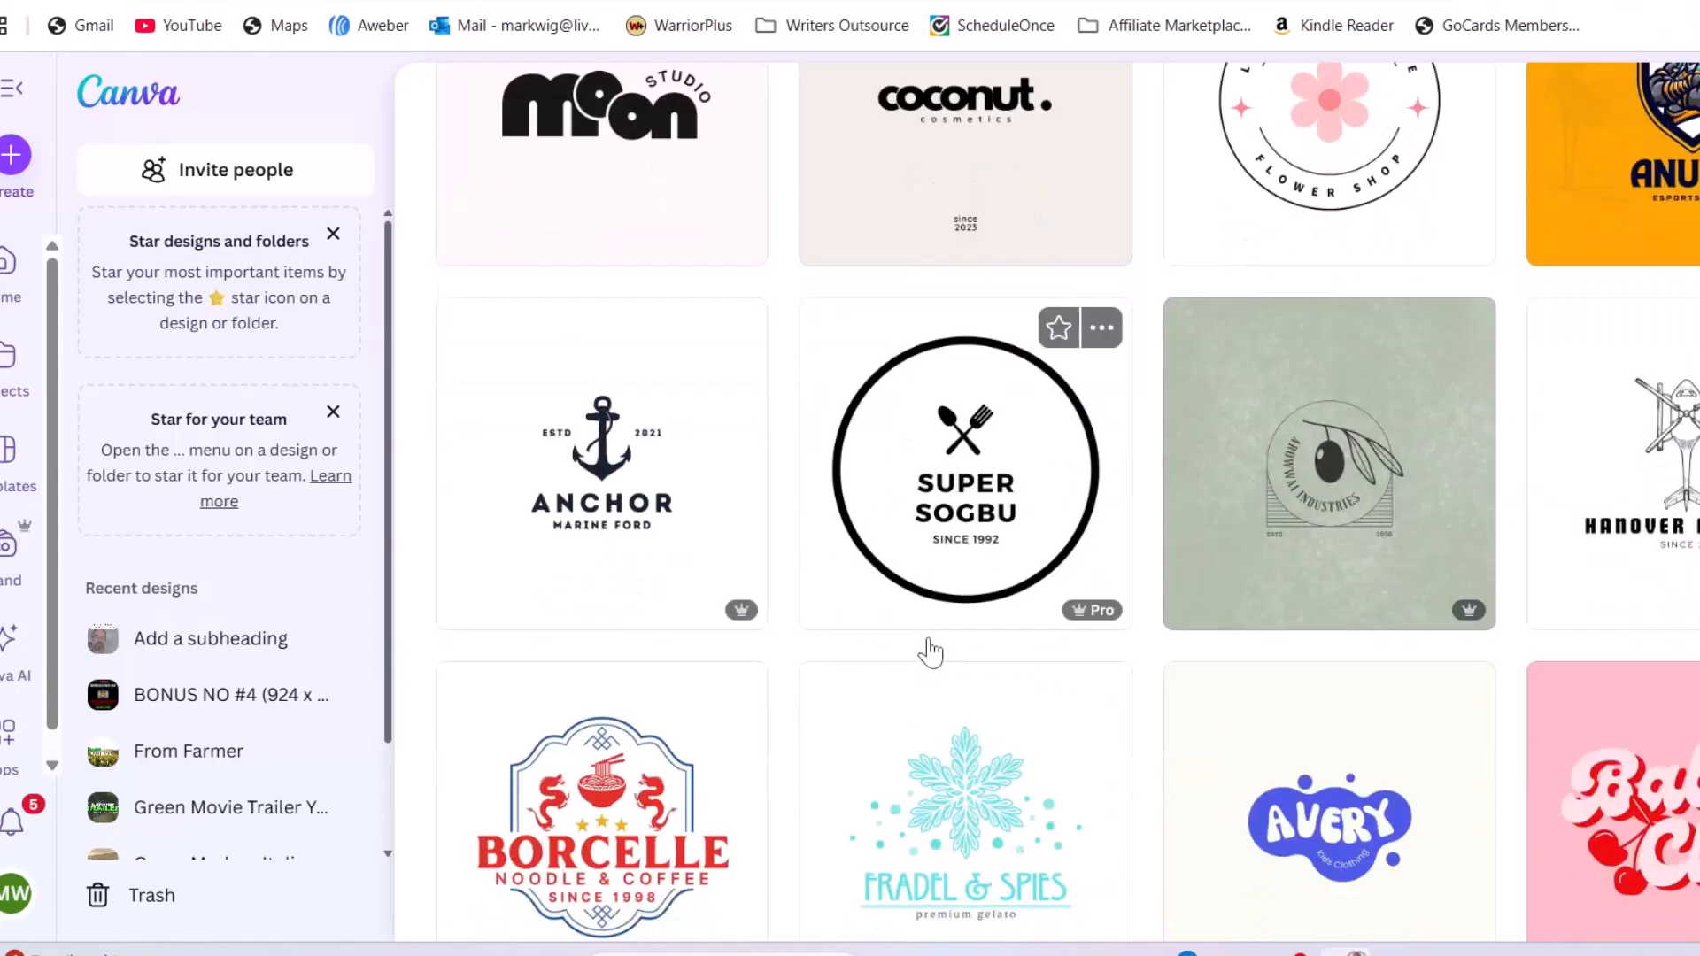
scroll(929, 652, down, 3)
scroll(929, 652, down, 3)
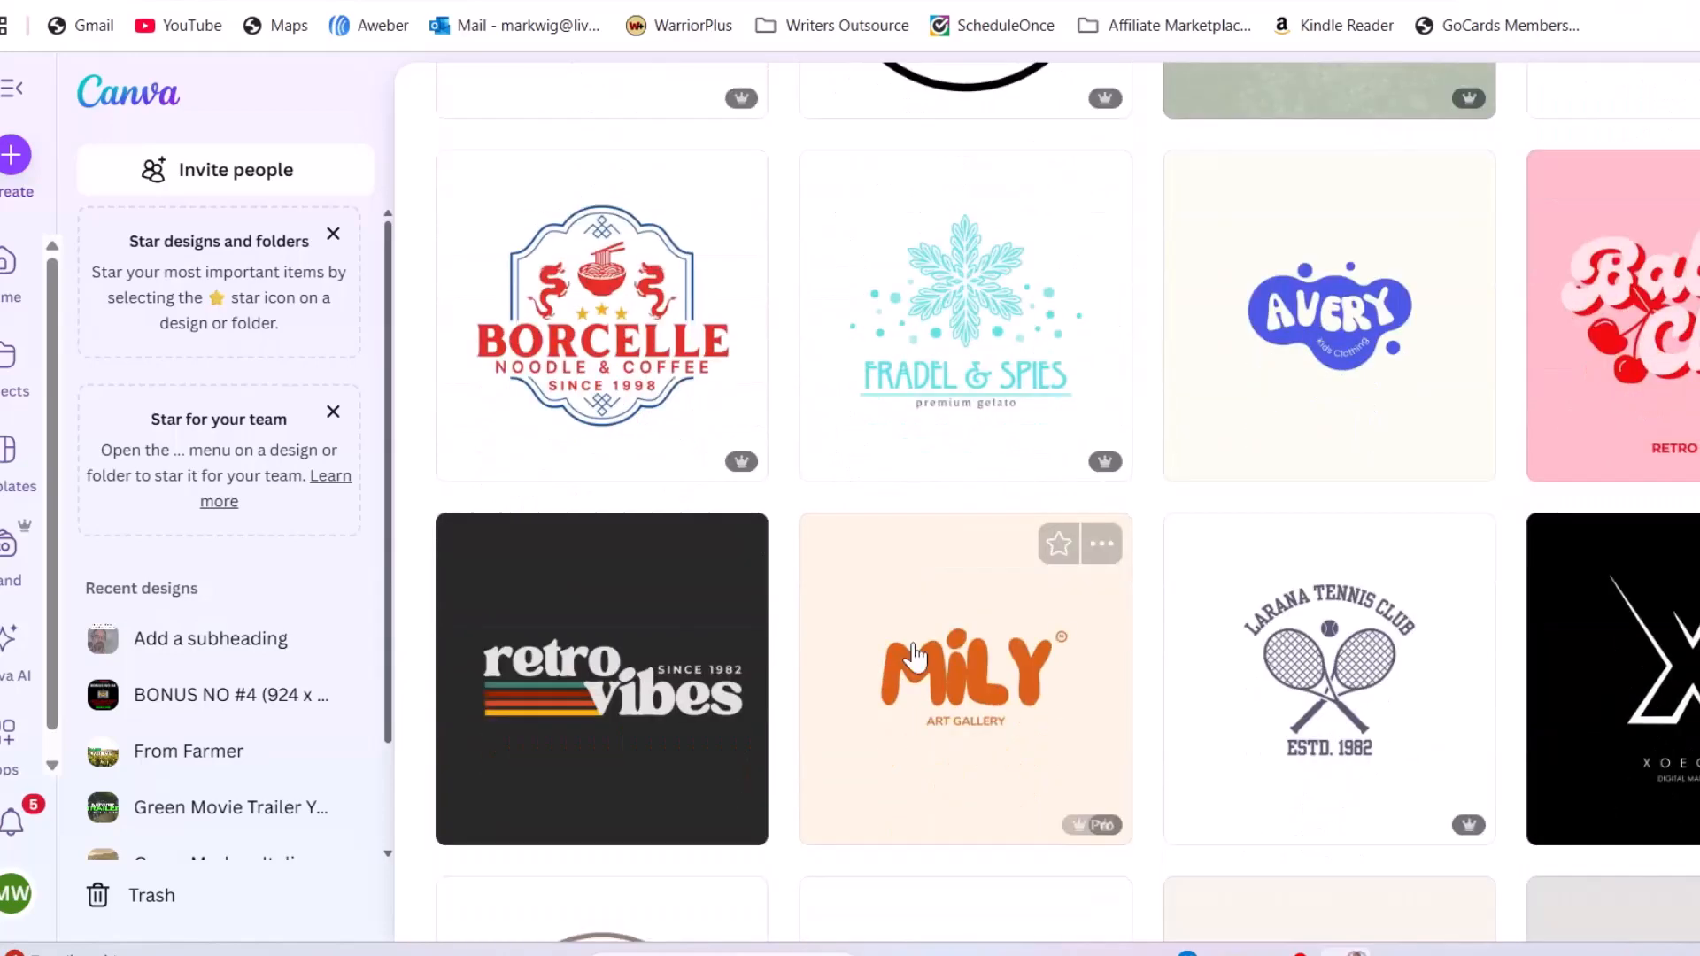
scroll(917, 655, down, 8)
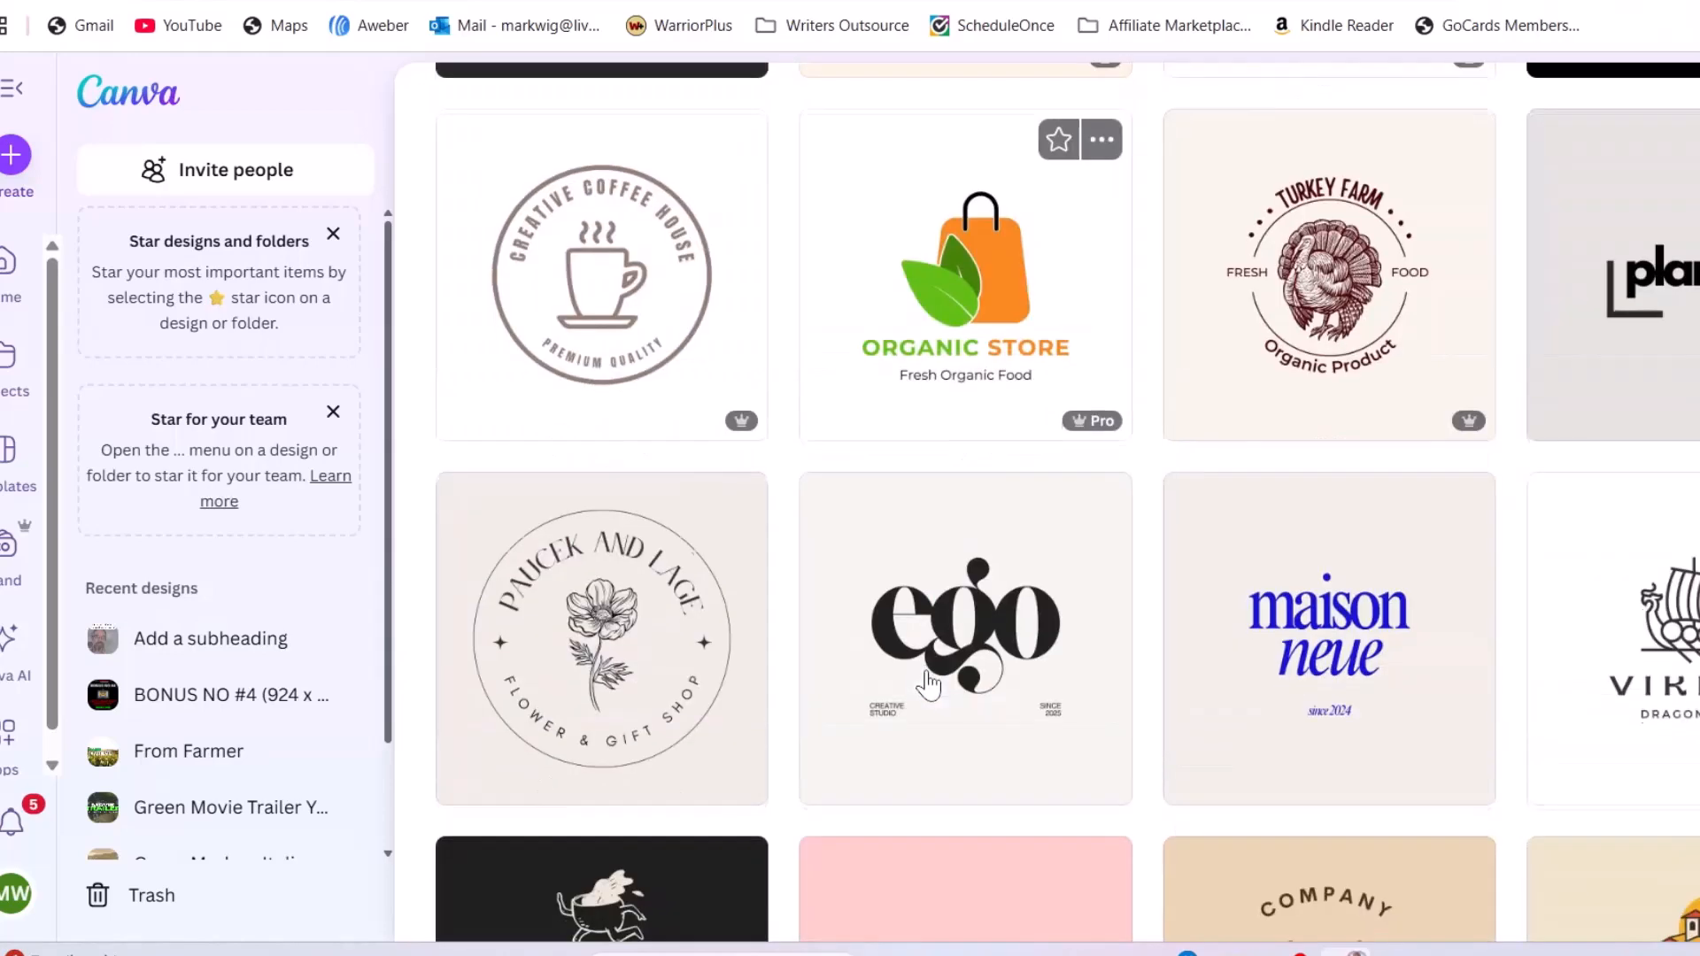
scroll(928, 684, down, 6)
scroll(897, 675, down, 3)
scroll(988, 622, down, 3)
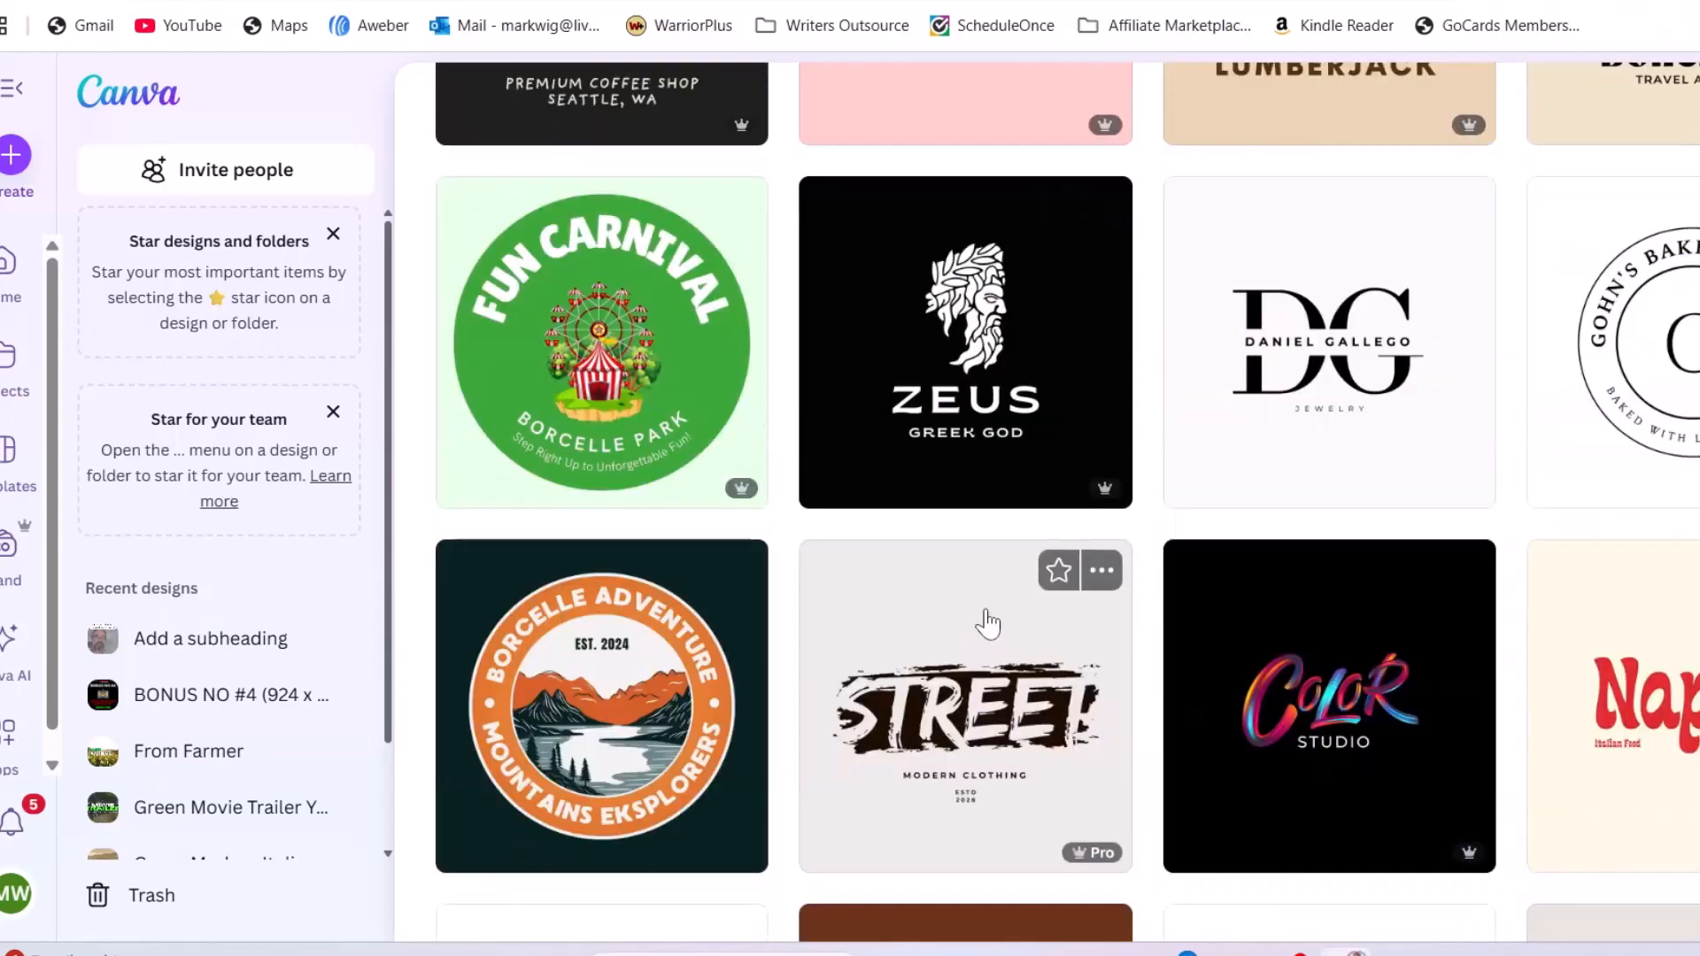
click(1335, 386)
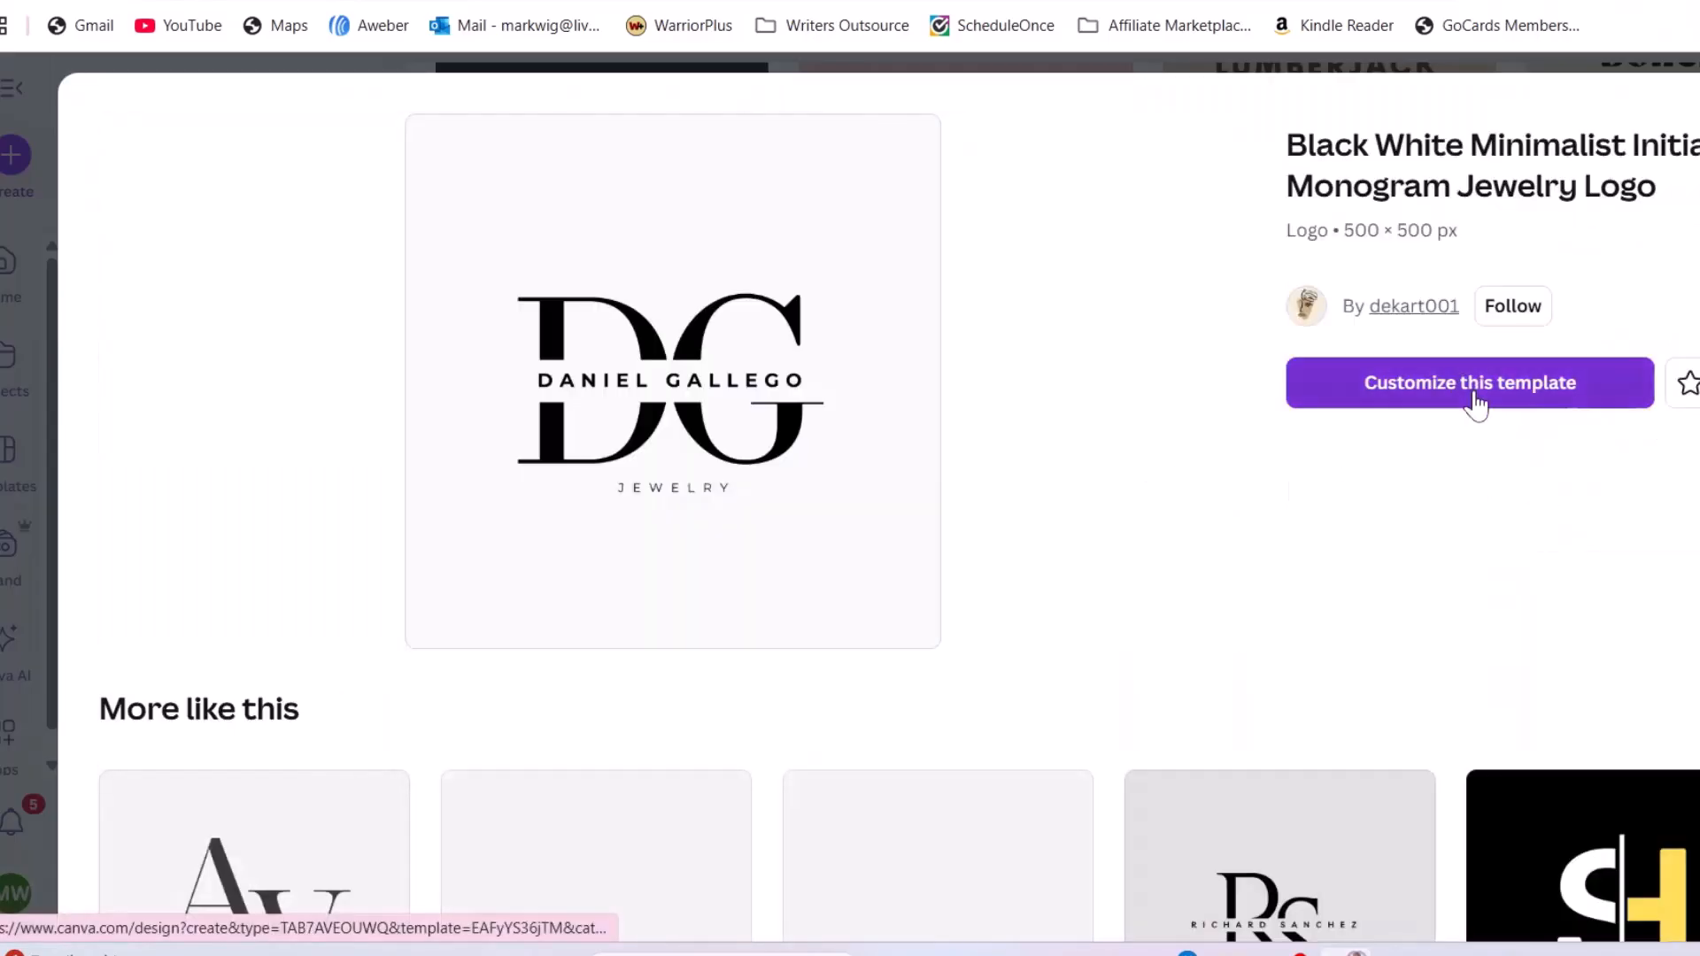
Customize the template and change the monogram letters from DG to JC
click(1475, 400)
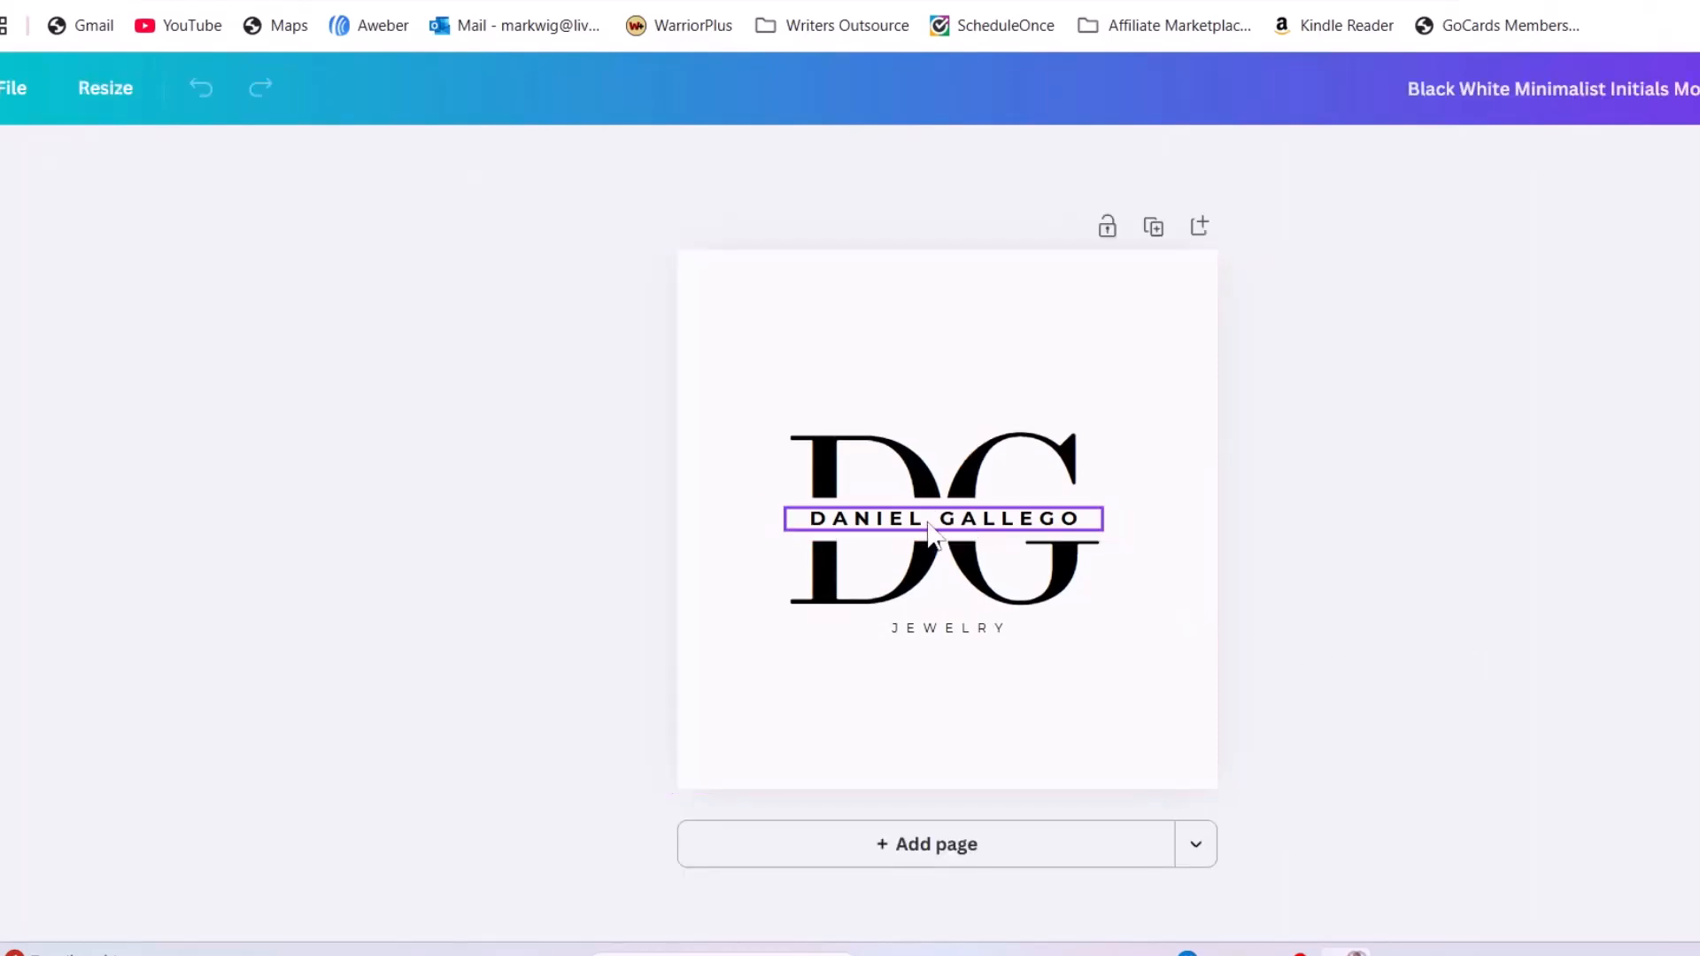
click(896, 468)
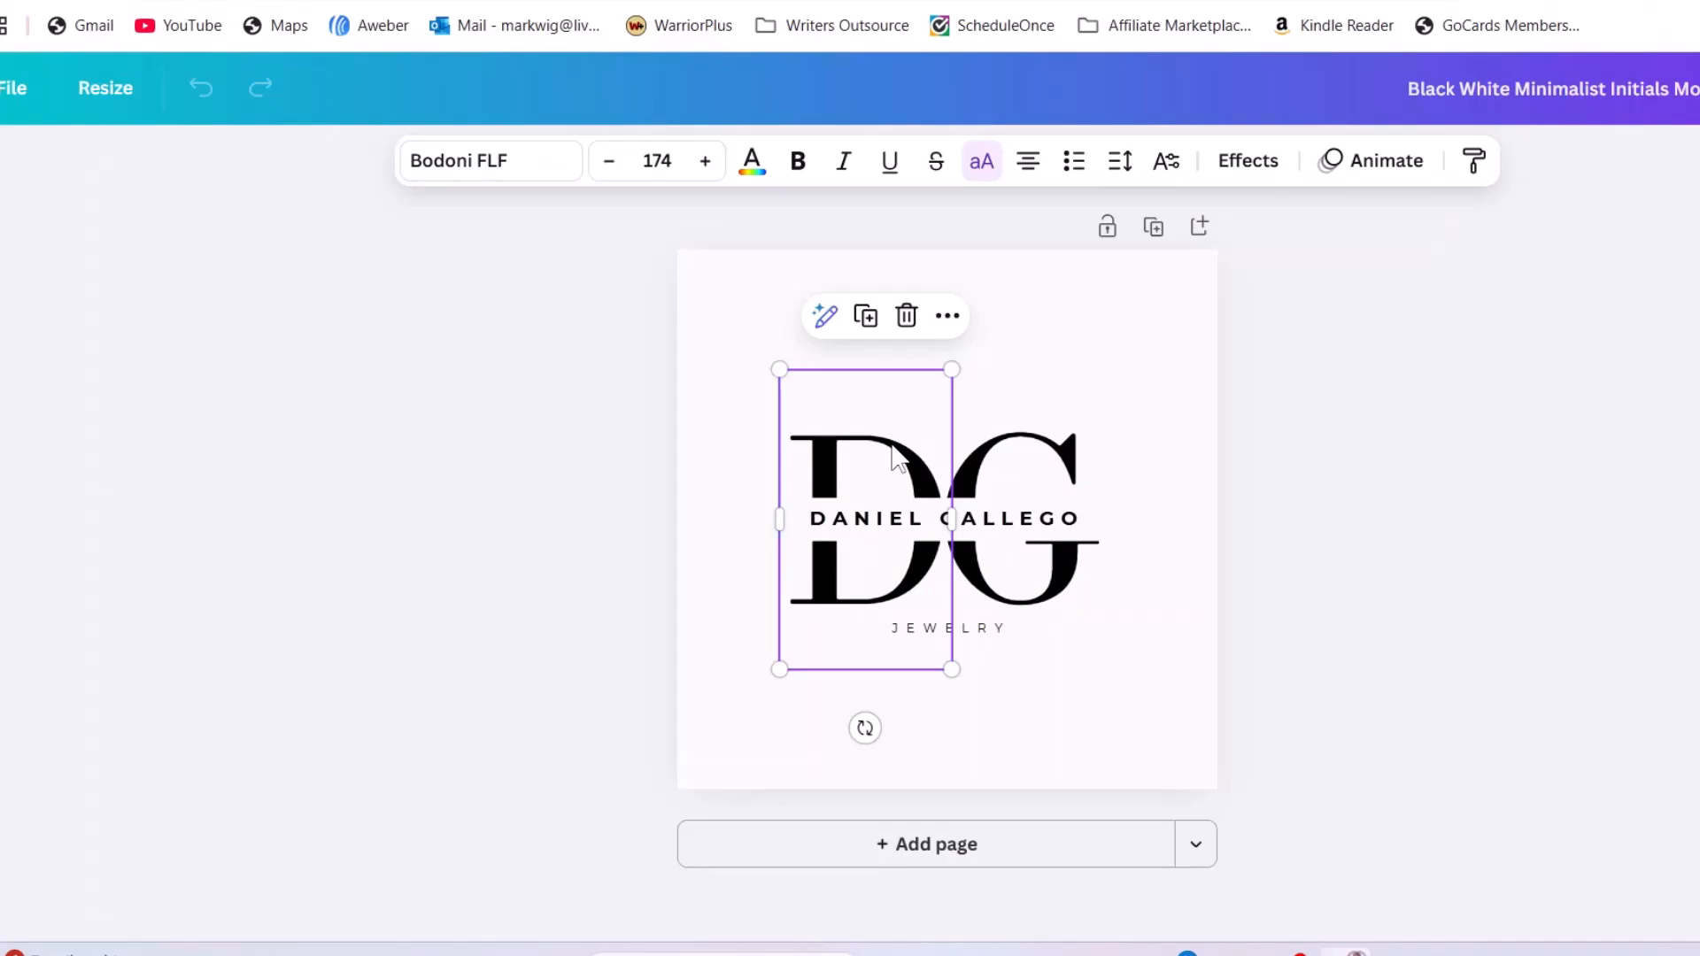
double_click(894, 446)
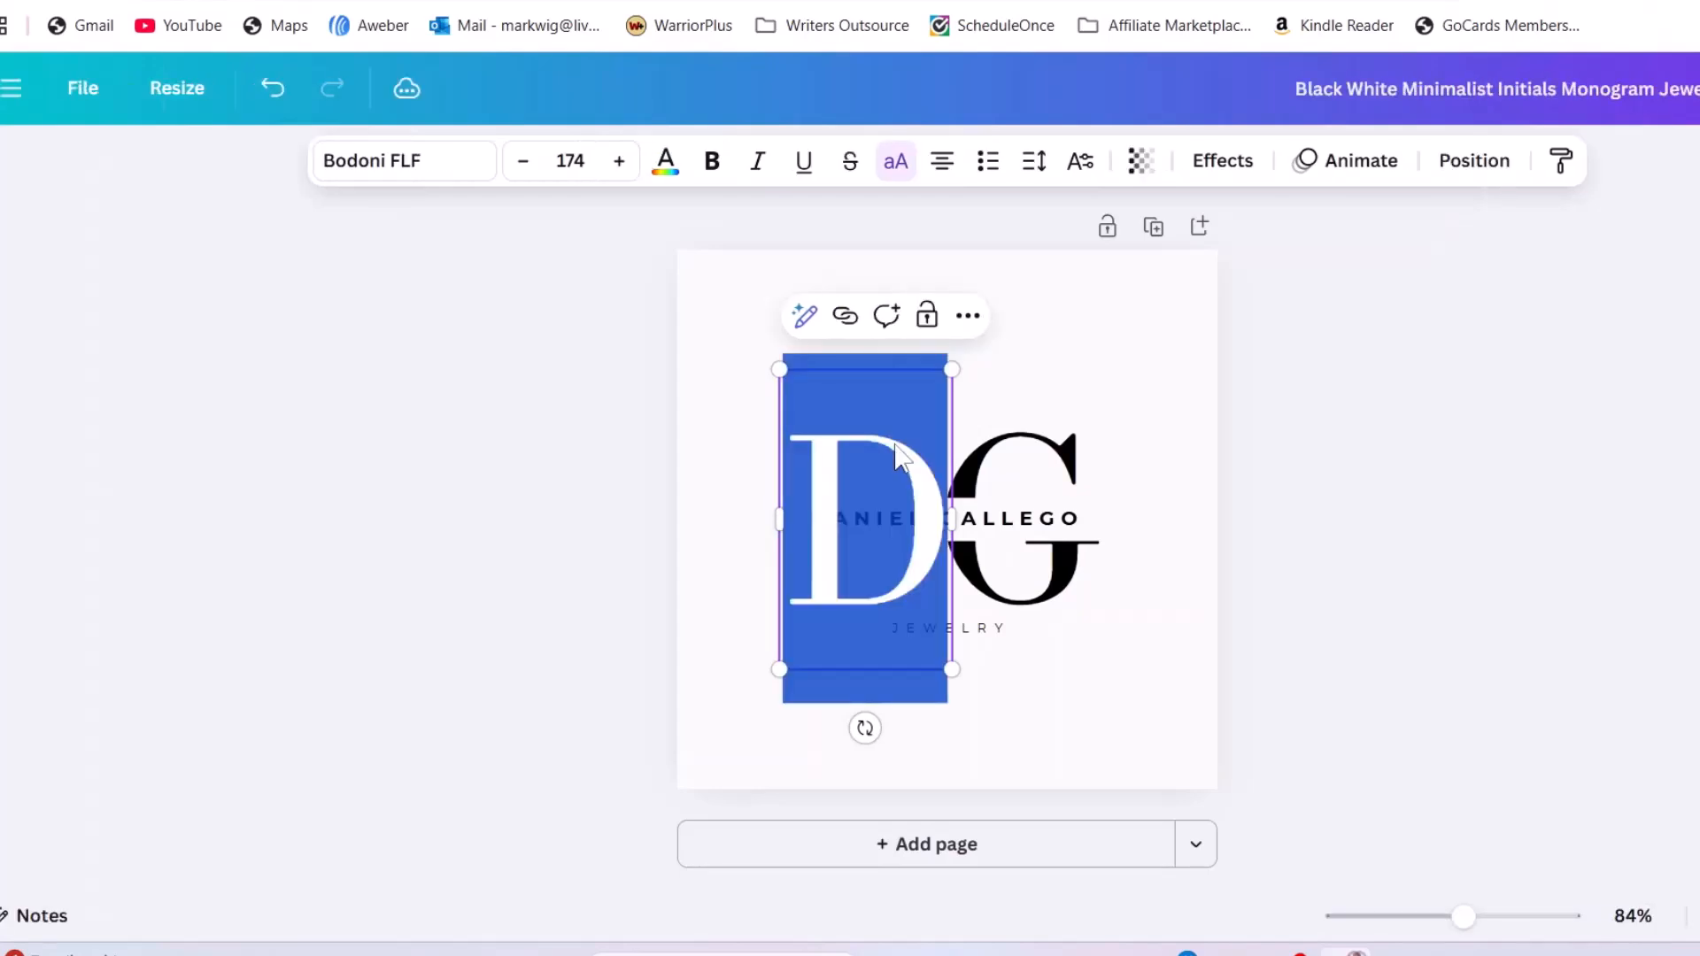
text(J)
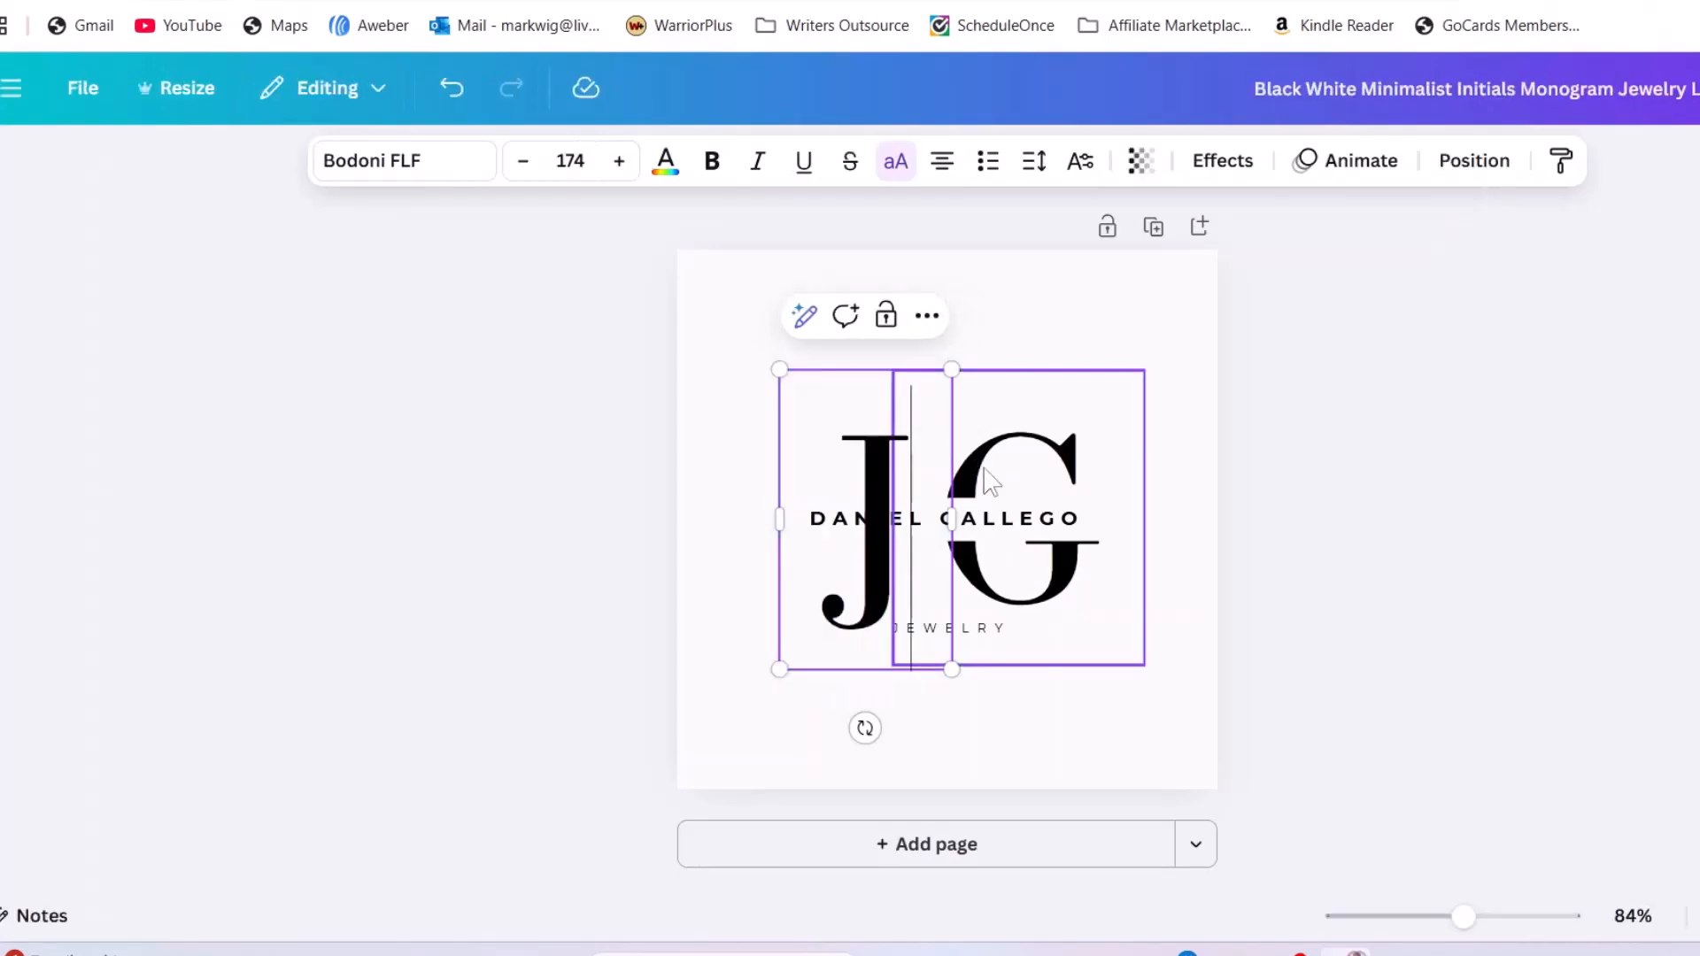
double_click(991, 465)
text(C)
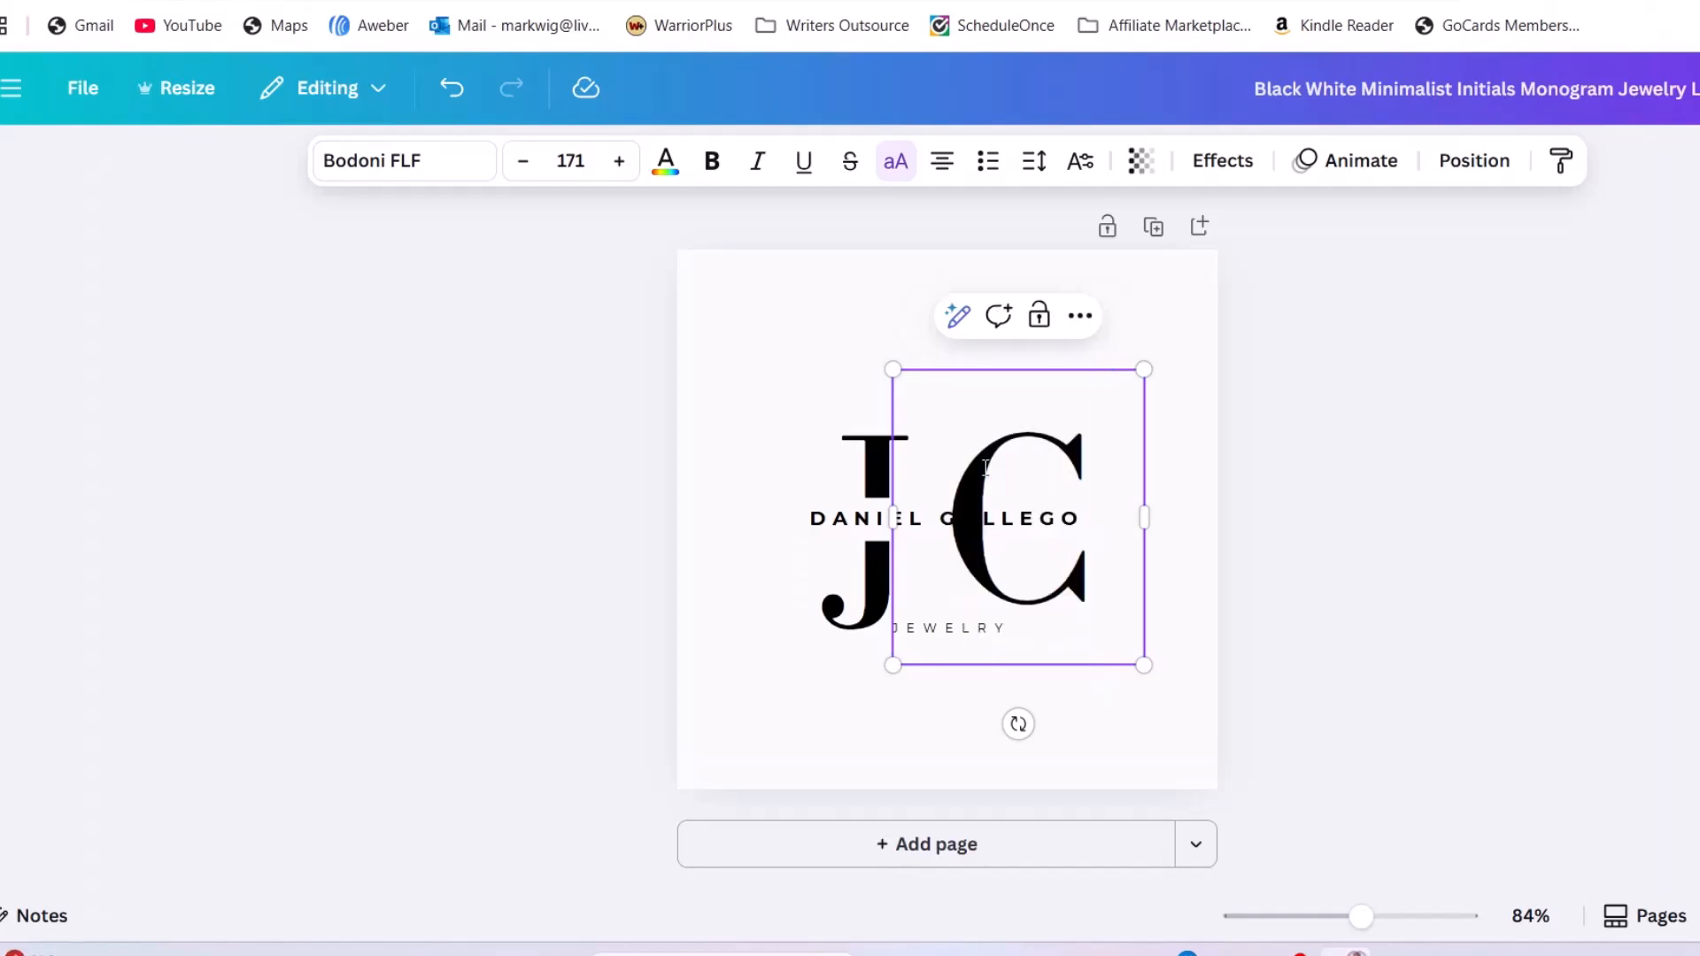
Replace the name line with the client's full name and change JEWELRY to ONLINE
double_click(866, 523)
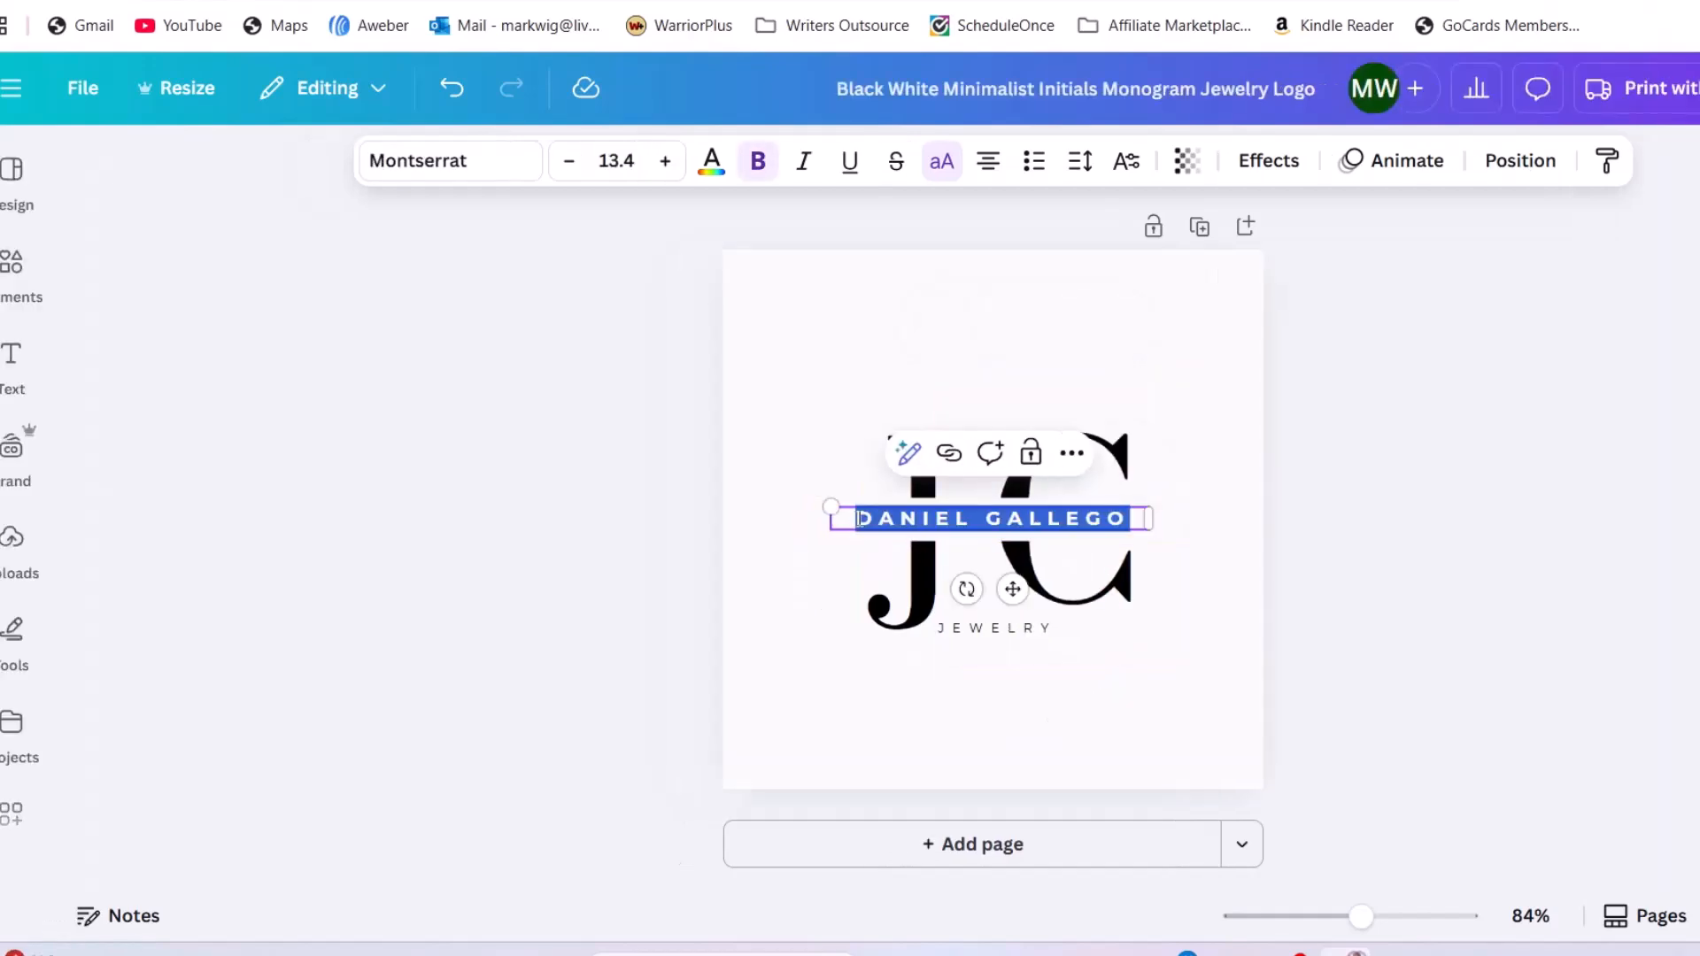
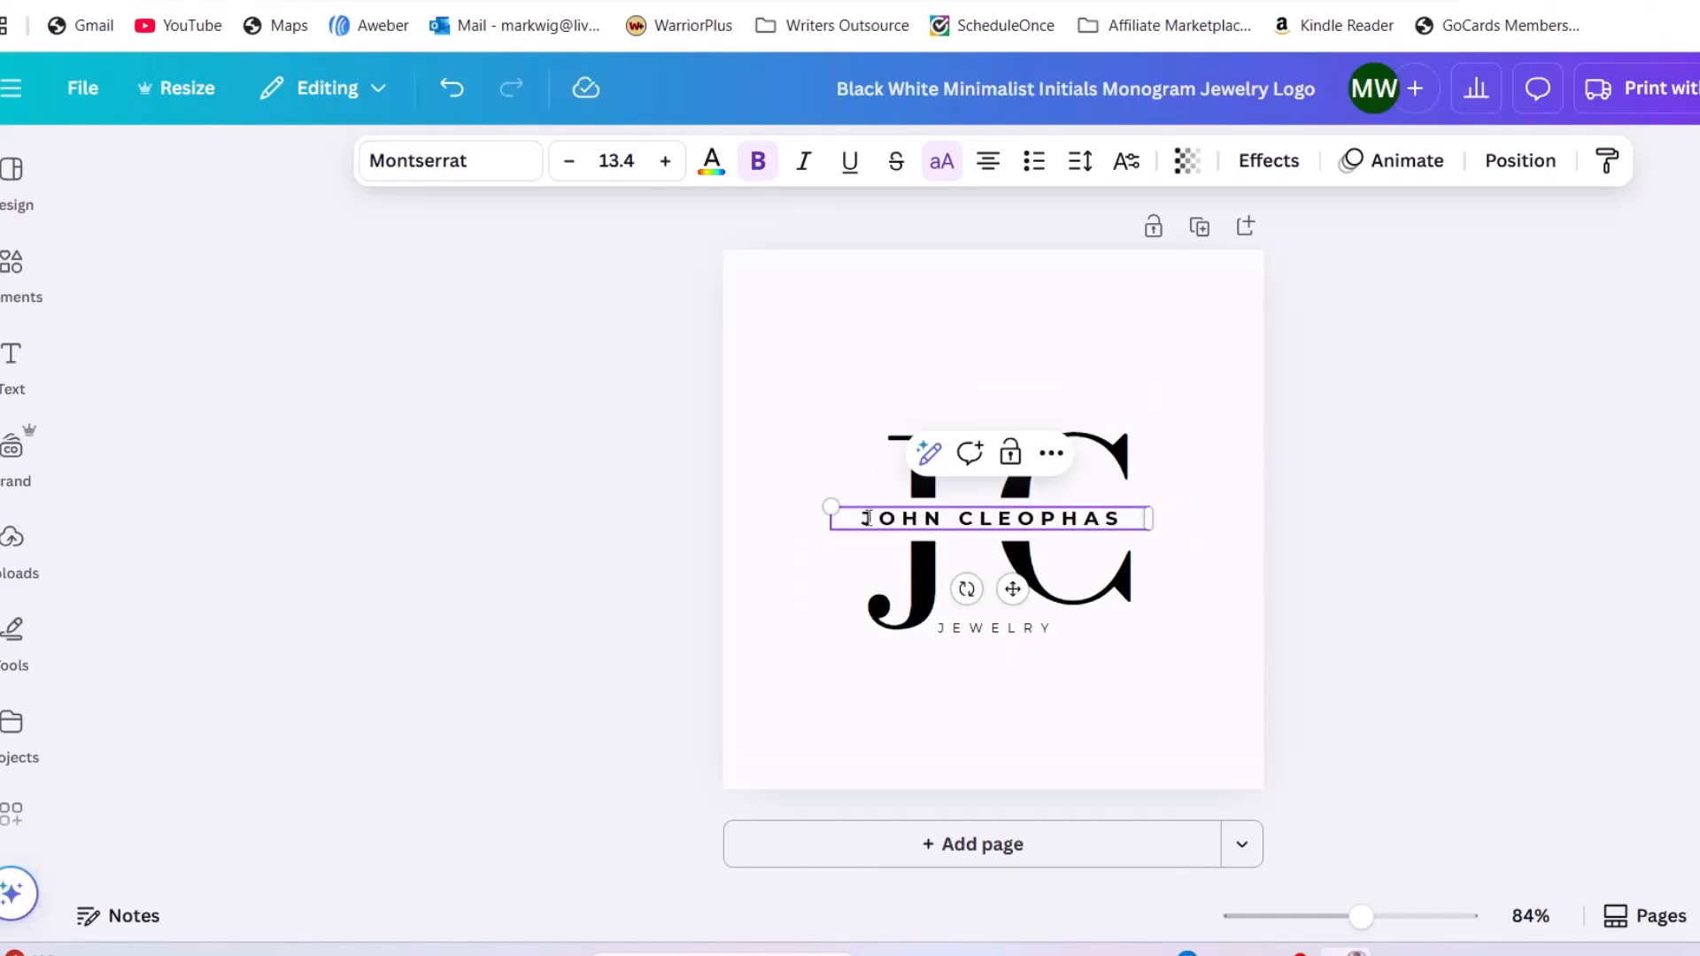
double_click(1019, 628)
text(ONLINE)
click(1469, 452)
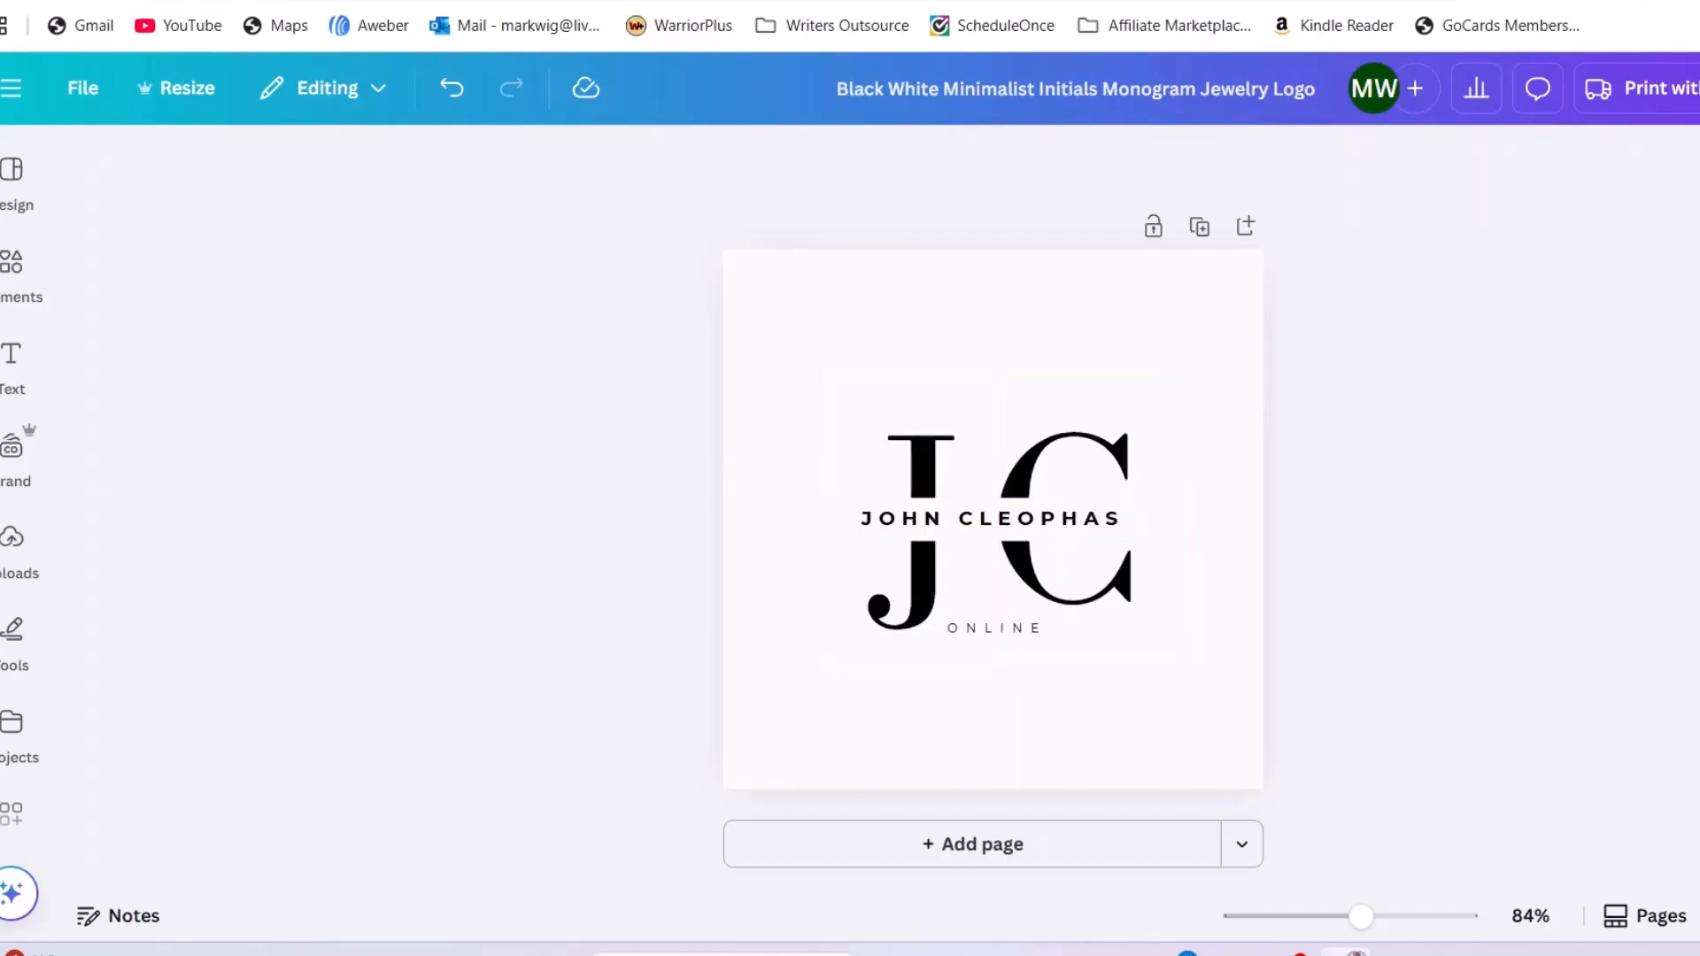
click(1699, 89)
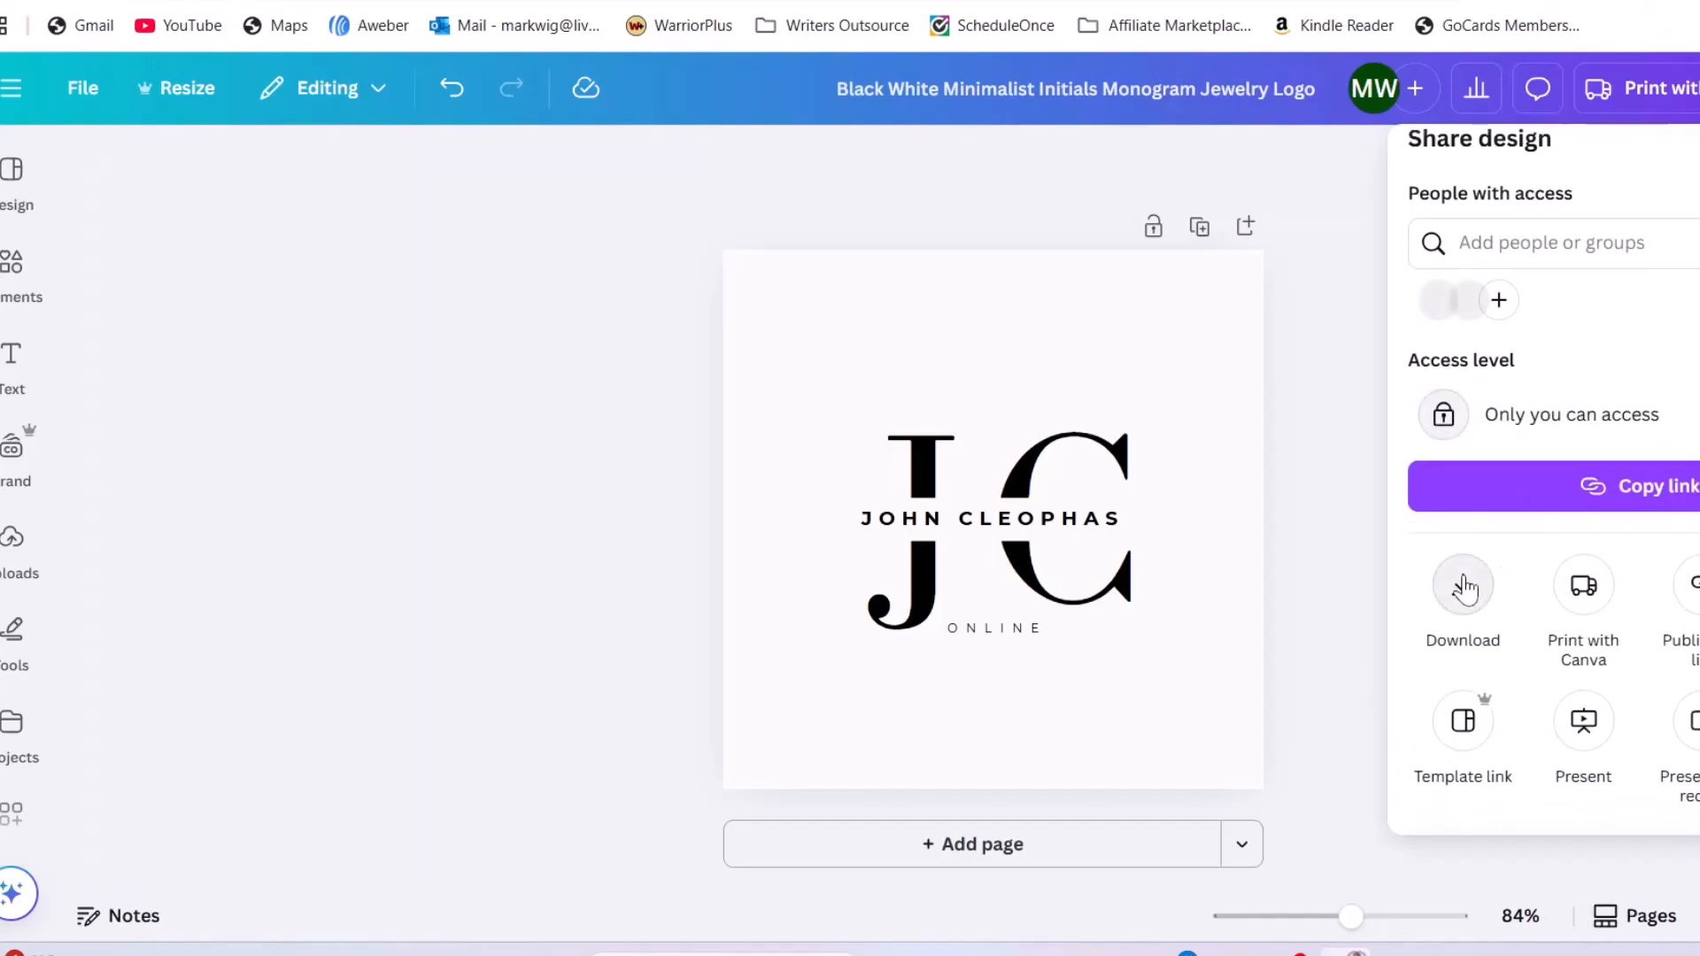
click(1464, 591)
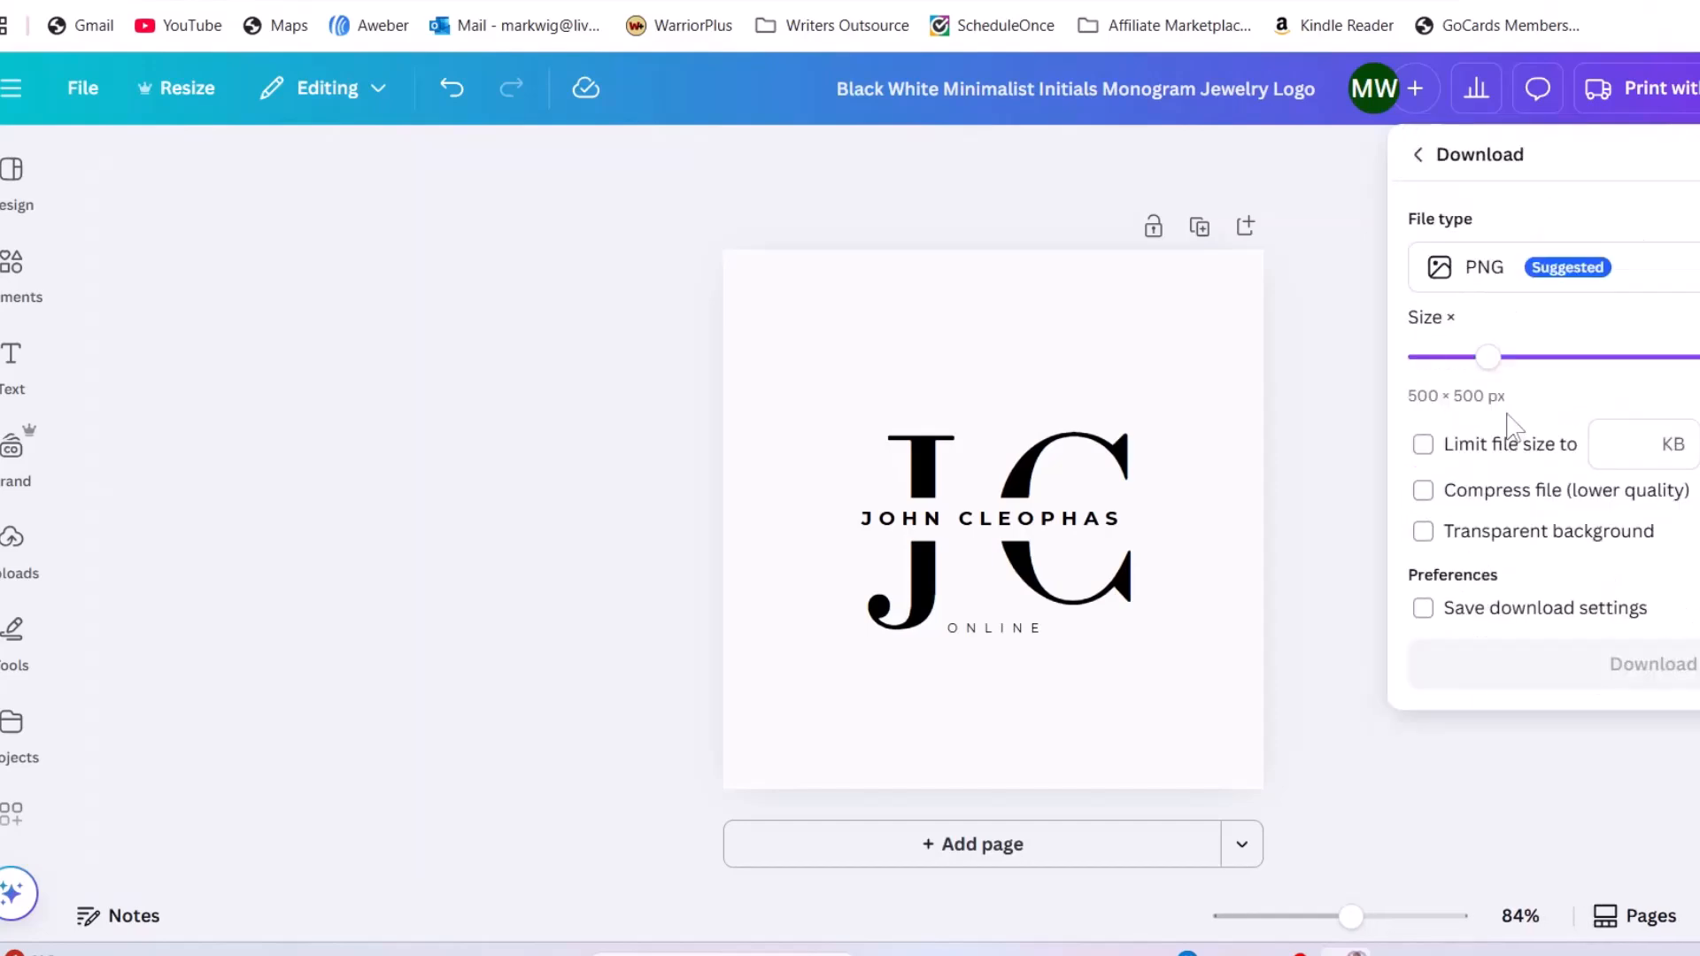
click(1427, 535)
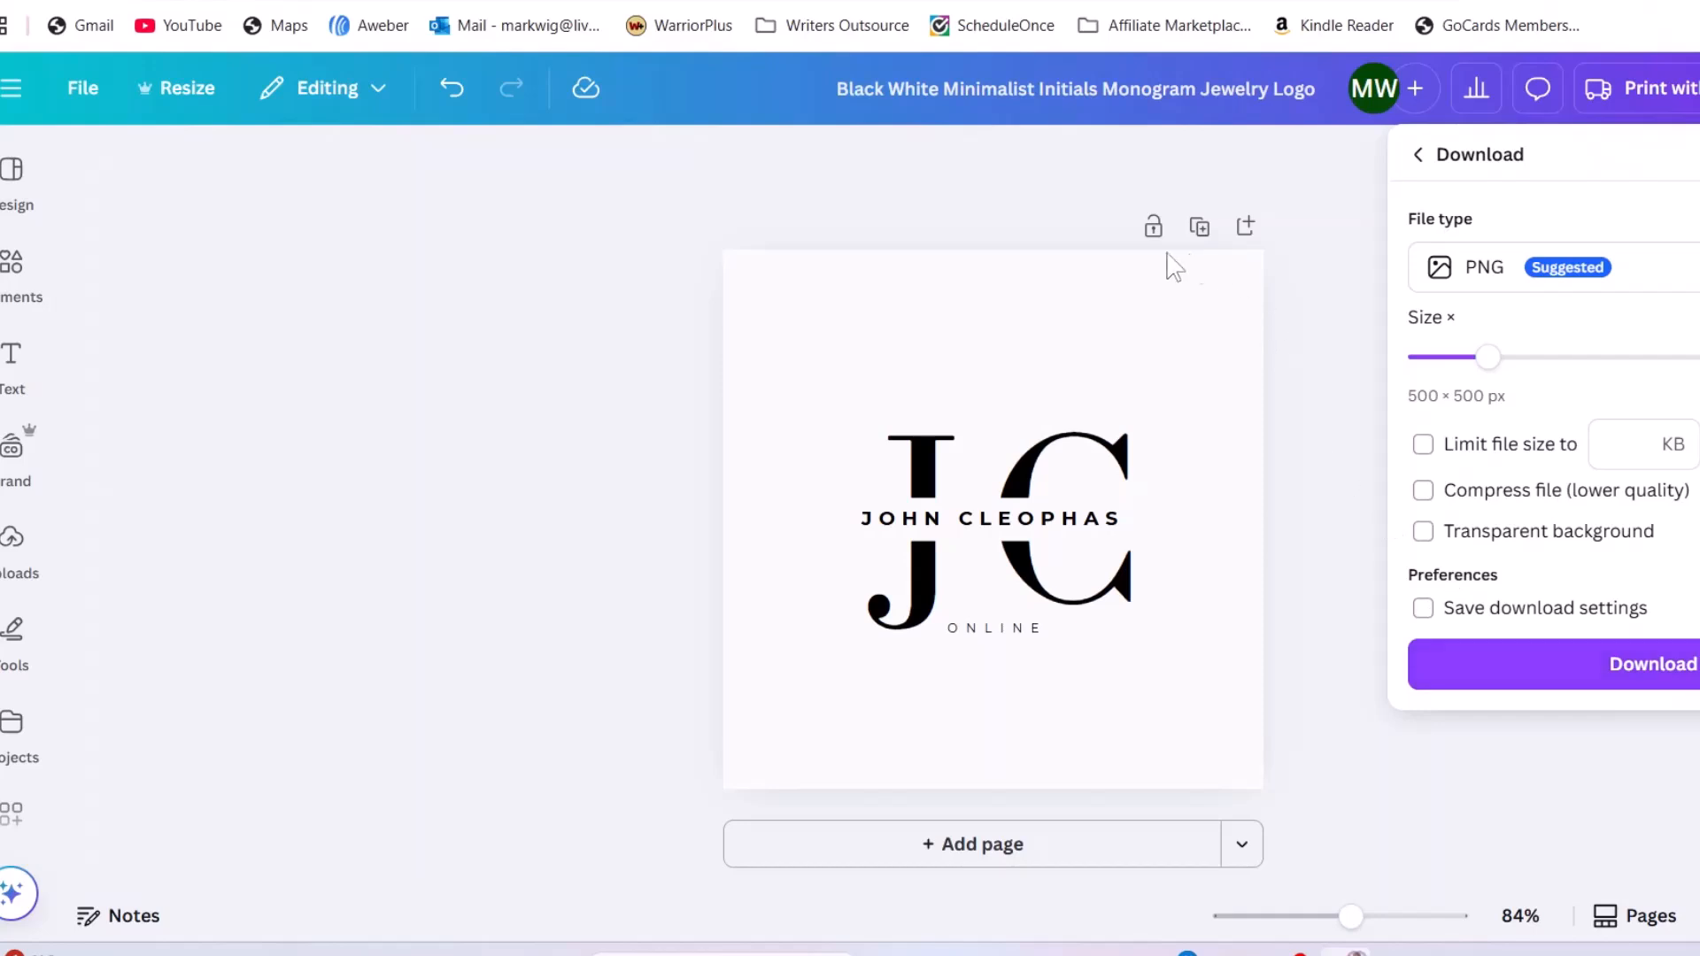
click(557, 368)
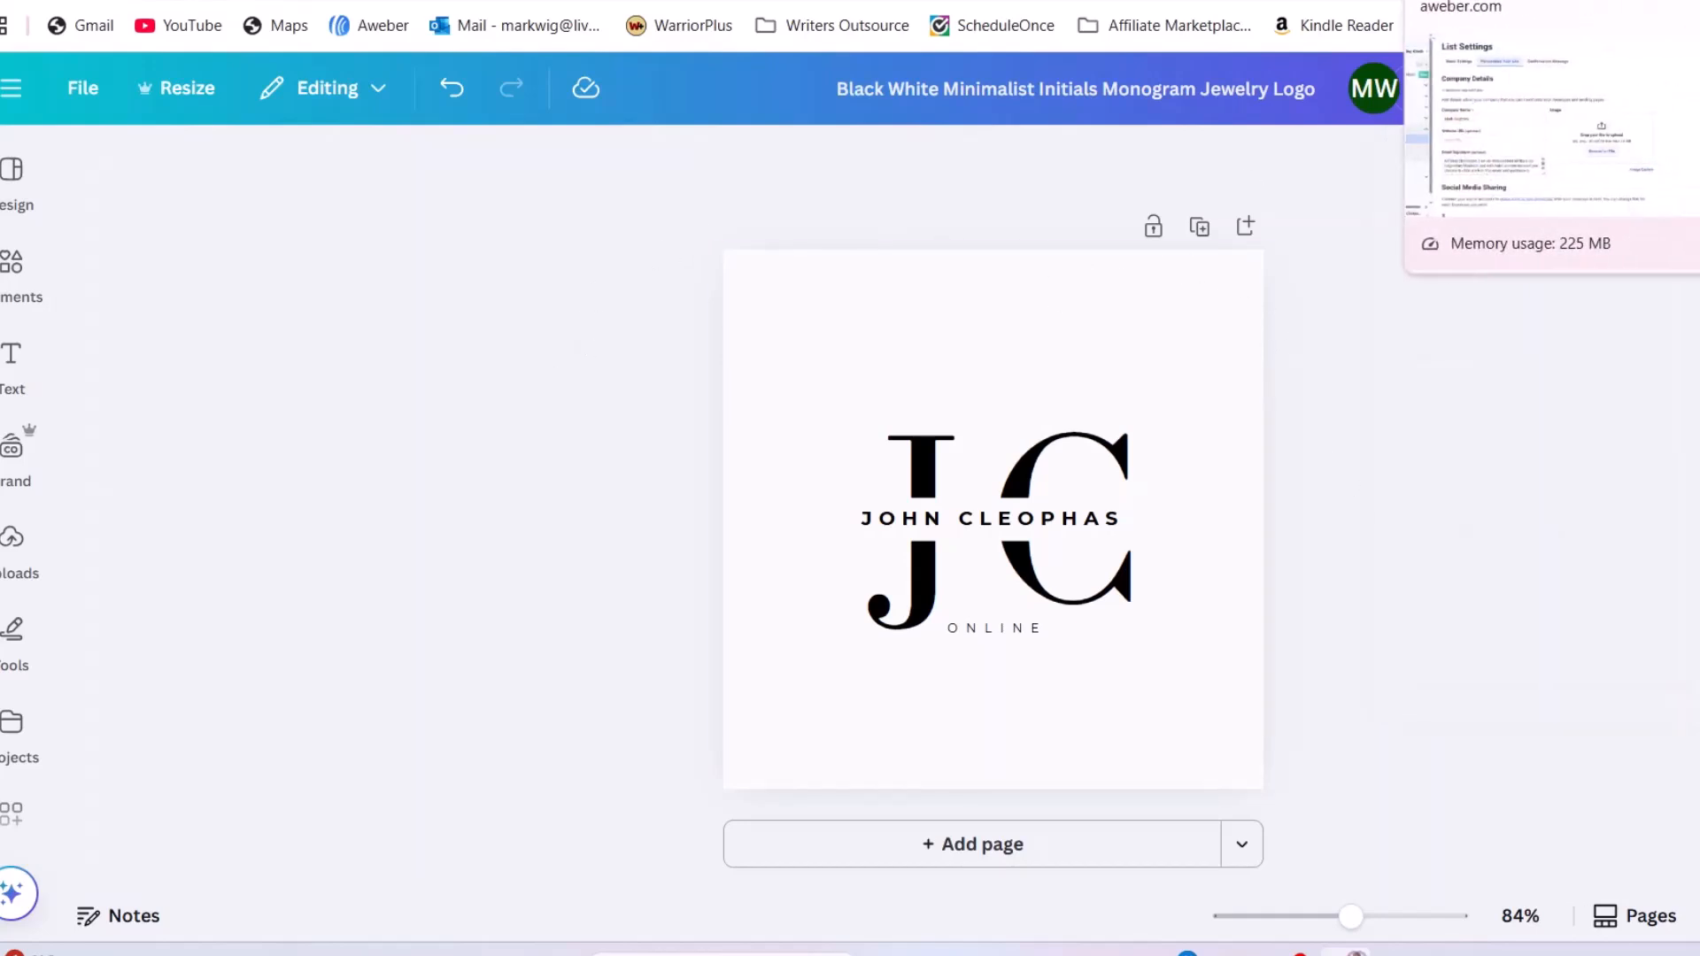
Return to AWeber and open the company image file picker at the Downloads folder
click(1430, 1)
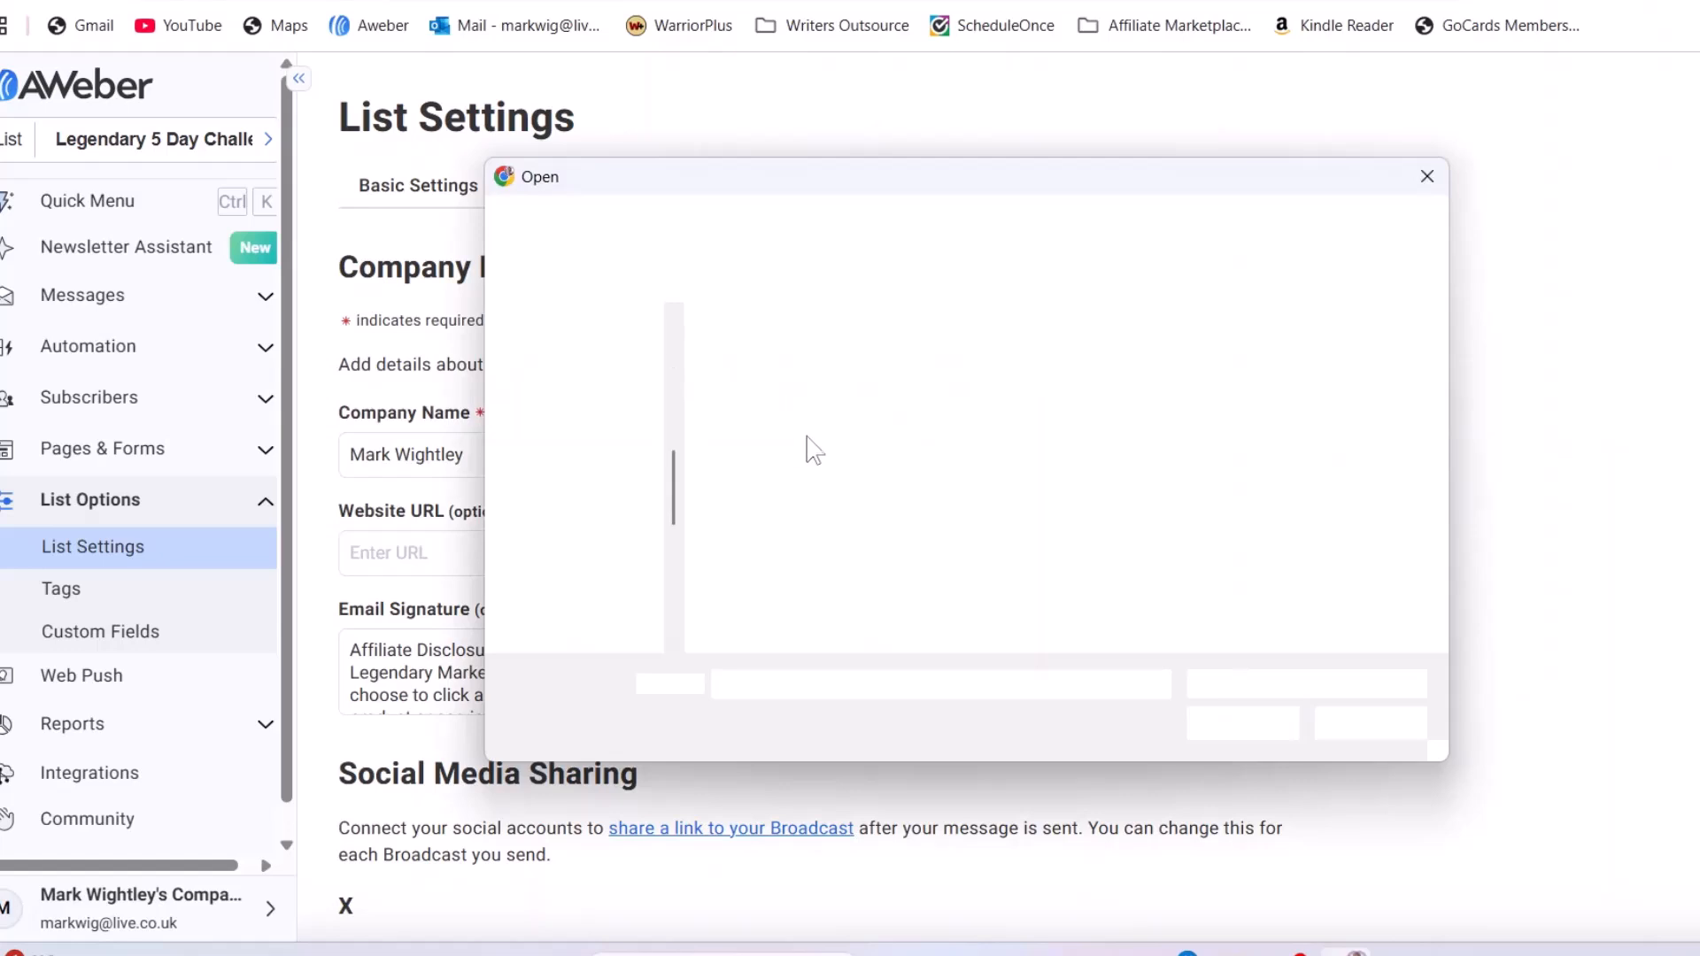
scroll(598, 474, up, 5)
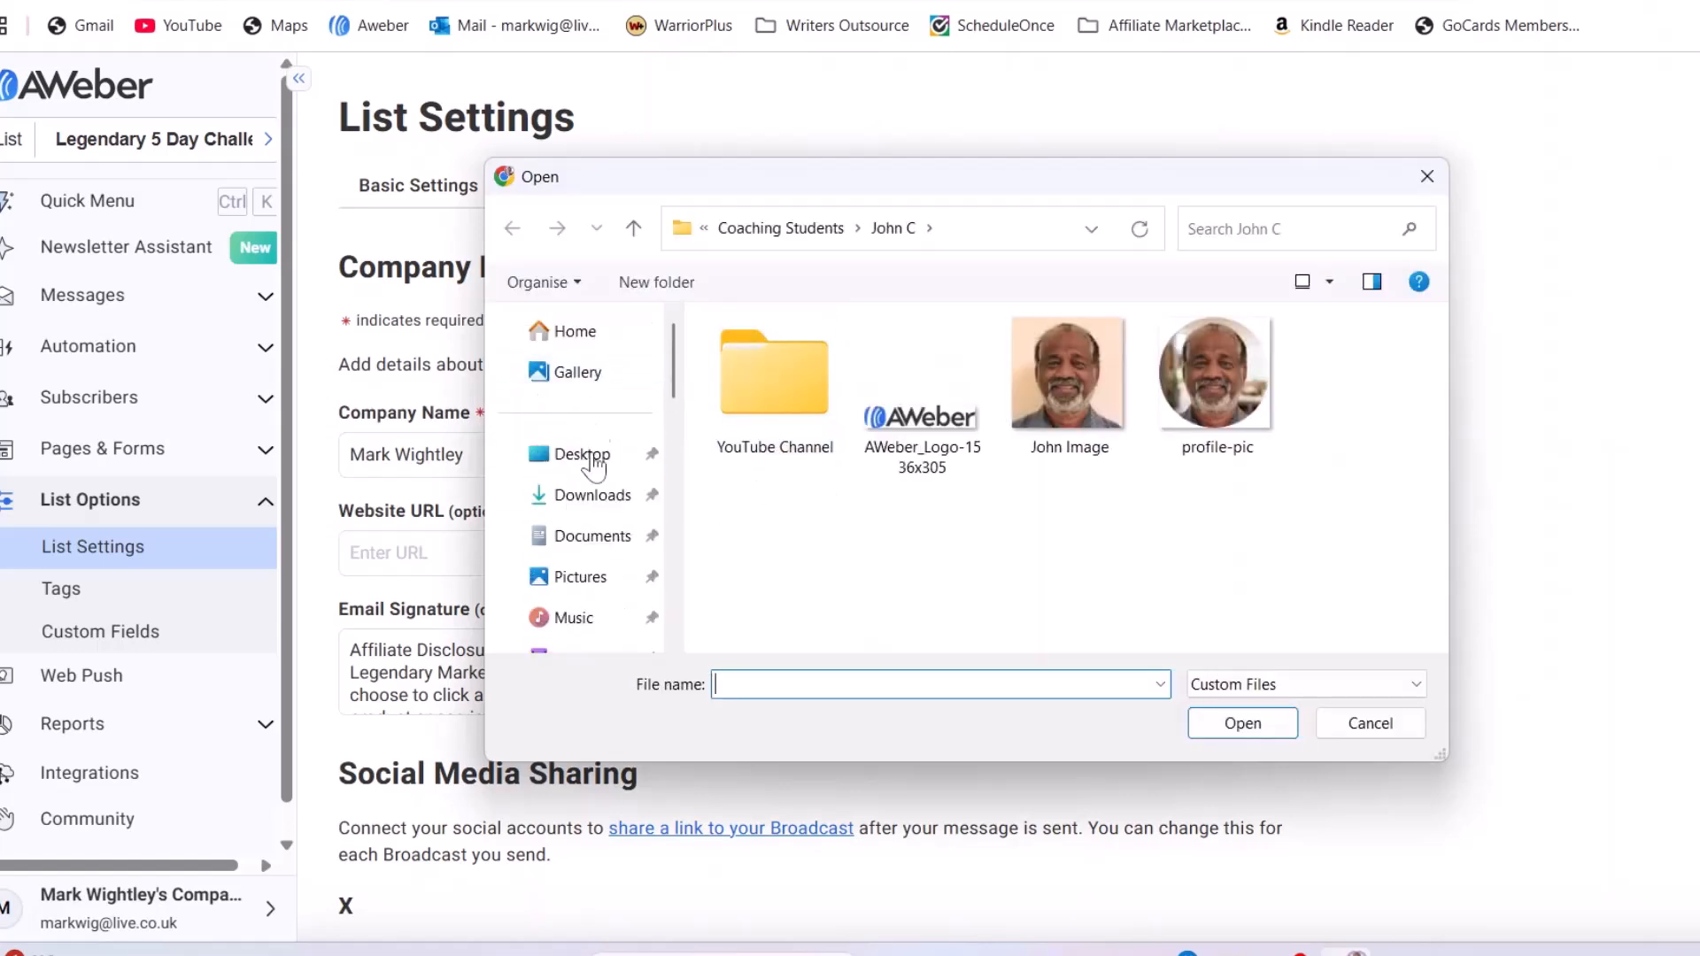
click(592, 536)
click(584, 496)
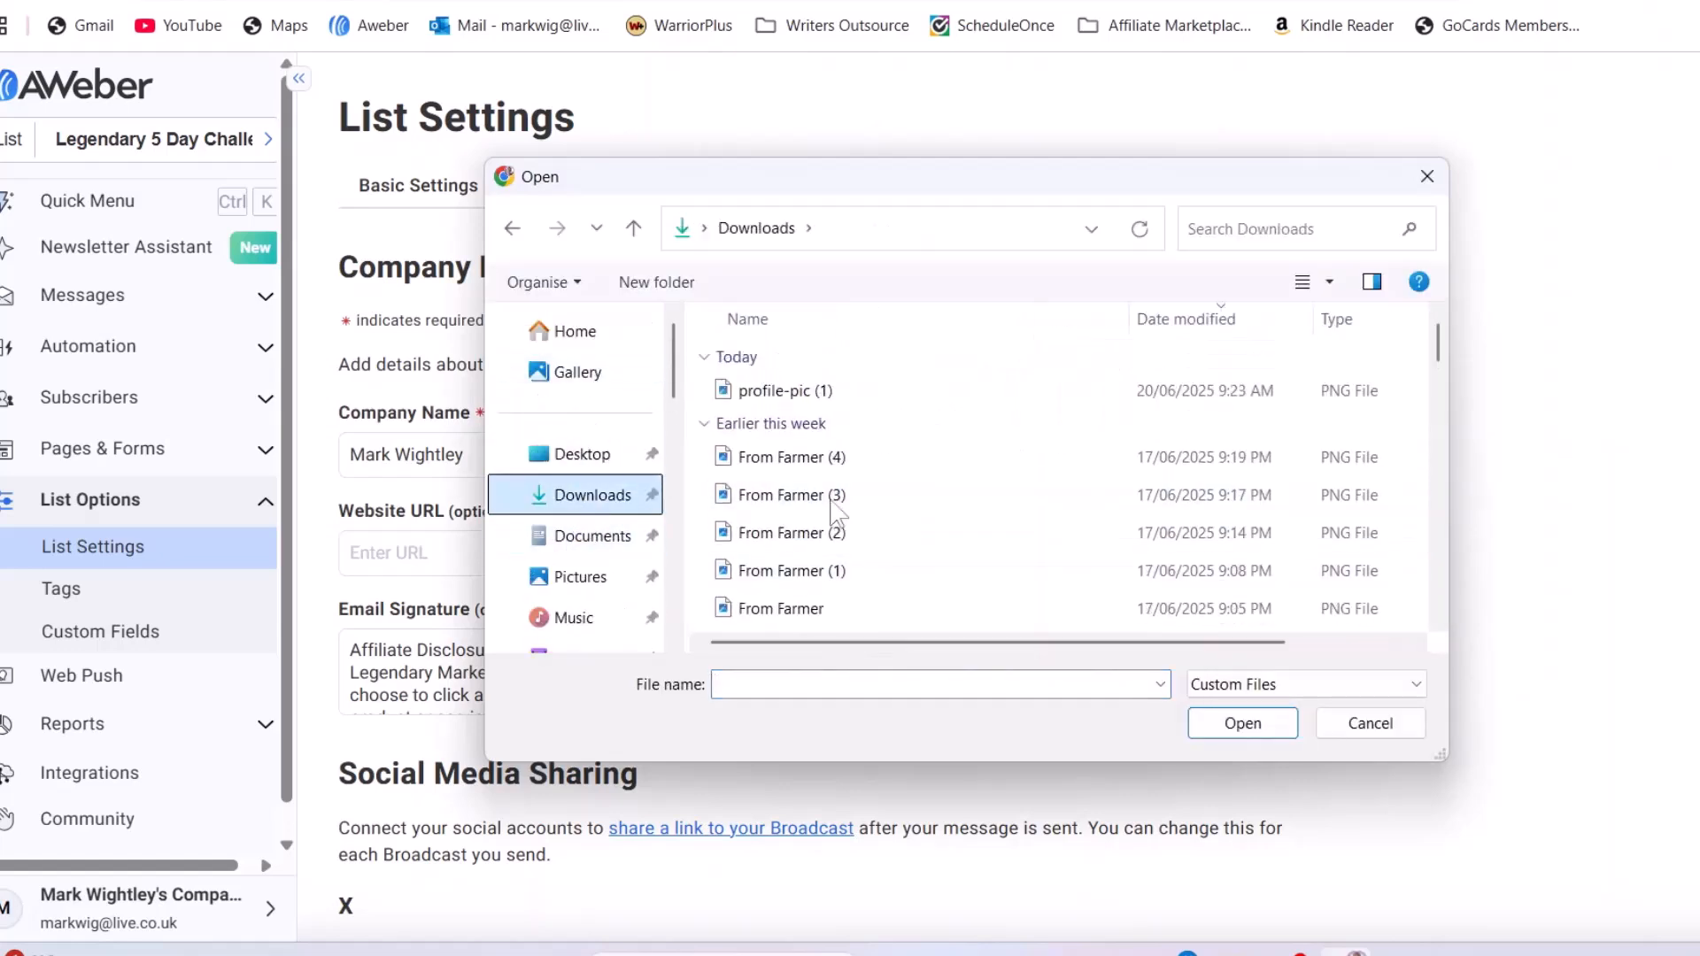
Upload profile-pic (1) from Downloads as the list's company image
double_click(921, 389)
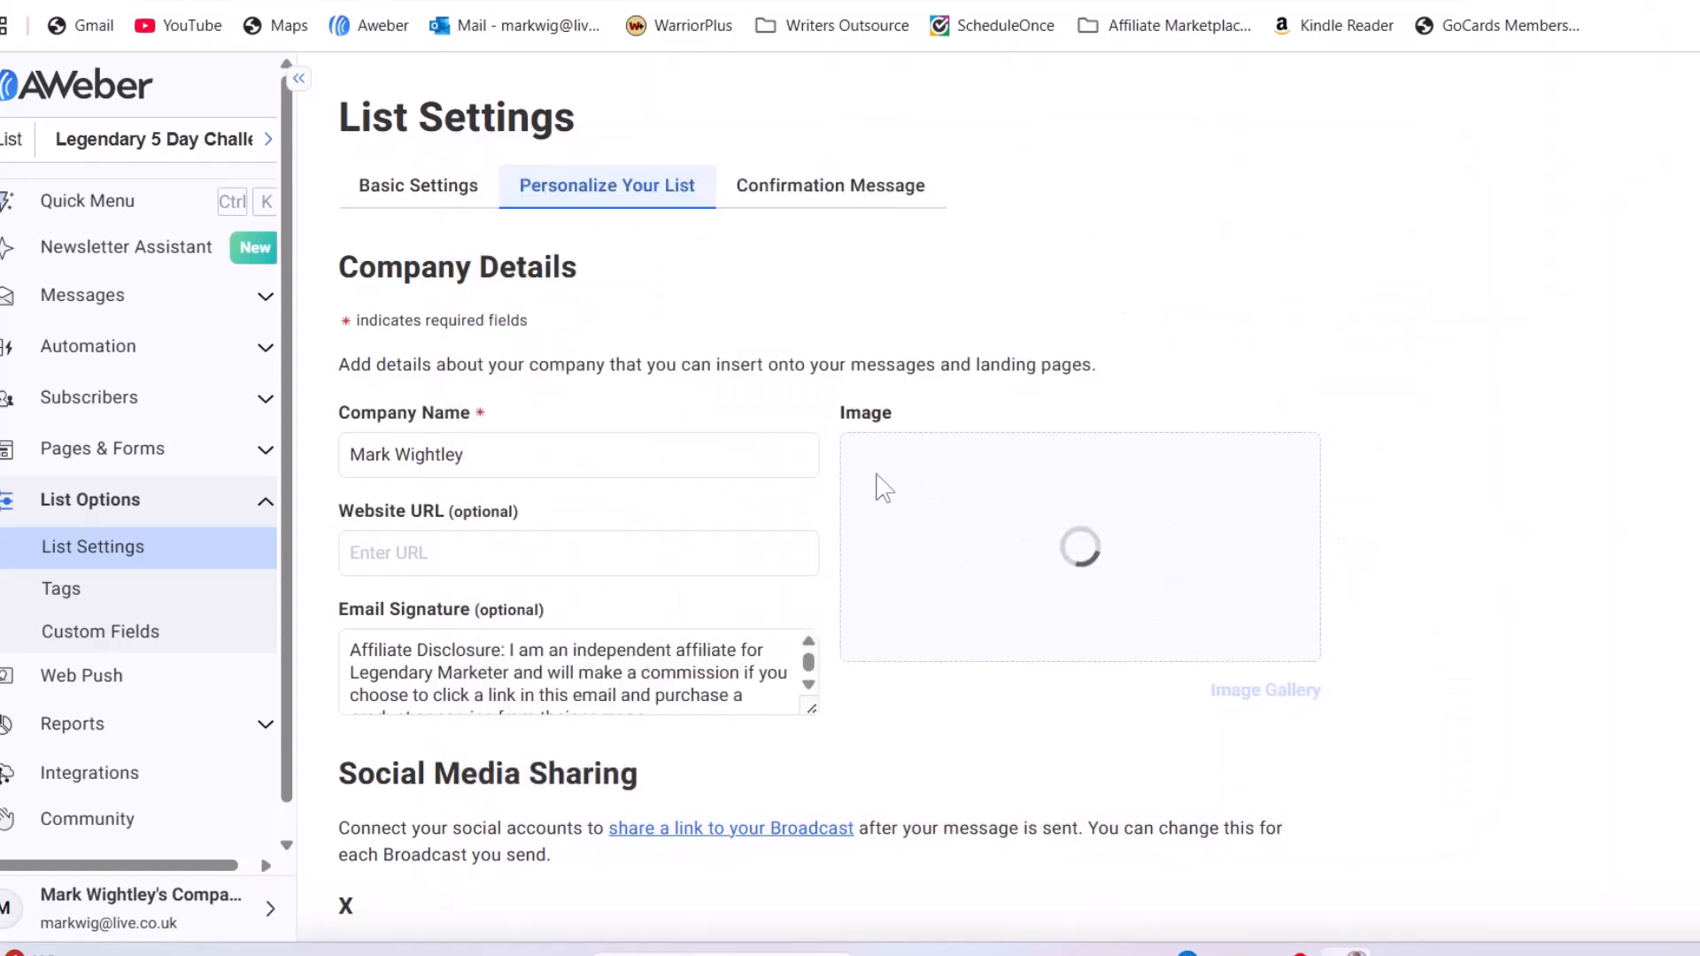